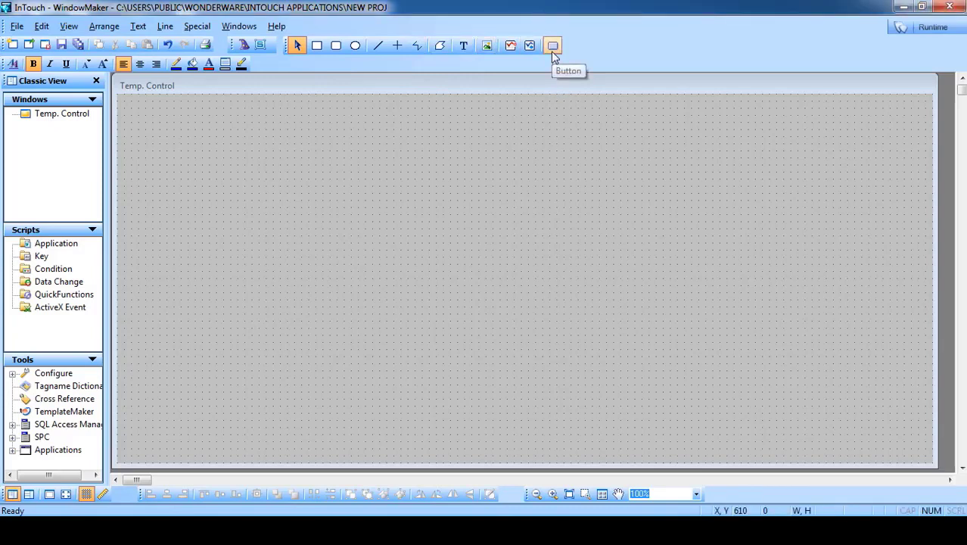
- Draw a button about 180 by 70 near the top of the Temp. Control window and label it ON/OFF BUTTON
click(553, 47)
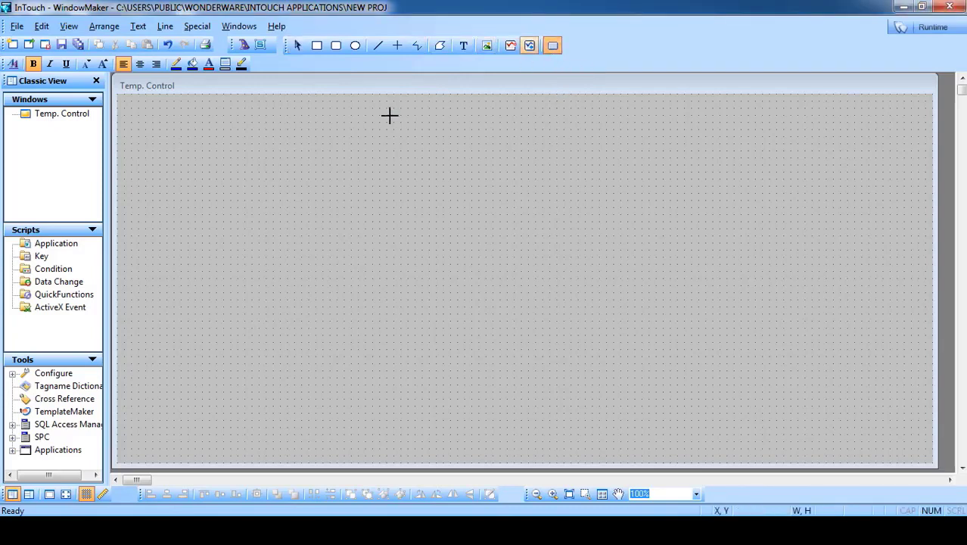
mouse_move(275, 133)
mouse_down()
mouse_move(181, 171)
mouse_move(254, 151)
mouse_up()
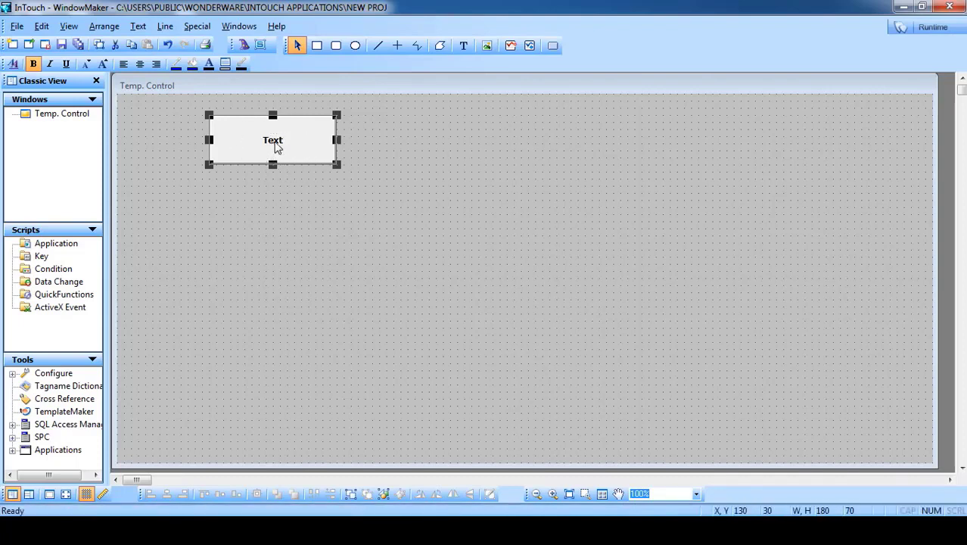
right_click(275, 146)
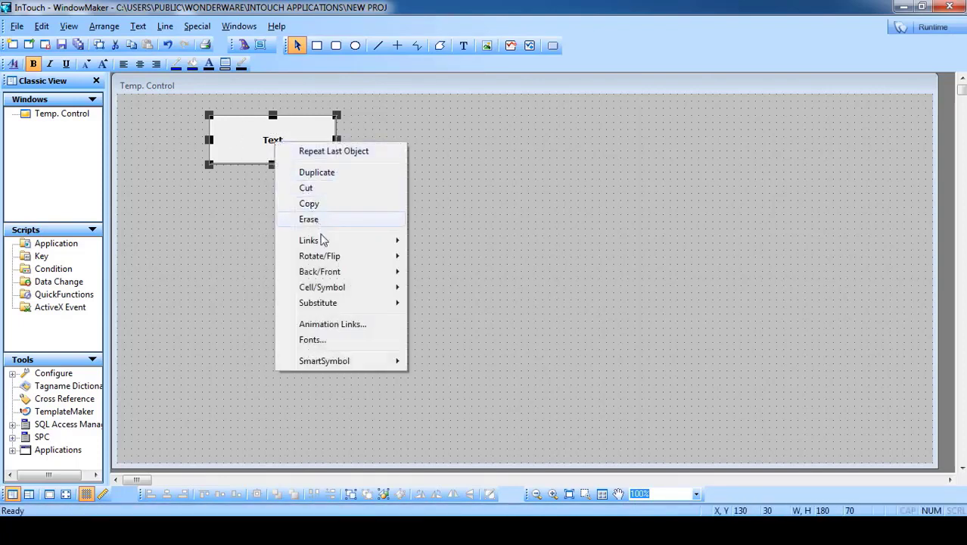
mouse_move(350, 310)
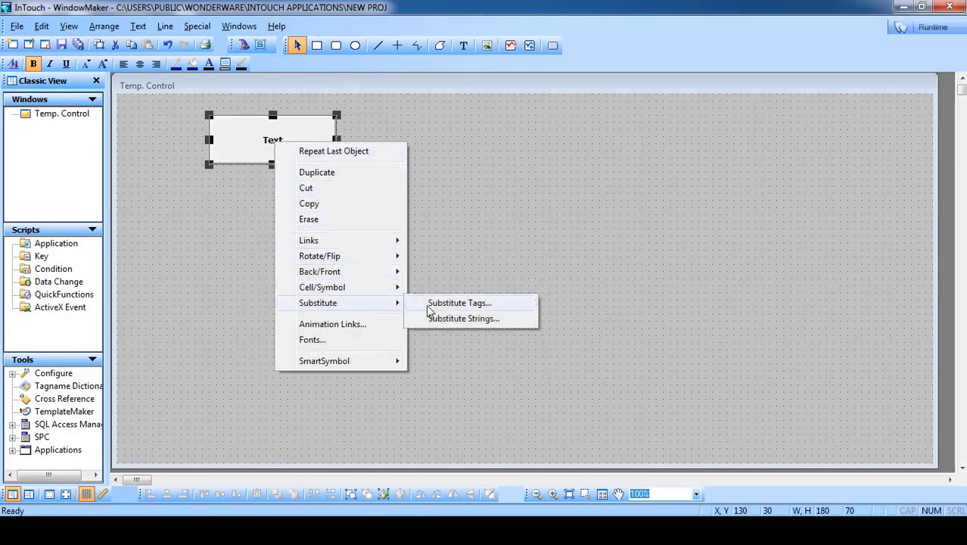
click(472, 320)
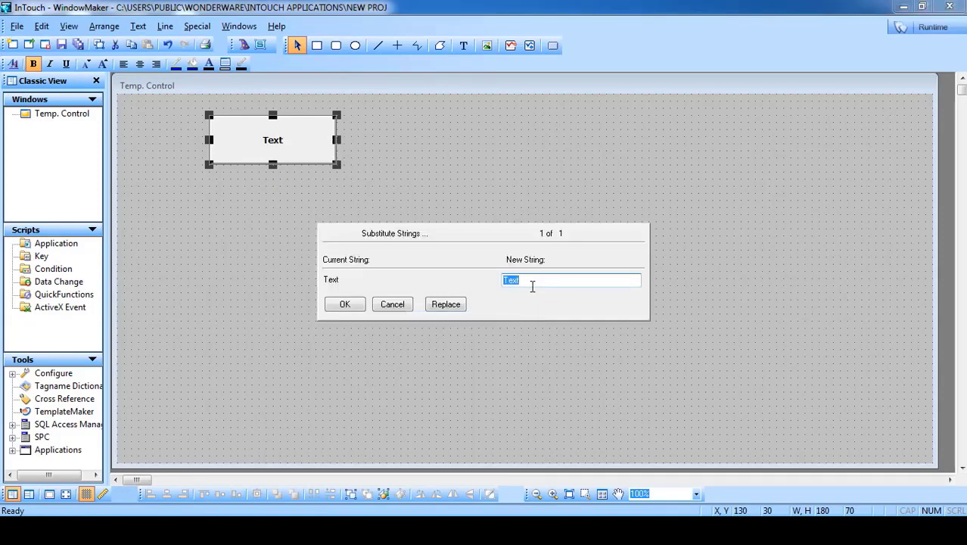
text(ON/OFF BUTTON)
click(344, 303)
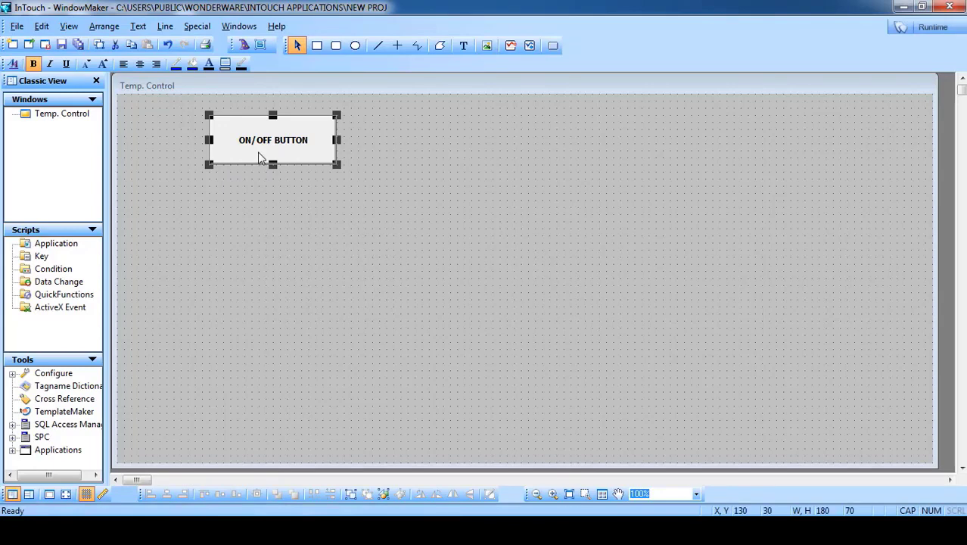
click(289, 190)
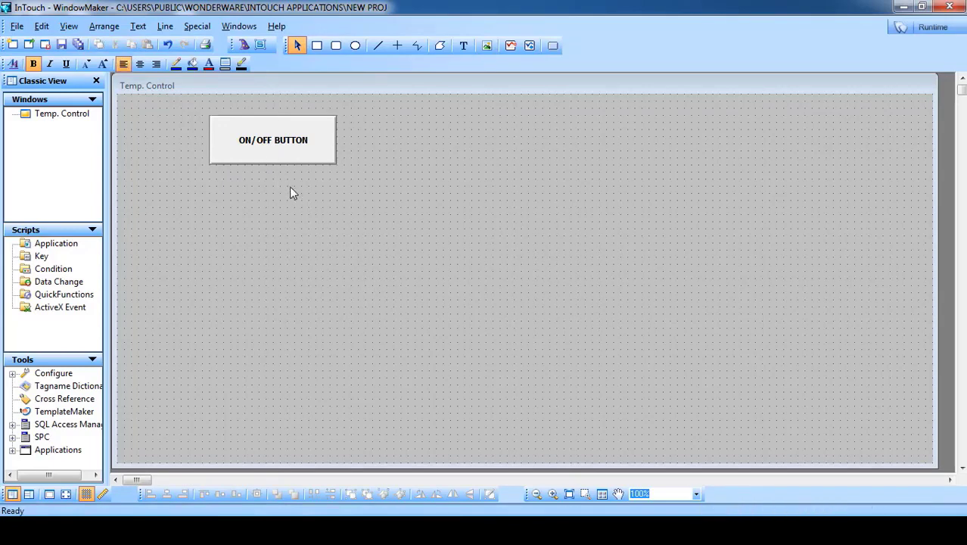
drag(277, 156, 279, 150)
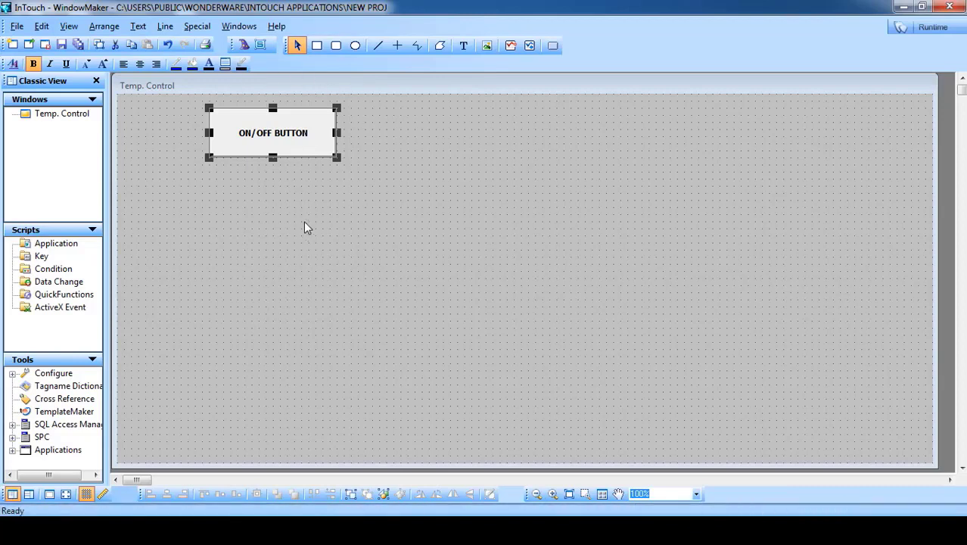
- Give the button a discrete value pushbutton link to the tagname BTN with the Direct action
double_click(276, 149)
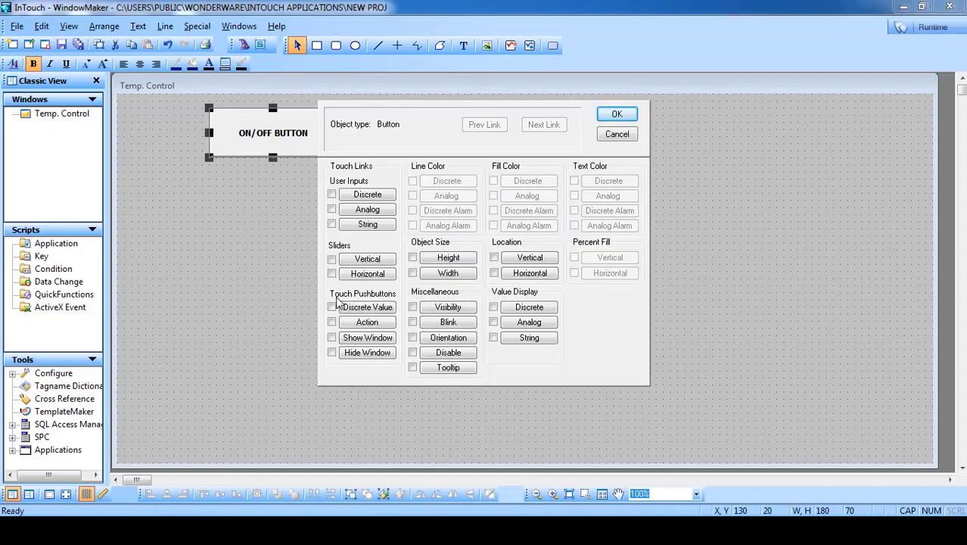
click(380, 312)
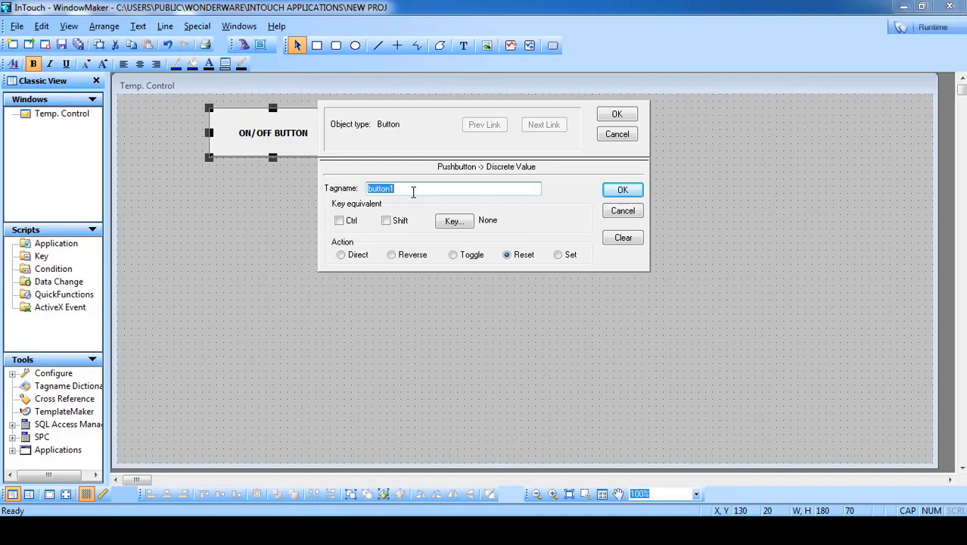
text(PB)
key(BackSpace)
key(BackSpace)
text(BTN)
drag(387, 189, 351, 189)
click(348, 258)
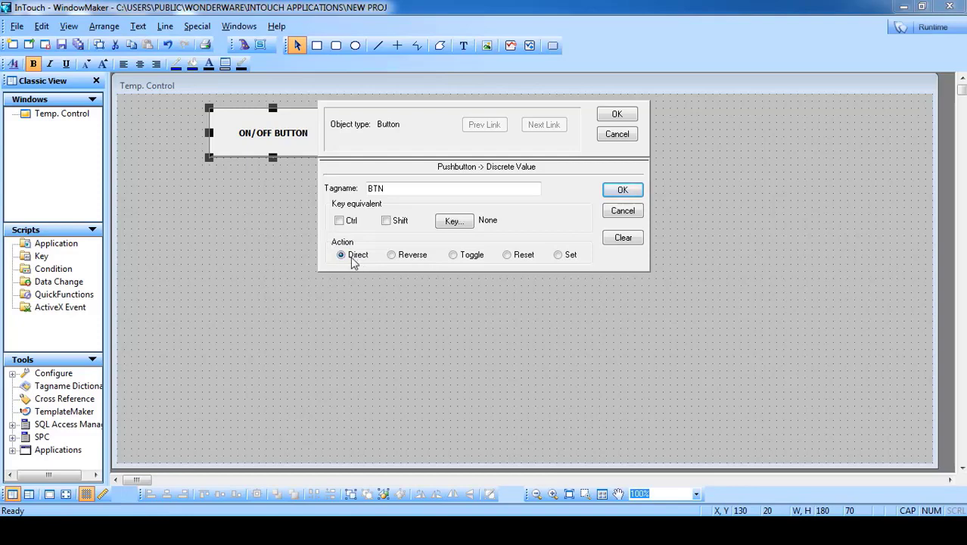
click(610, 114)
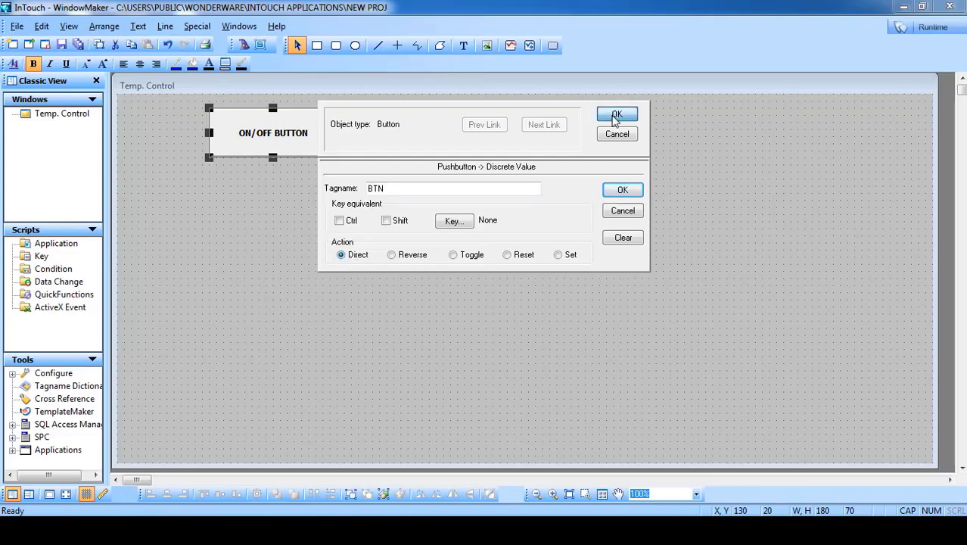
- Define BTN as a Memory Discrete tag, save it, and accept the button's animation links
drag(466, 207, 457, 160)
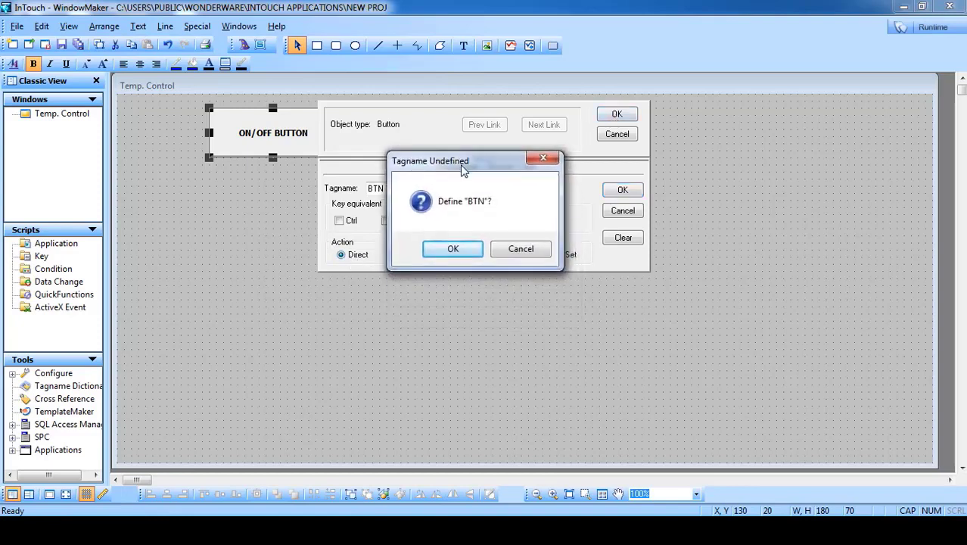
click(451, 249)
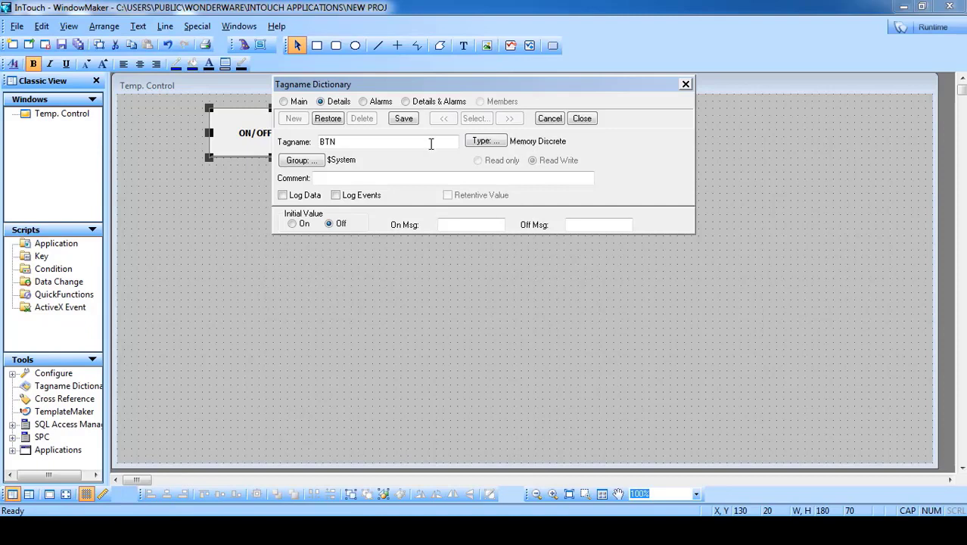
click(404, 119)
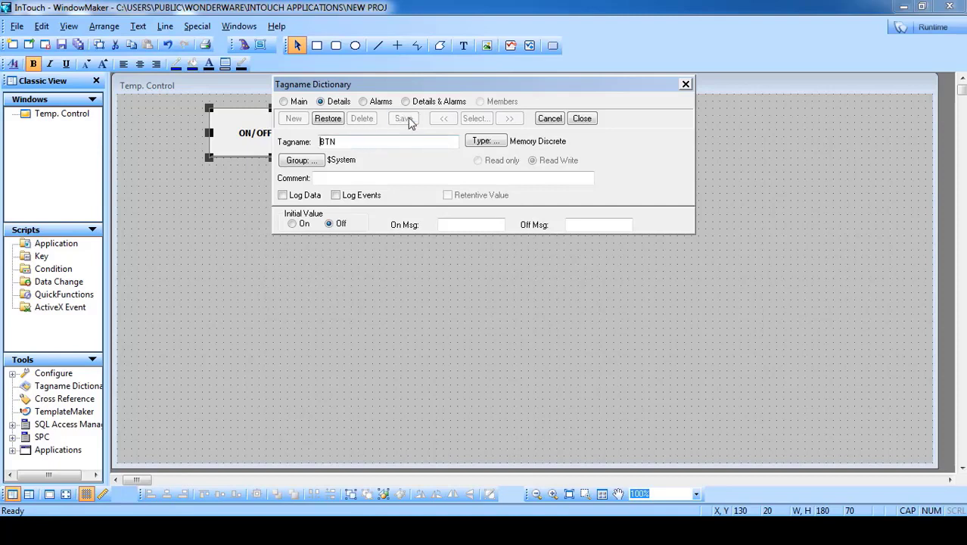
click(582, 120)
click(610, 118)
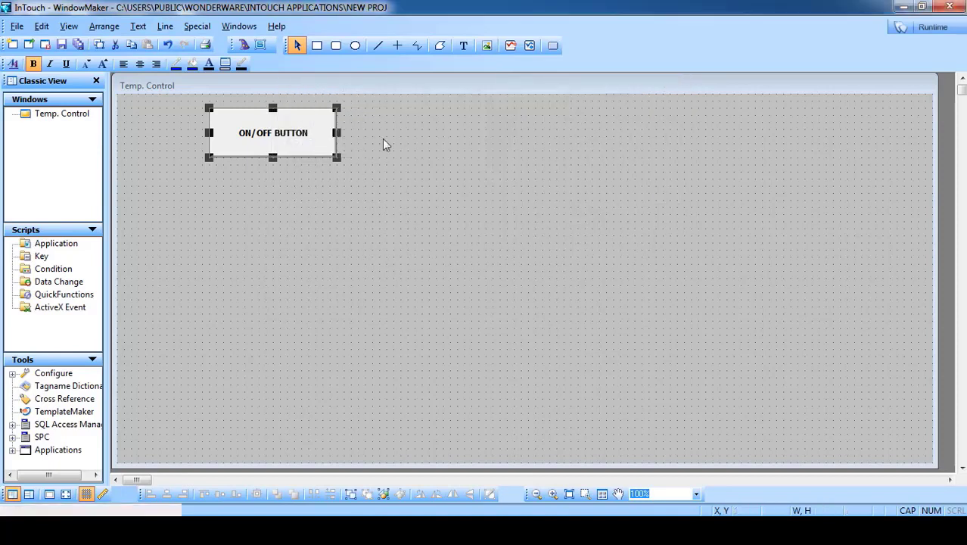
click(281, 176)
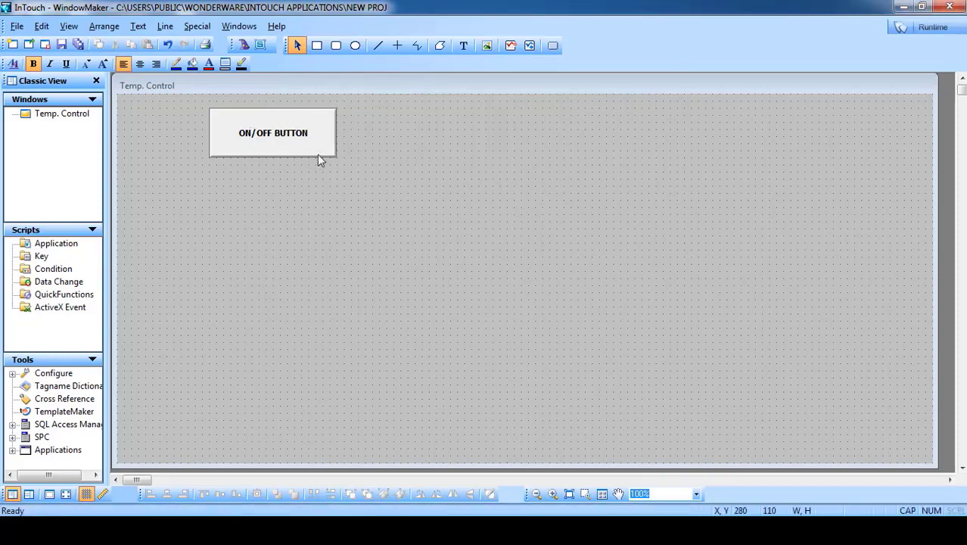
- Relabel the button NOPB and narrow it to about 170 wide
click(271, 135)
right_click(270, 134)
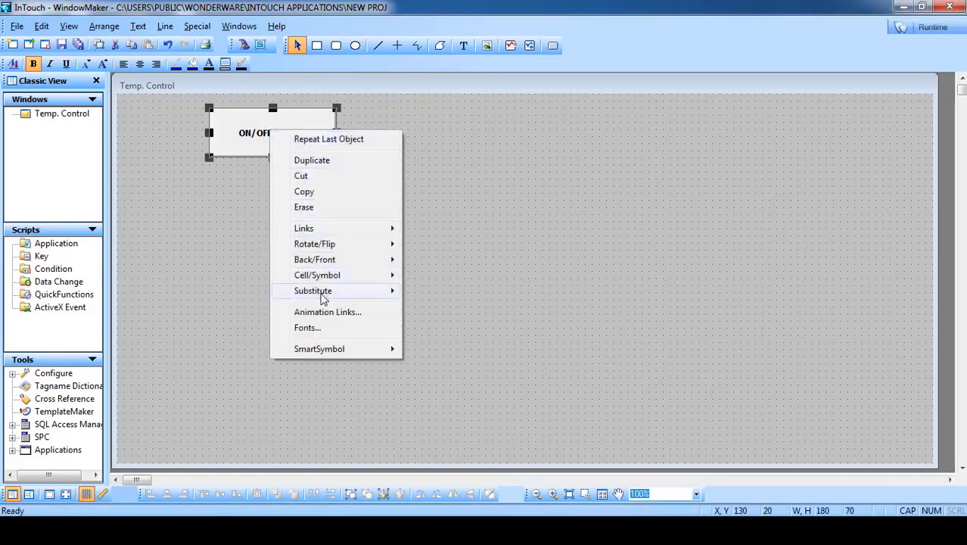
mouse_move(321, 292)
click(447, 306)
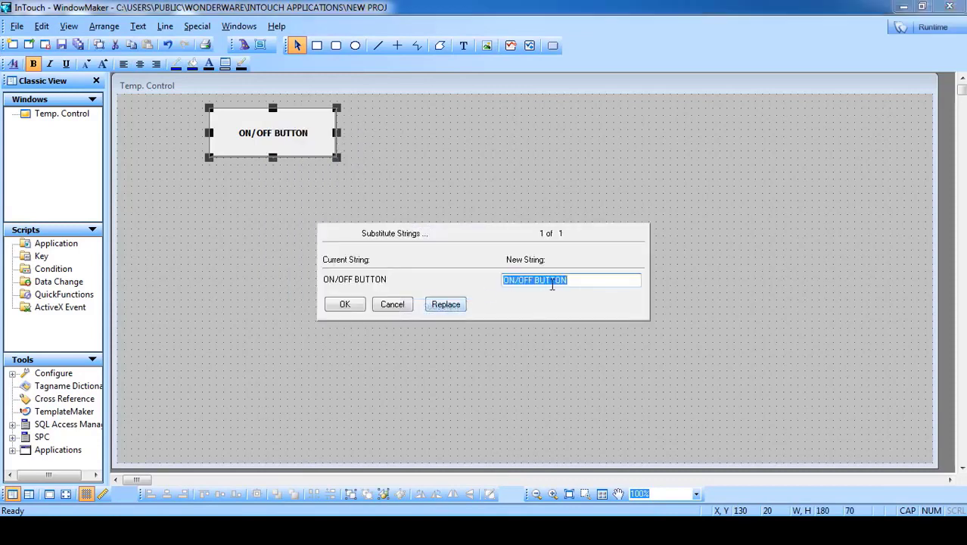
text(NO)
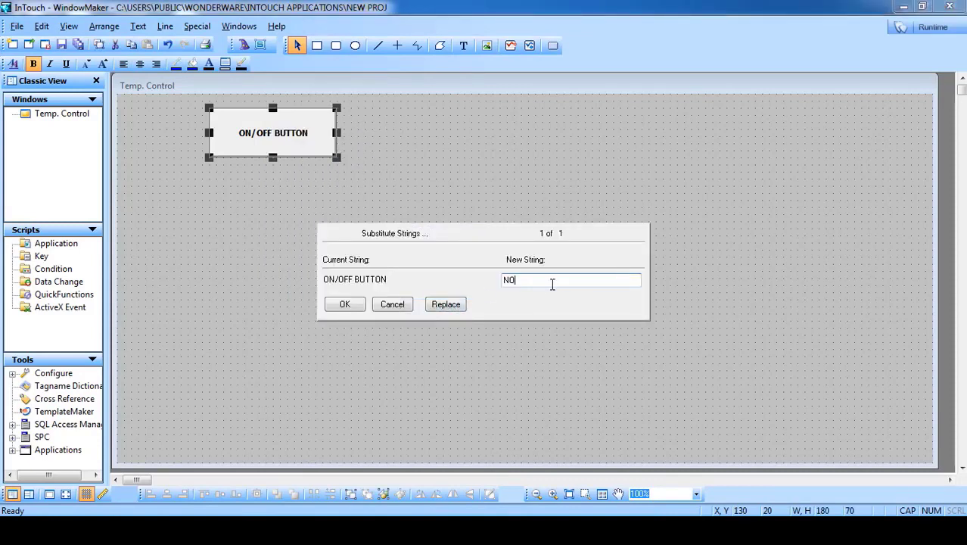
text(PB)
click(334, 304)
click(288, 155)
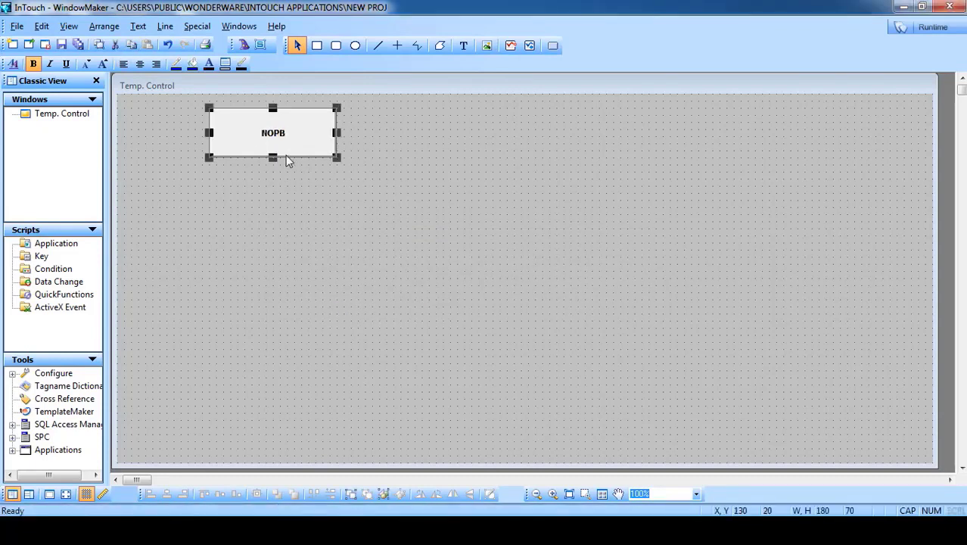
drag(336, 157, 327, 157)
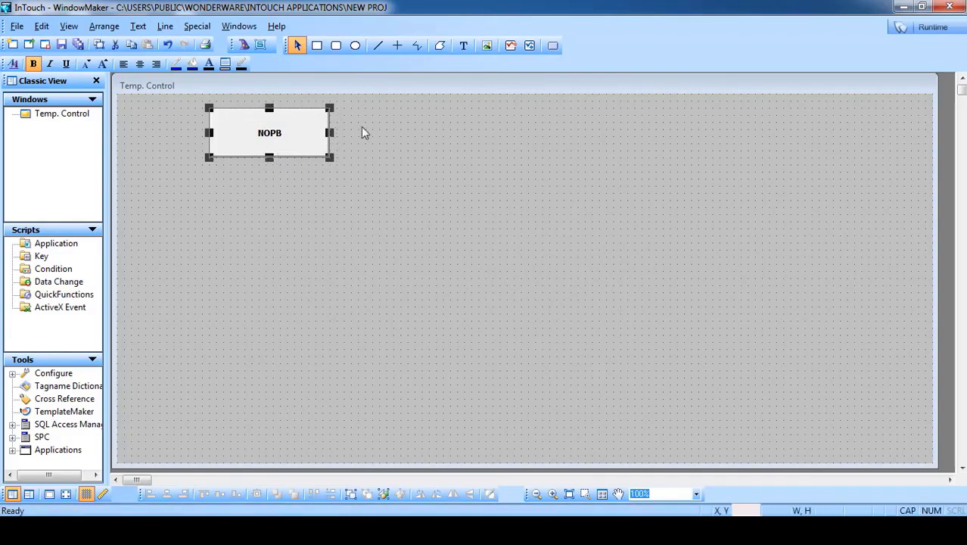
- Draw an ellipse about 90 by 80 beside the NOPB button and fill it red
click(356, 45)
drag(435, 101, 376, 144)
drag(407, 115, 387, 138)
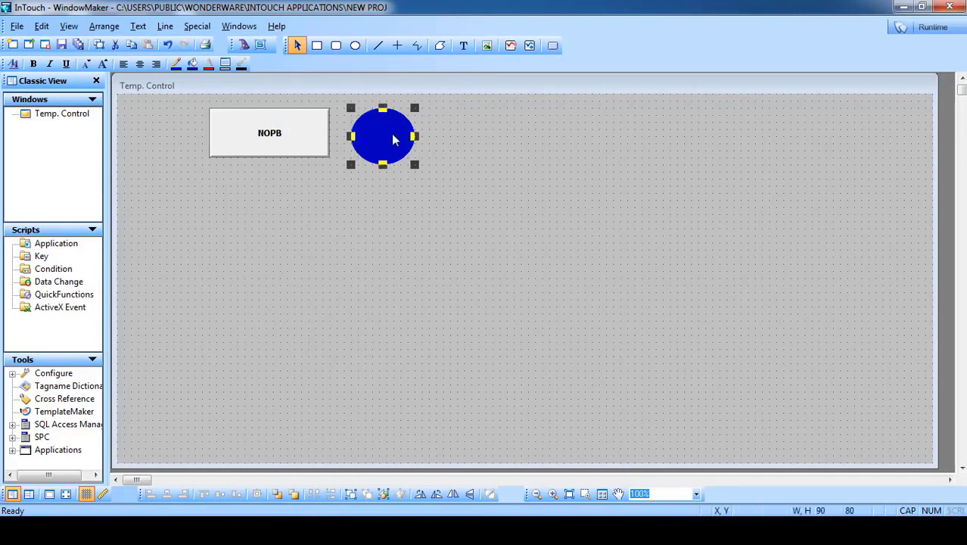
click(193, 64)
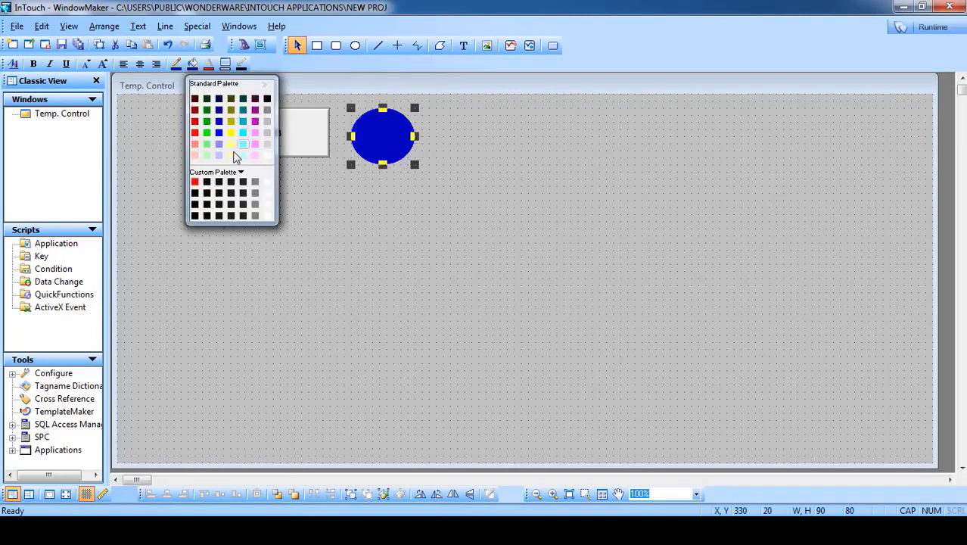
click(195, 132)
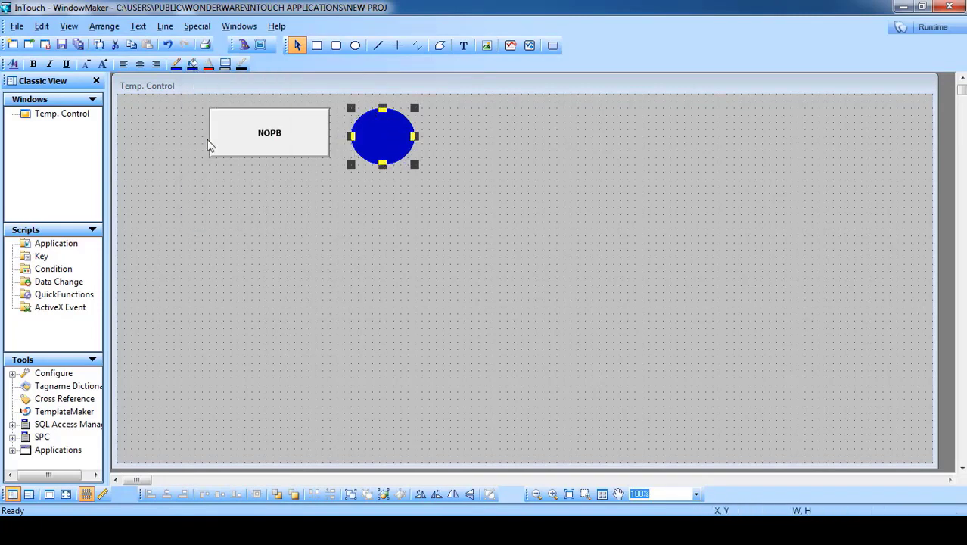
double_click(384, 142)
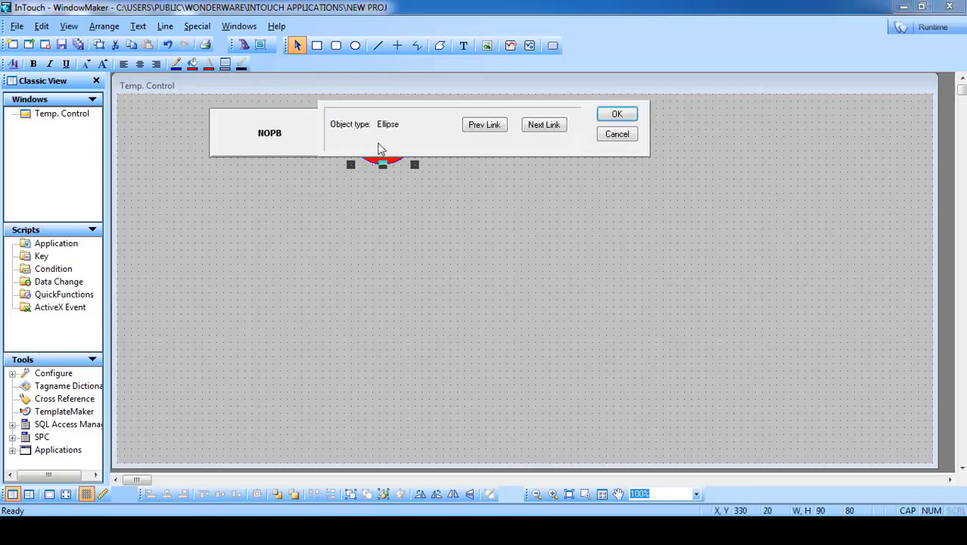
click(617, 134)
click(250, 131)
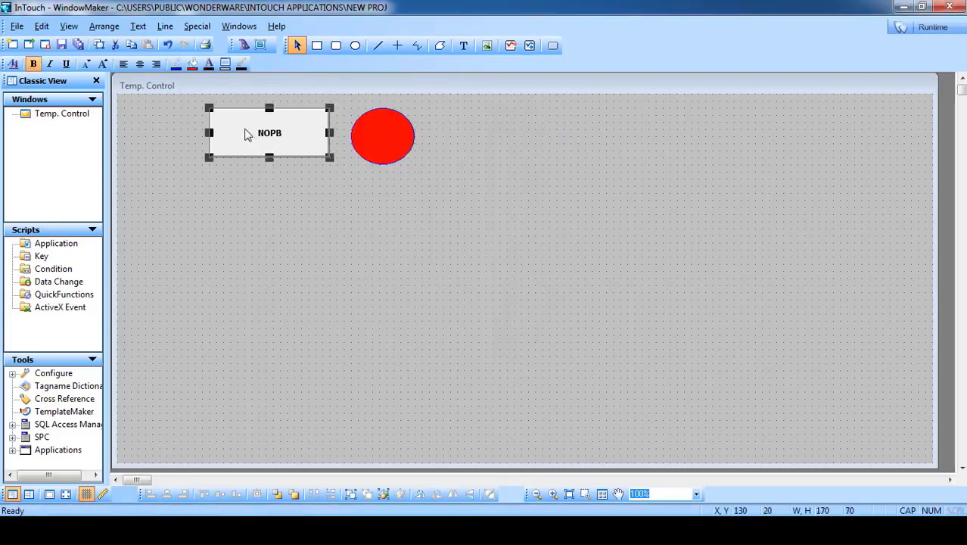
- Link the ellipse's discrete fill color to the expression BTN, with green for on and red for off
double_click(384, 136)
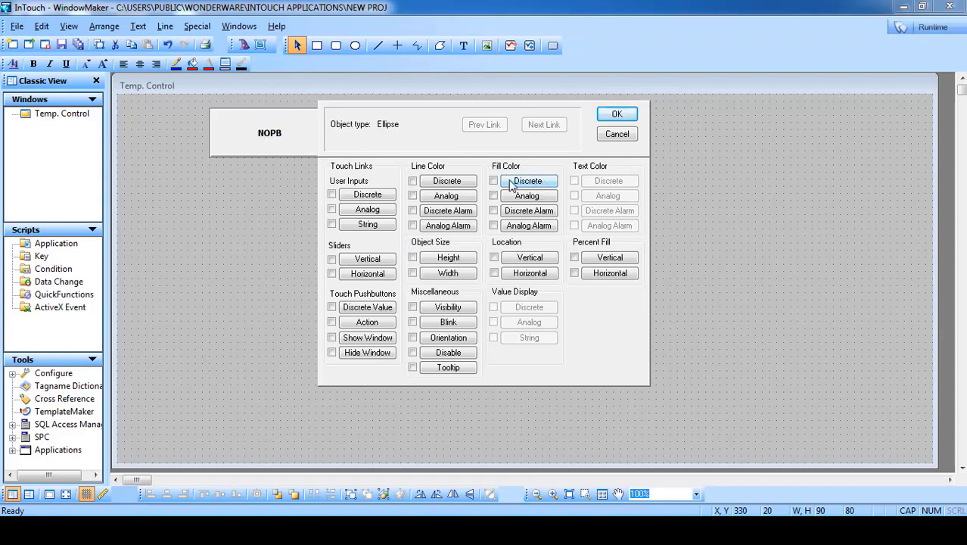
click(541, 185)
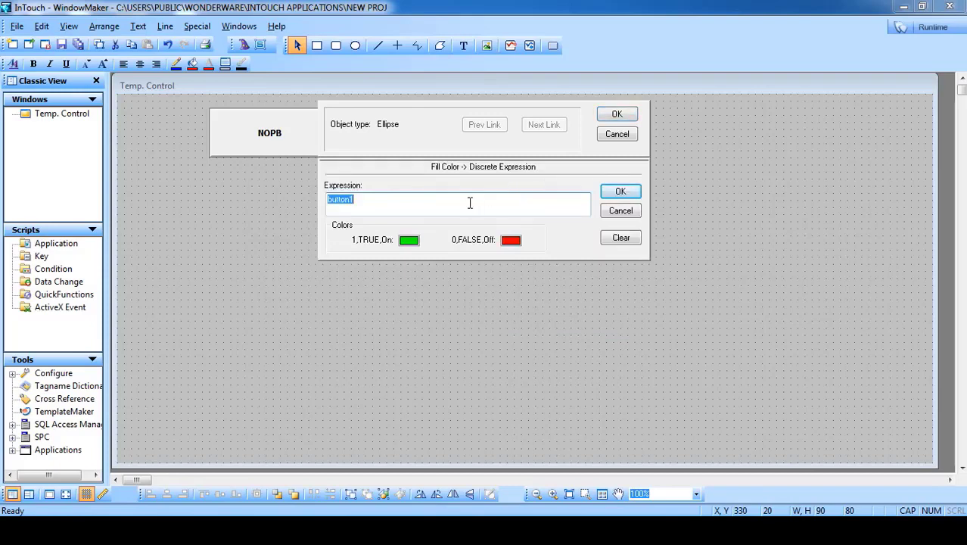
text(BTN)
click(508, 243)
click(506, 245)
click(408, 241)
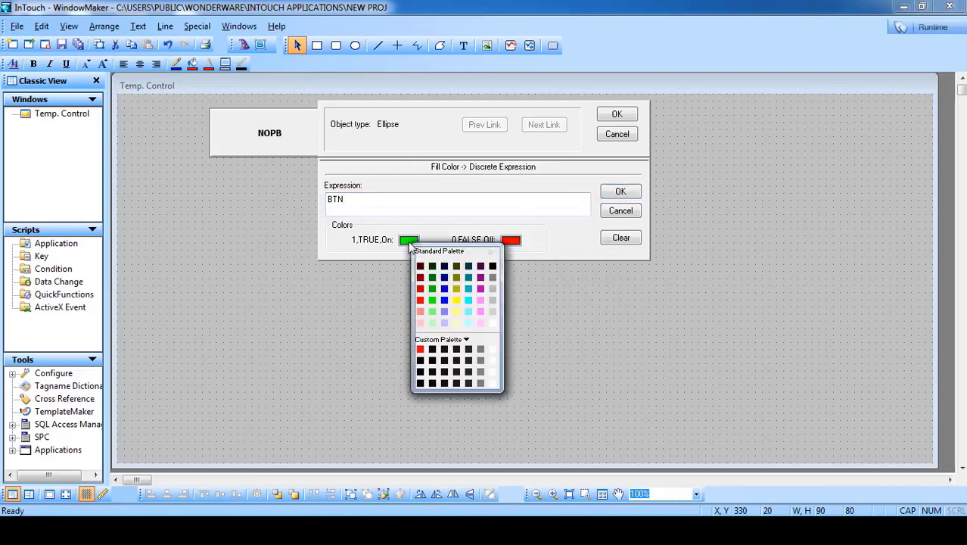
click(409, 244)
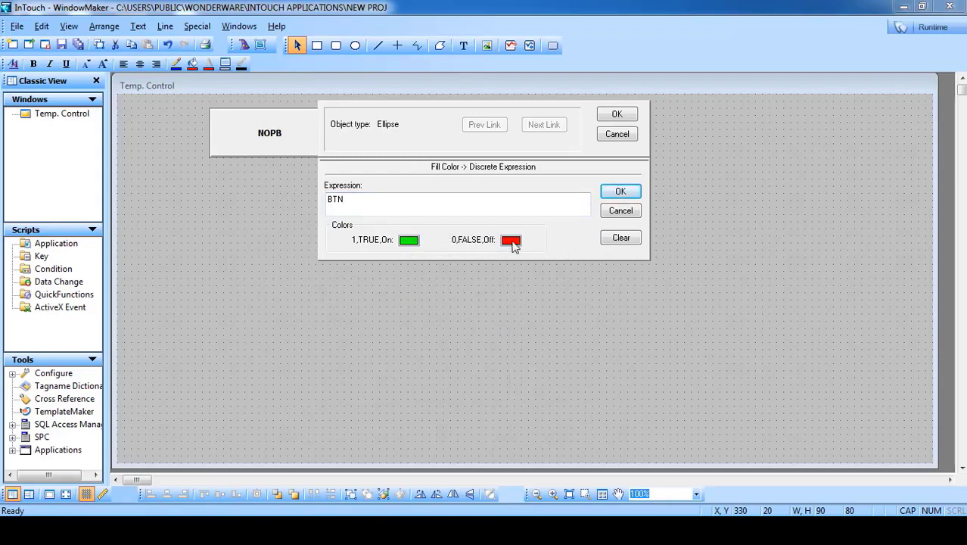
click(617, 114)
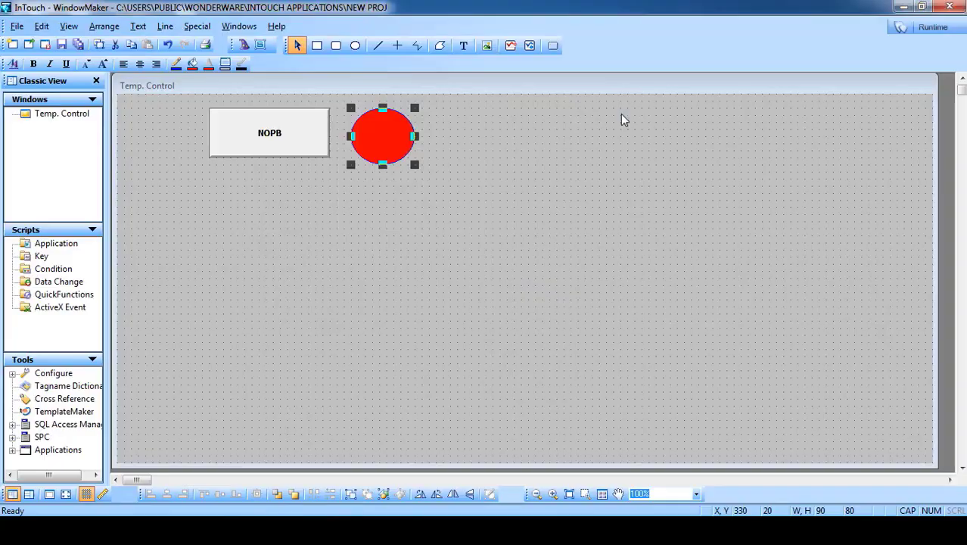
- Switch to the WindowViewer runtime and operate the NOPB button to test the indicator ellipse
click(931, 27)
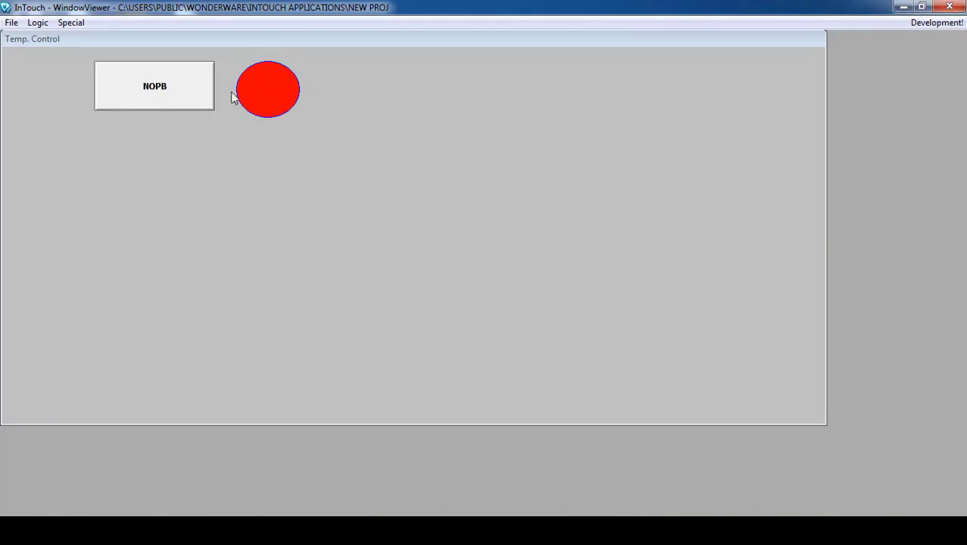
click(173, 99)
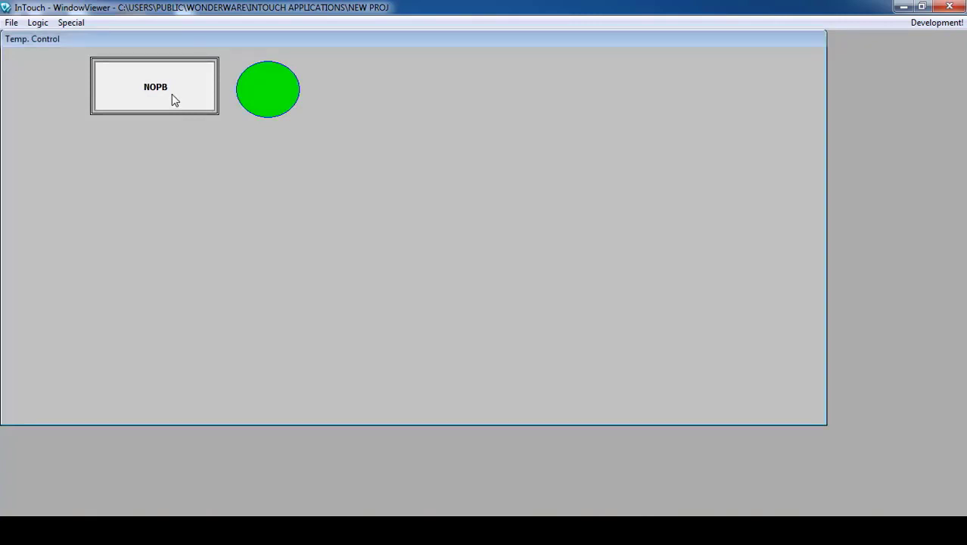
click(171, 94)
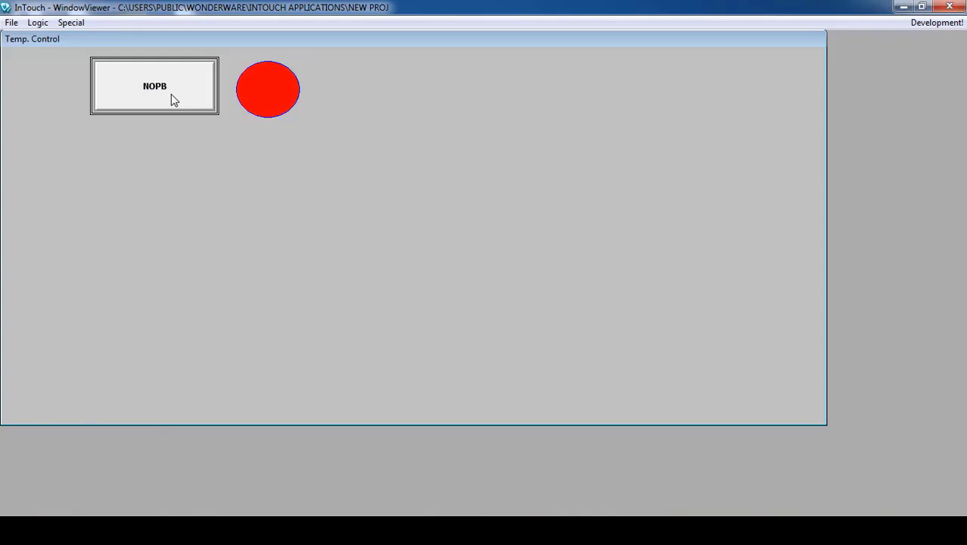
- Operate the NOPB button repeatedly in the runtime to test the indicator ellipse, and return to development mode
click(171, 93)
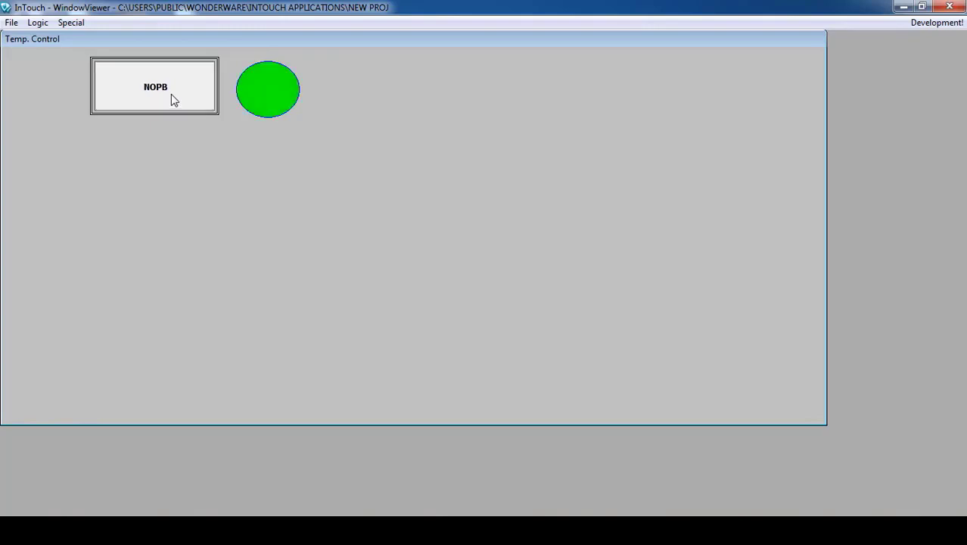
click(171, 93)
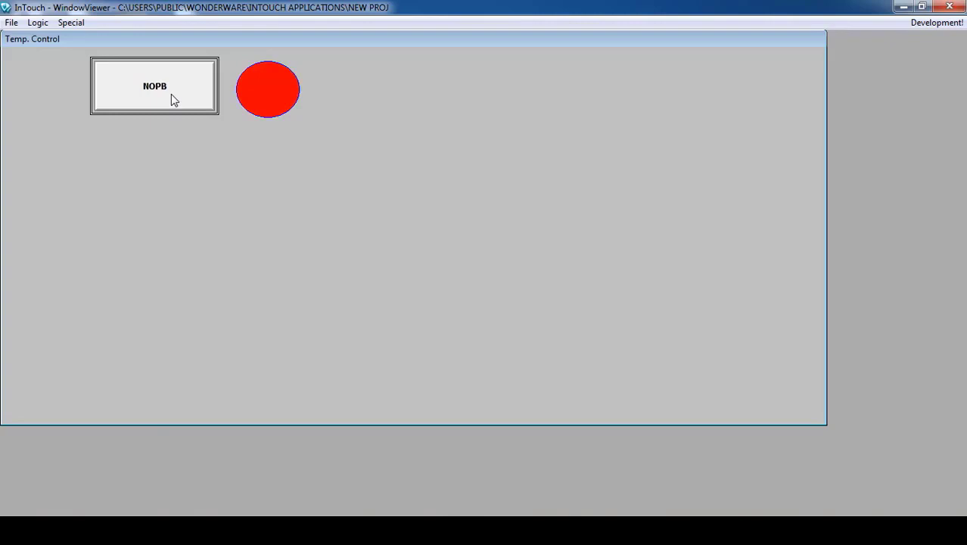
drag(171, 94, 171, 94)
click(171, 89)
click(171, 88)
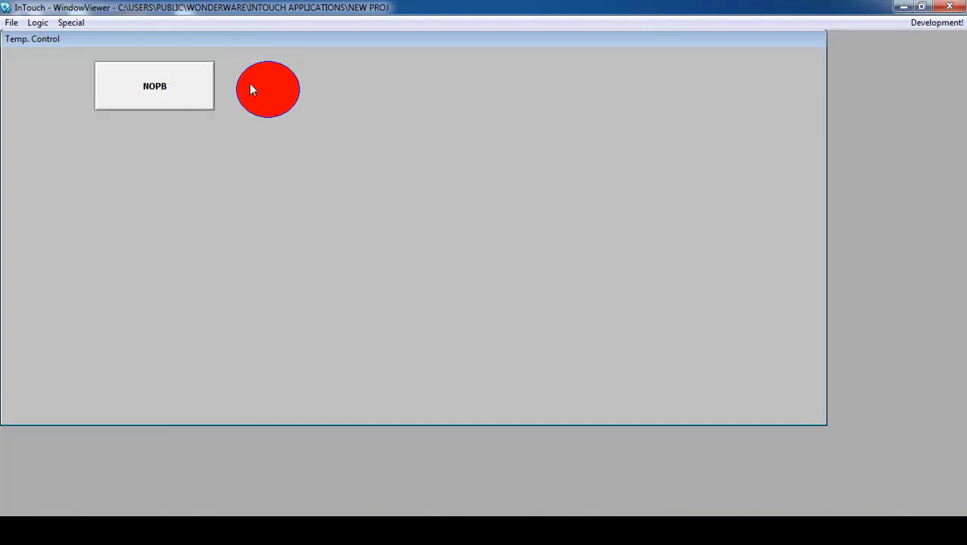
click(165, 92)
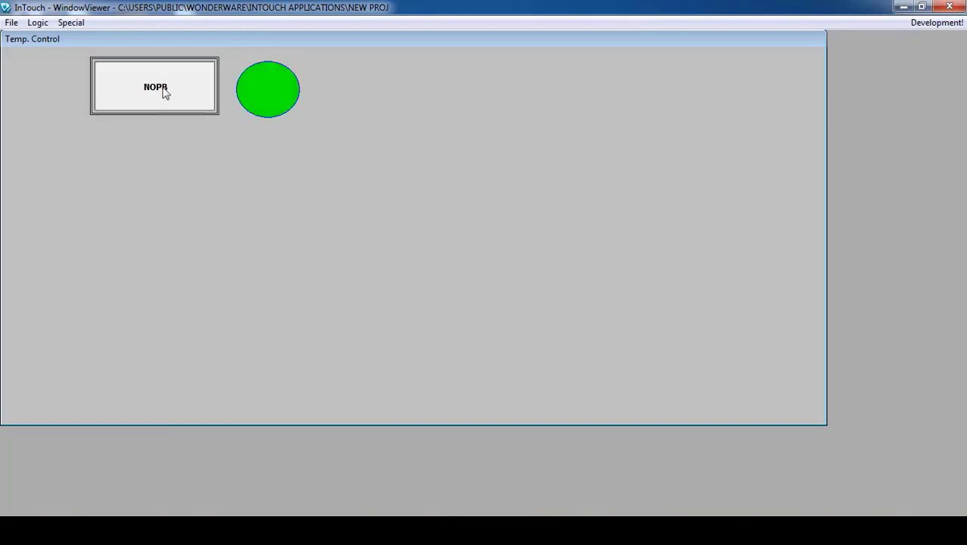
click(164, 91)
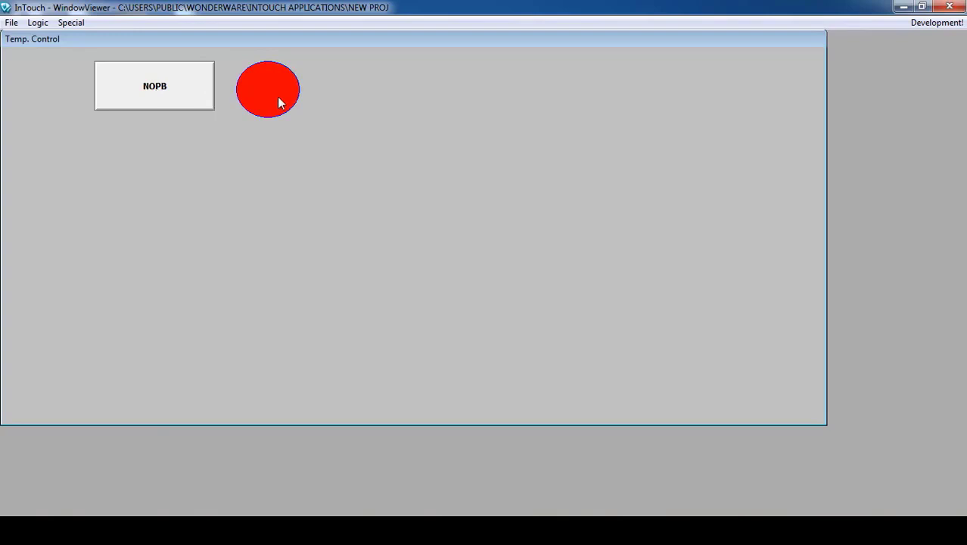
click(951, 24)
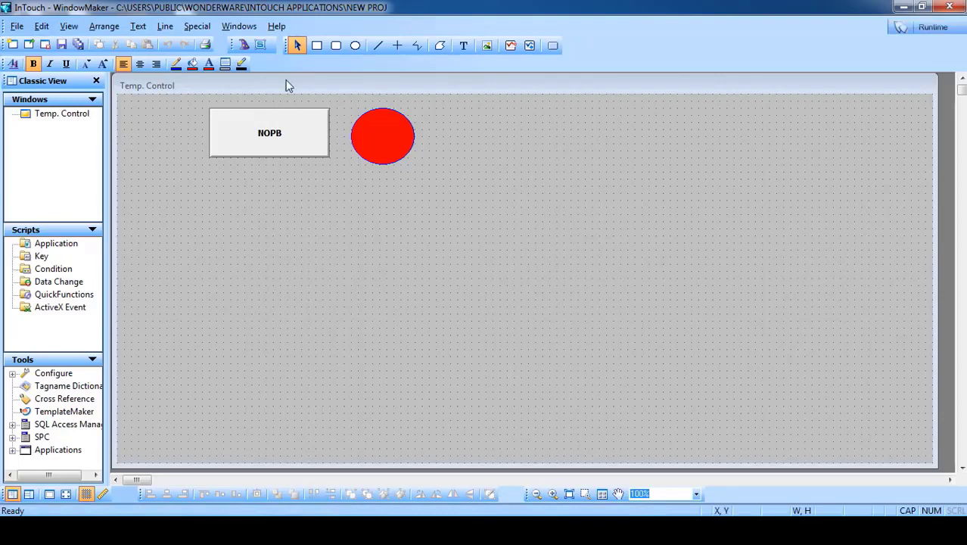
- Place a "#" text object beside the red ellipse and enlarge it to about 20 by 38
click(463, 45)
click(430, 122)
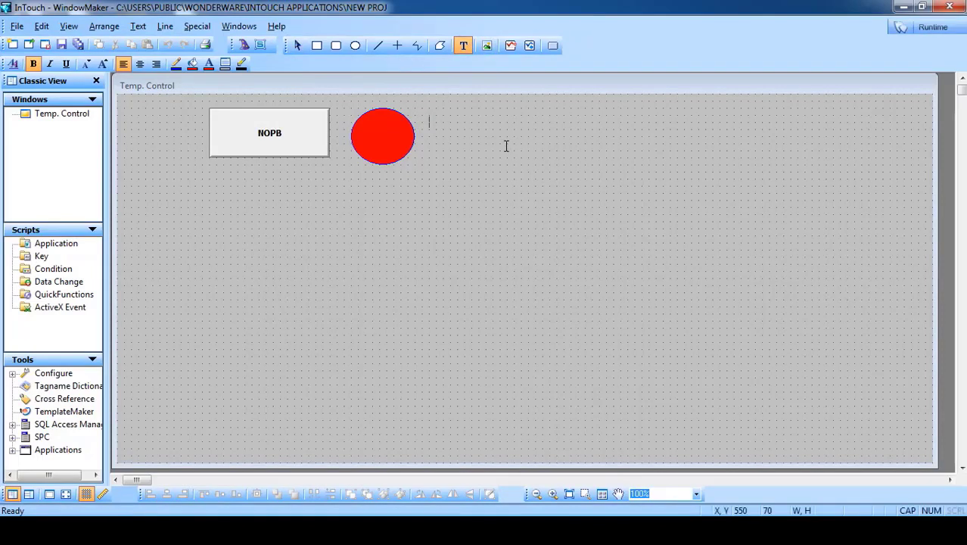
text(#)
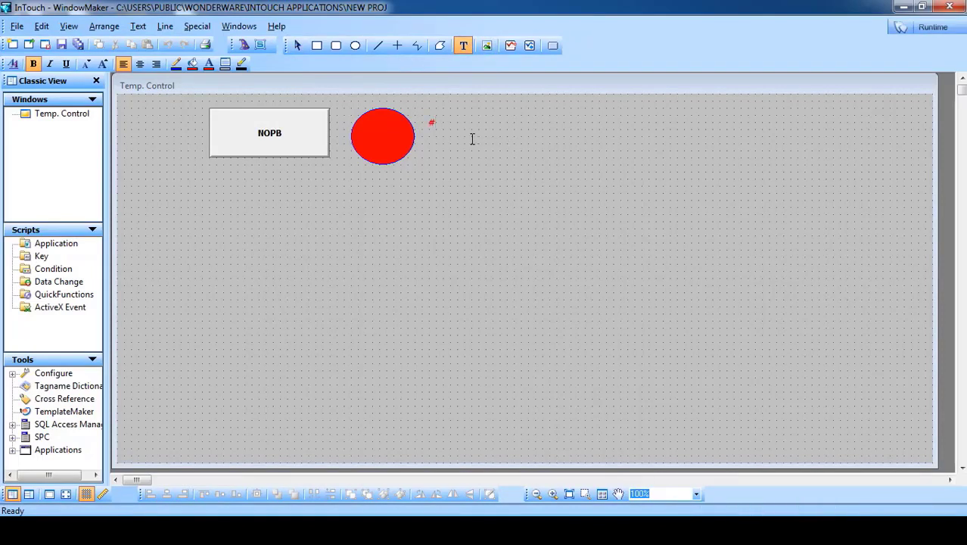
click(441, 132)
drag(438, 129, 442, 145)
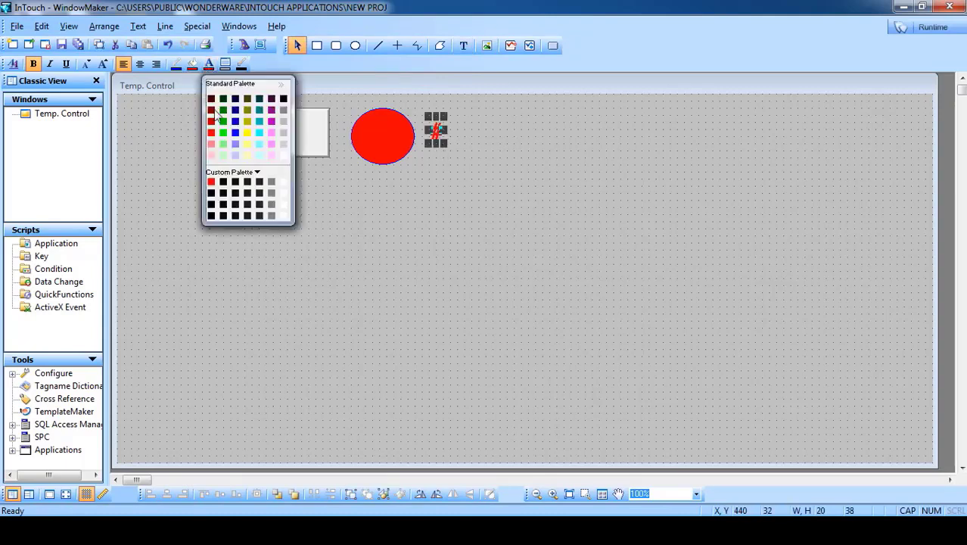
- Color the "#" text beside the ellipse black
click(209, 64)
click(283, 99)
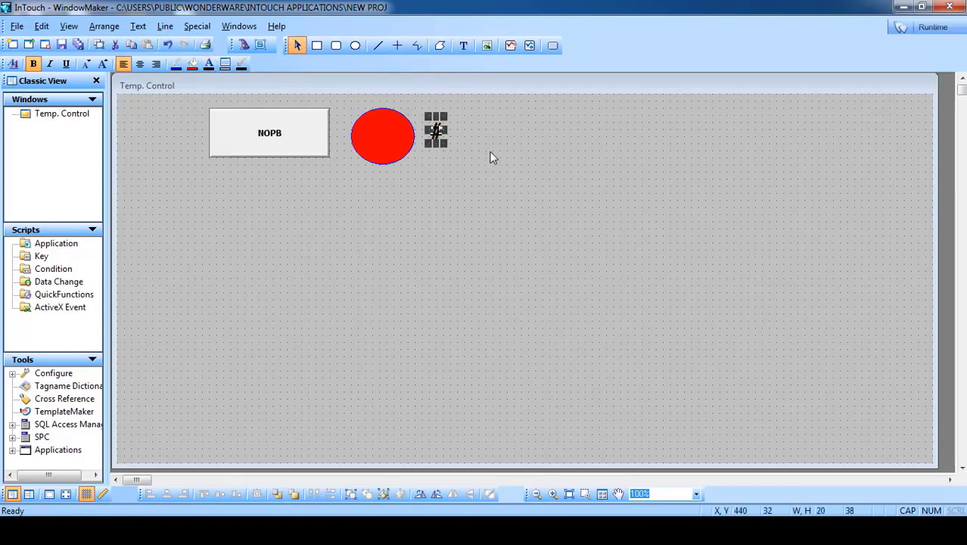
click(465, 146)
- Link the "#" text's discrete value display to the expression BTN, with on message MOTOR_ON and off message MOTOR_OFF
double_click(437, 133)
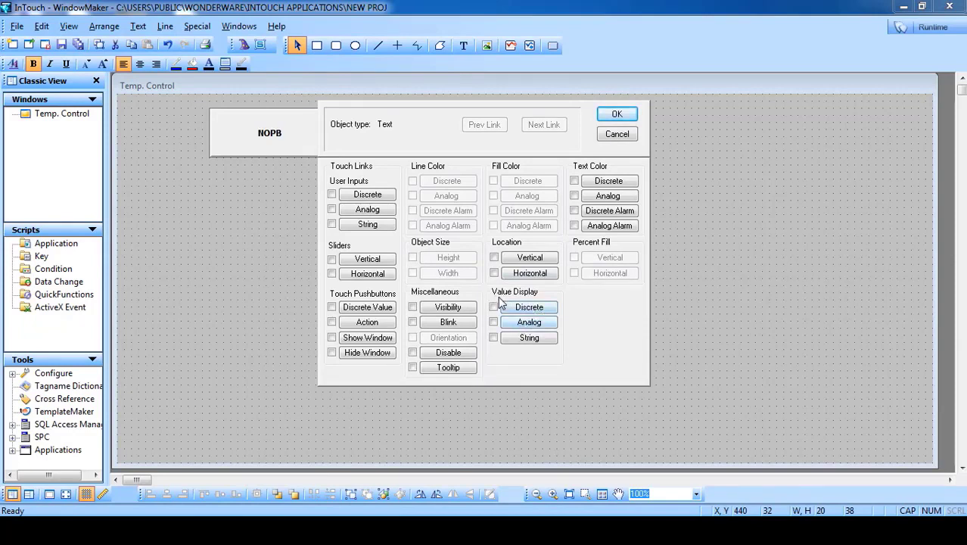
click(527, 307)
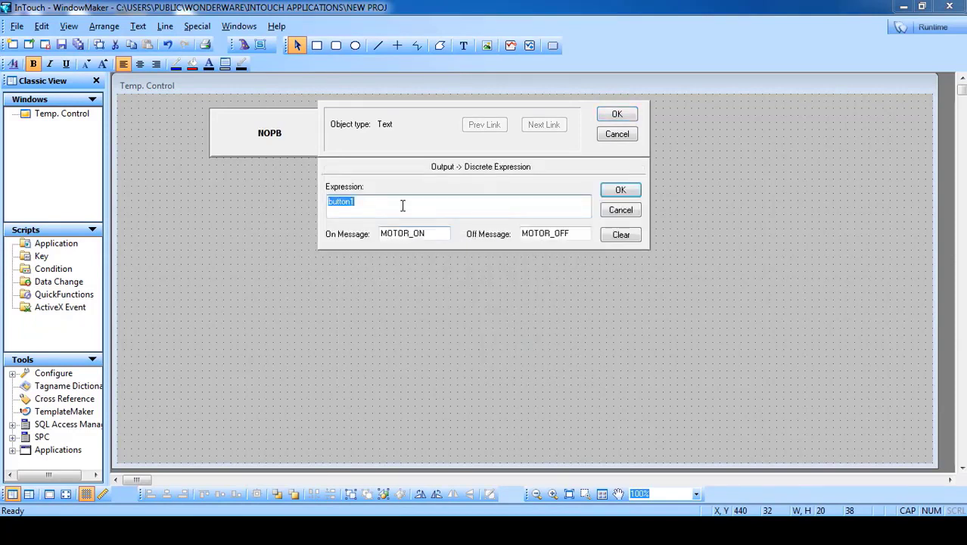
text(BTN)
drag(428, 234, 363, 234)
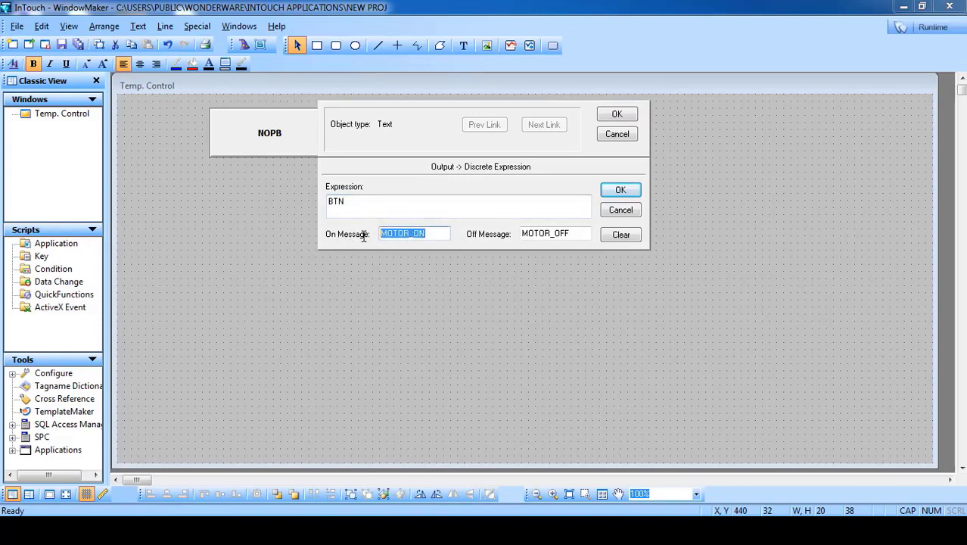
click(430, 236)
drag(431, 235, 371, 235)
click(436, 235)
drag(436, 234, 373, 235)
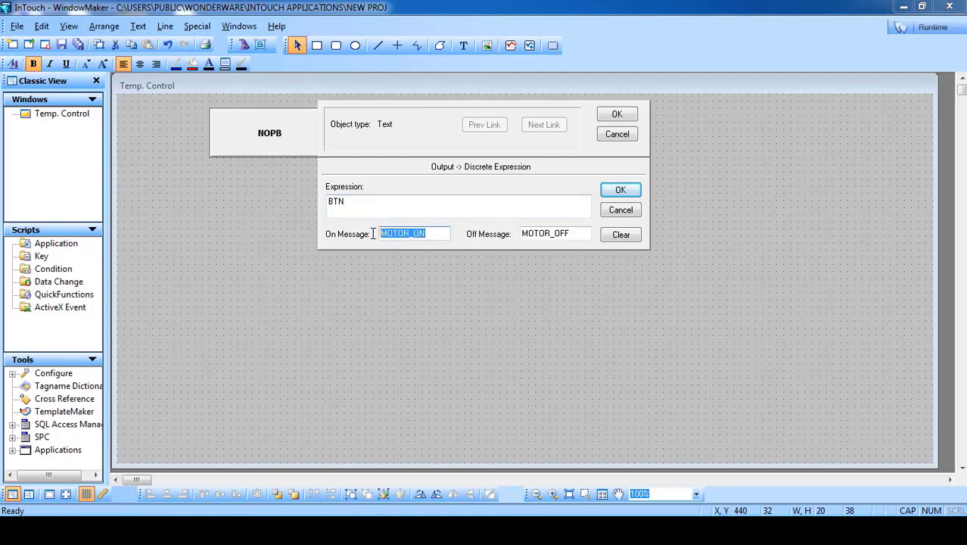
click(577, 236)
drag(577, 237, 520, 235)
click(621, 114)
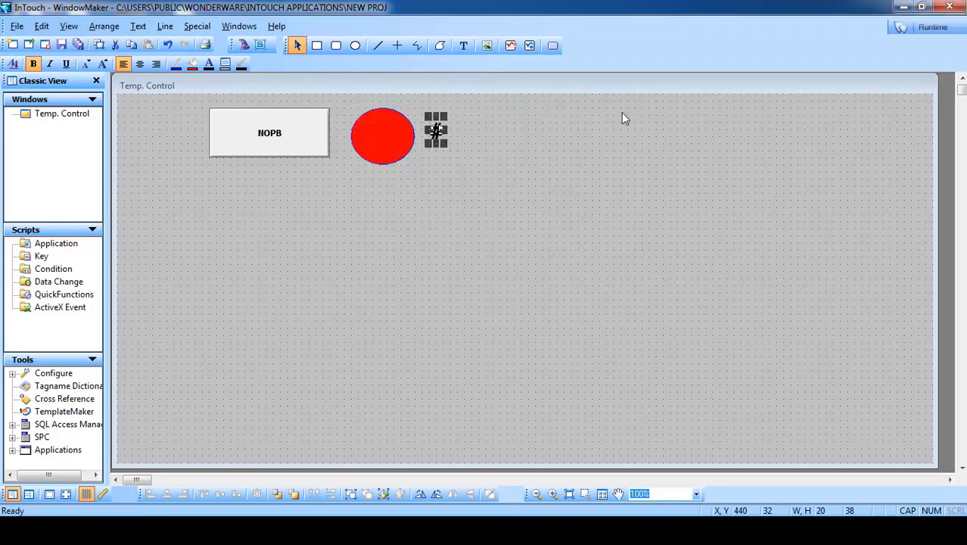
- Preview the message text in the runtime and return to development mode
click(375, 139)
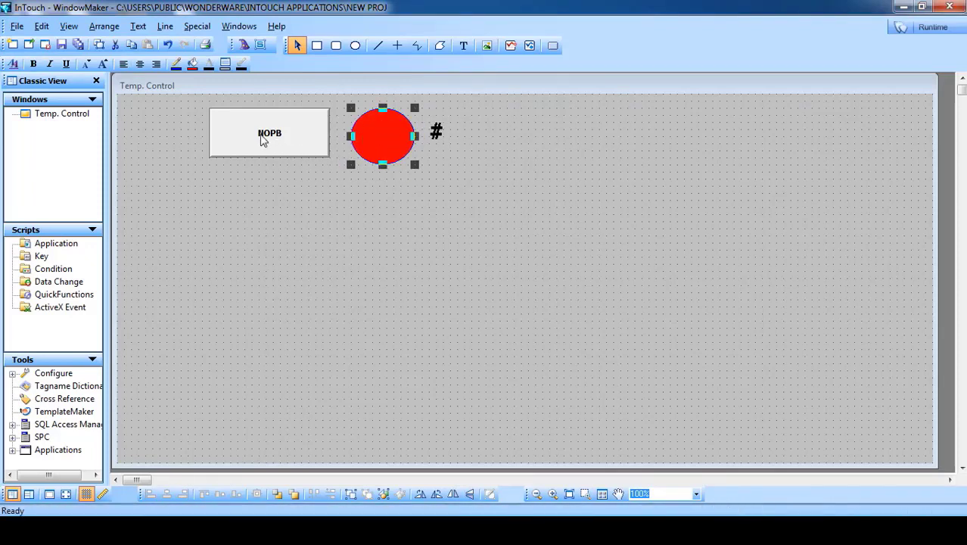
click(918, 30)
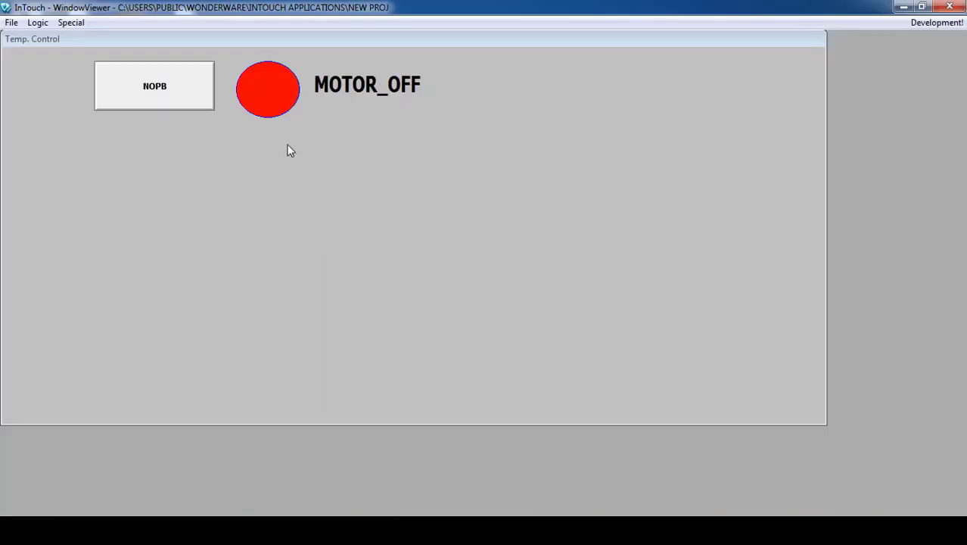
click(932, 23)
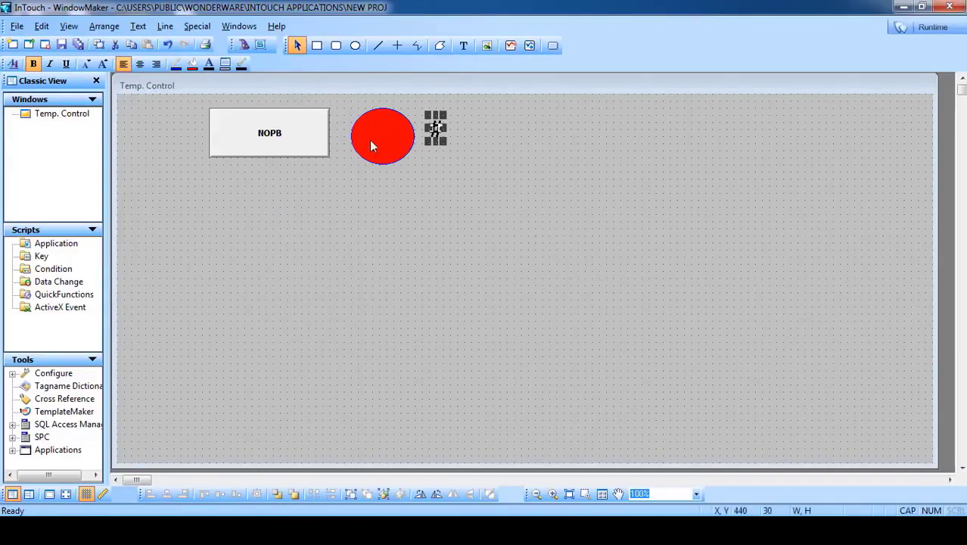
- Color the "#" text magenta and widen it slightly
click(206, 65)
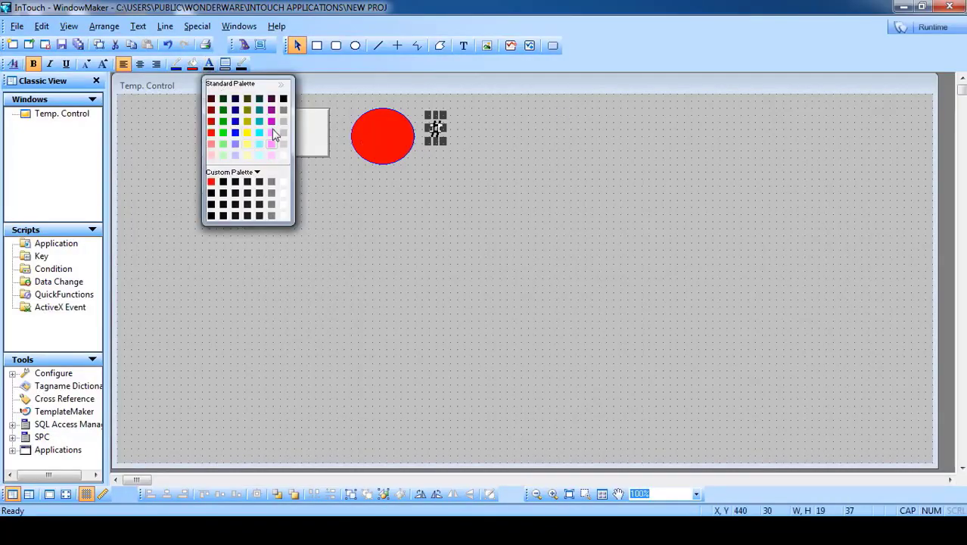
click(272, 132)
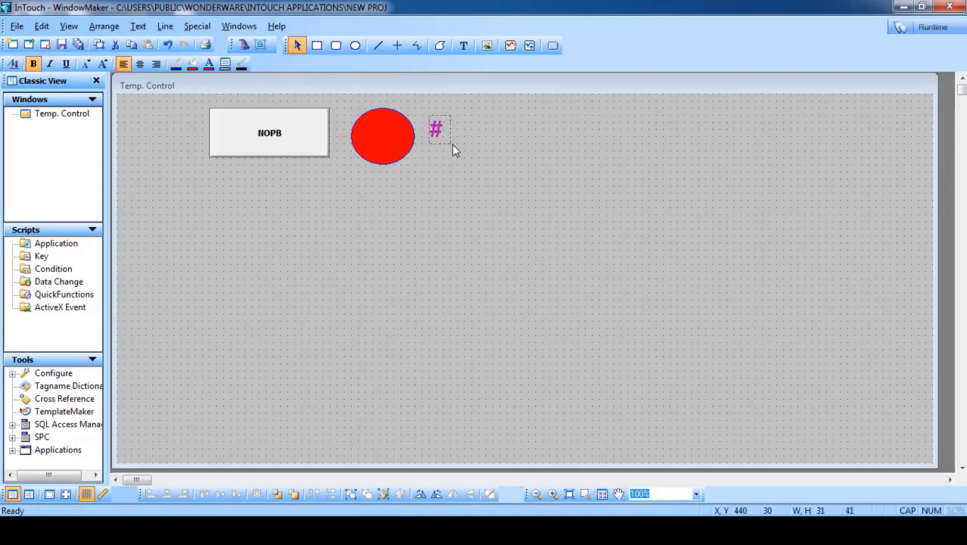
- Operate the NOPB button in the runtime to test the ellipse and the motor message, and return to development mode
click(921, 28)
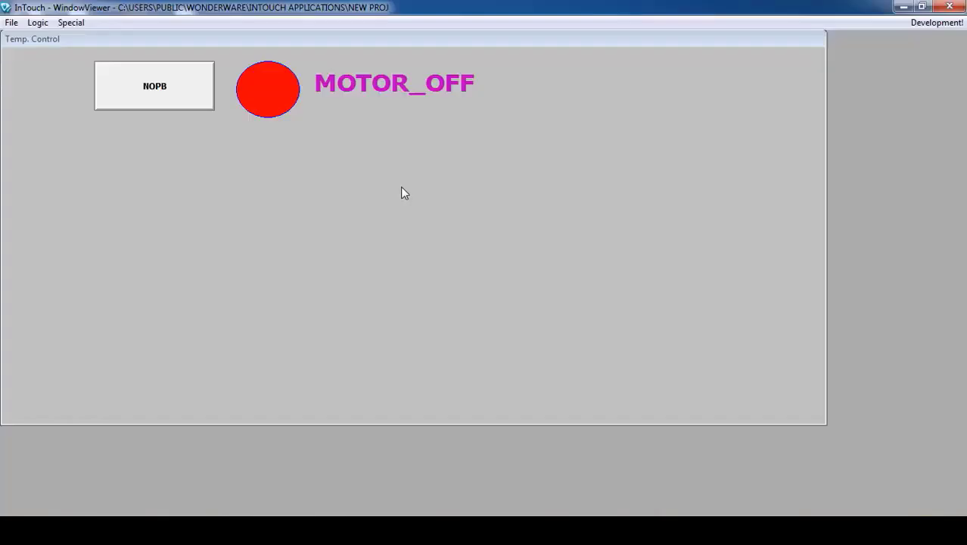
drag(136, 83, 194, 110)
click(159, 96)
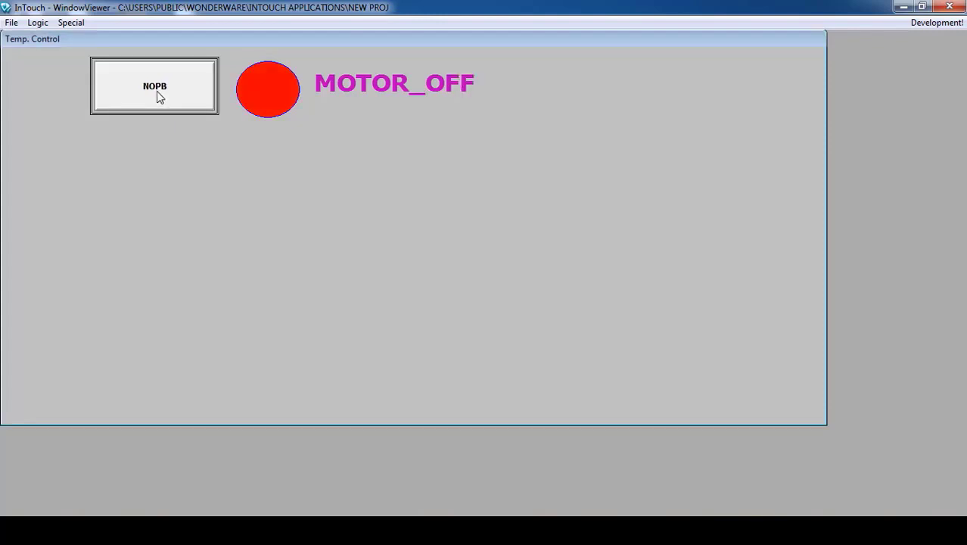
click(159, 96)
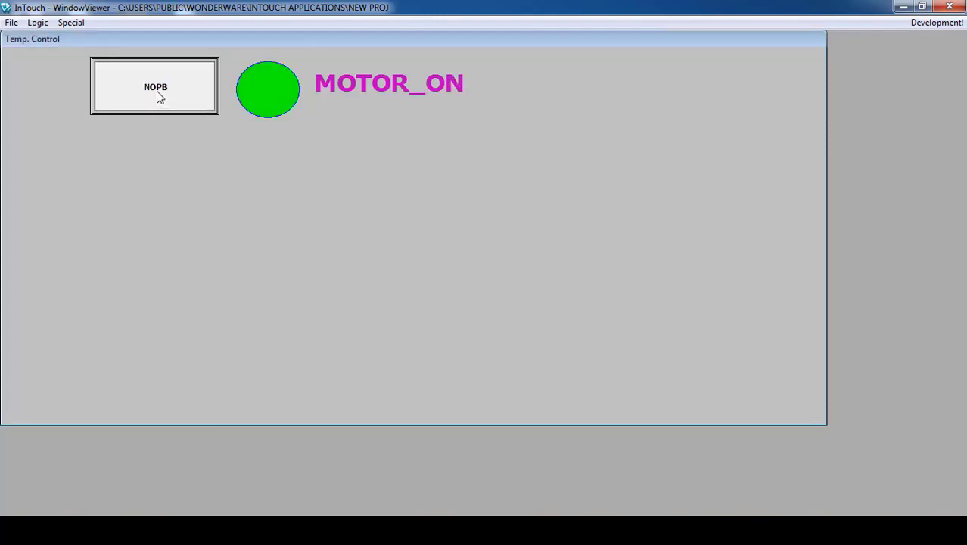
click(159, 96)
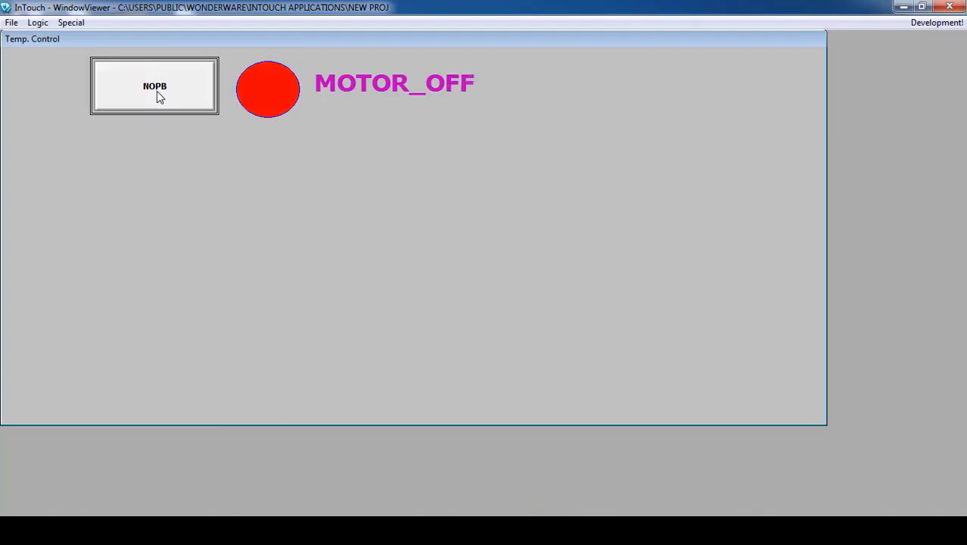
click(159, 96)
click(936, 22)
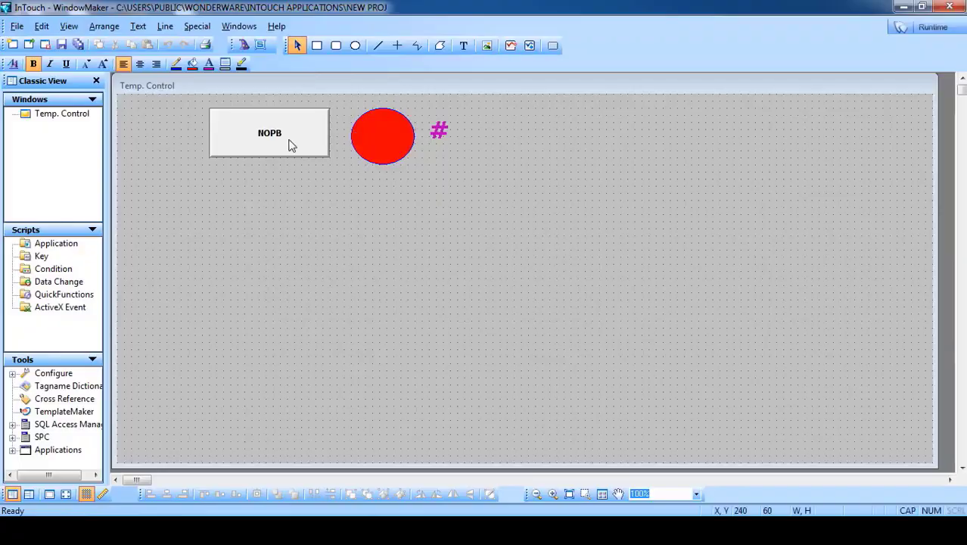
click(305, 147)
key(Down)
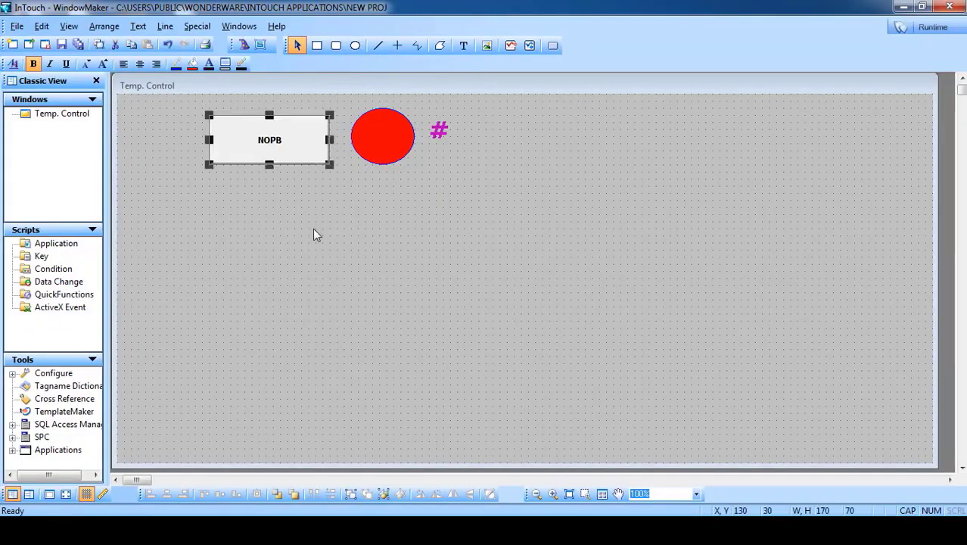
key(Up)
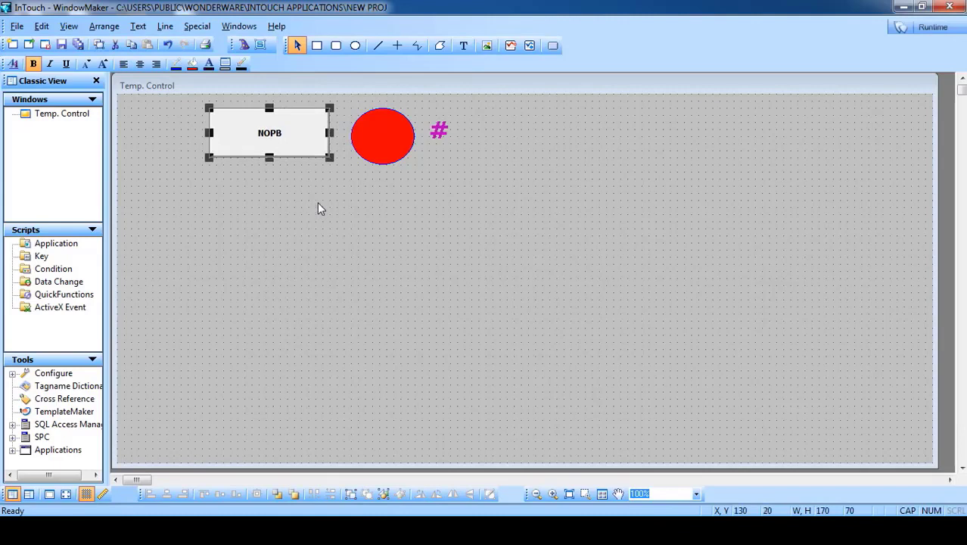
click(355, 221)
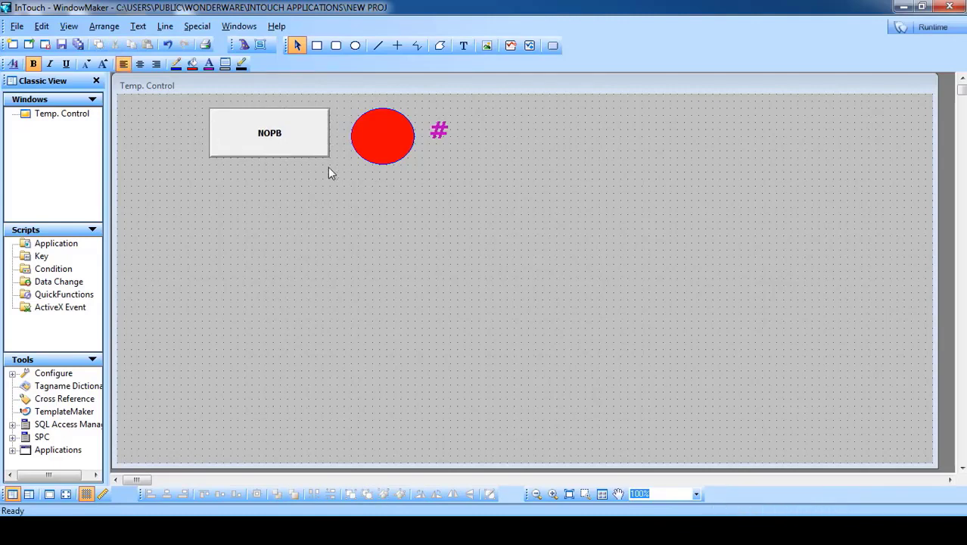
- Draw a second pushbutton about 170 by 60 directly below the NOPB button
click(552, 45)
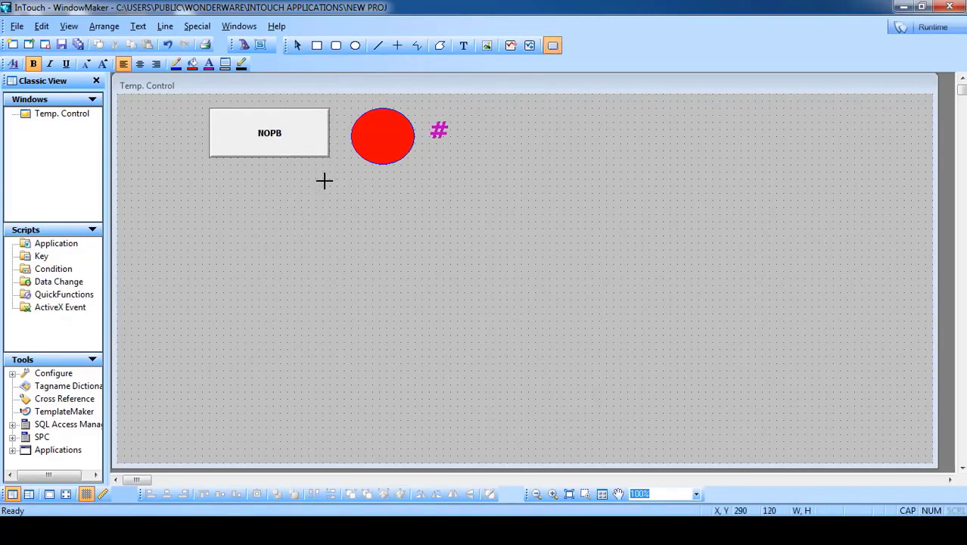
drag(327, 169, 209, 213)
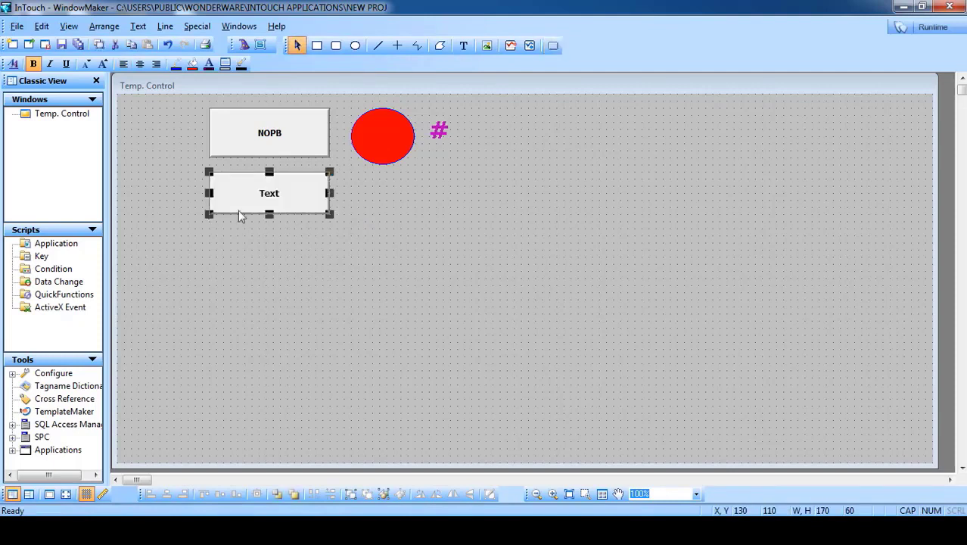
right_click(276, 201)
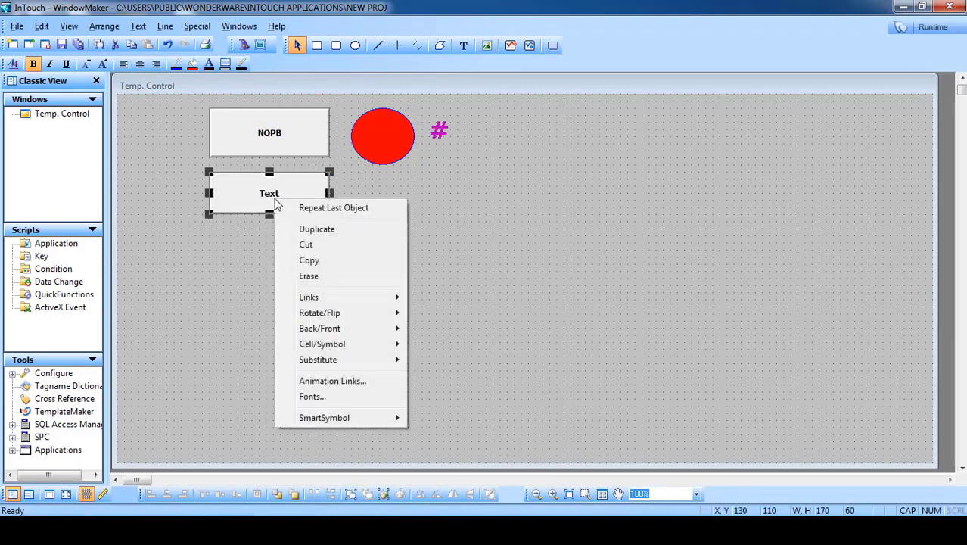
mouse_move(362, 363)
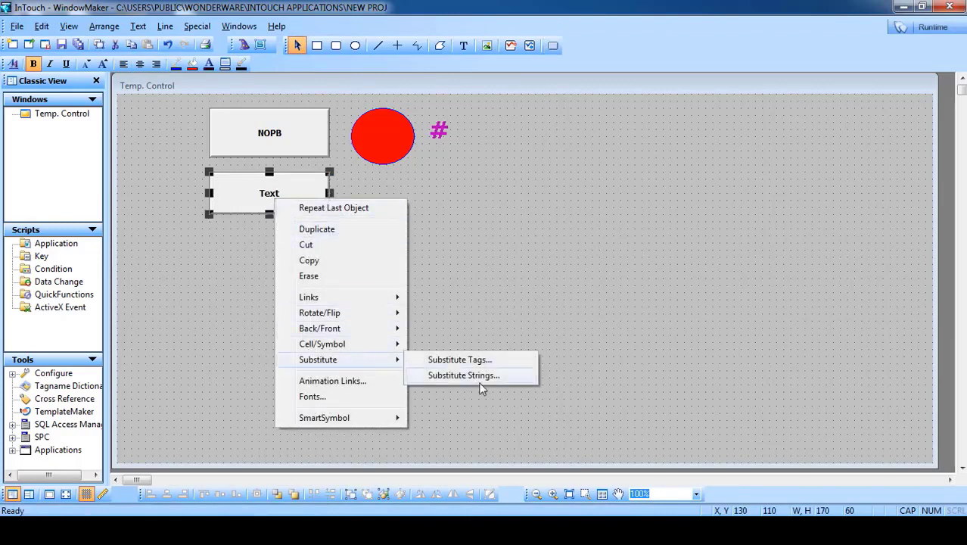
click(479, 270)
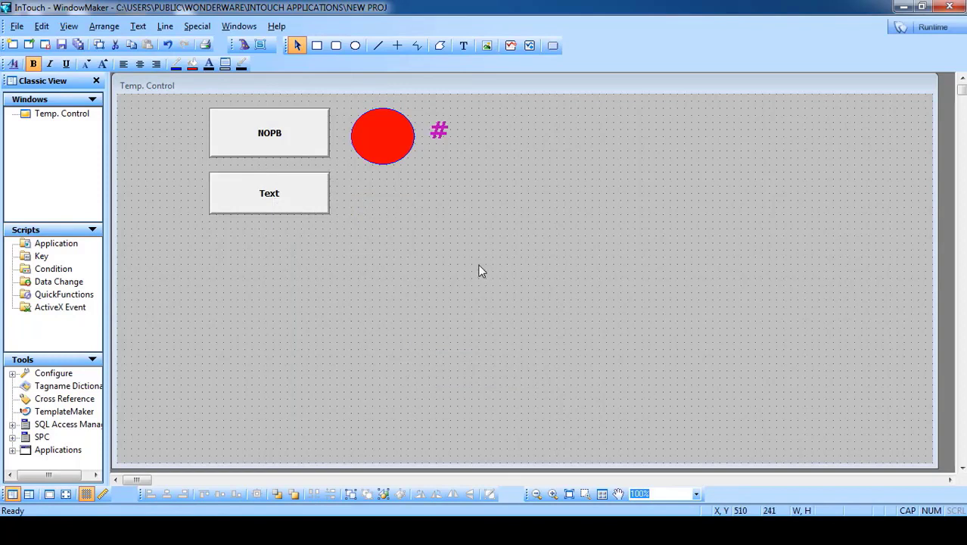
- Increase the new button's height to about 70
click(265, 195)
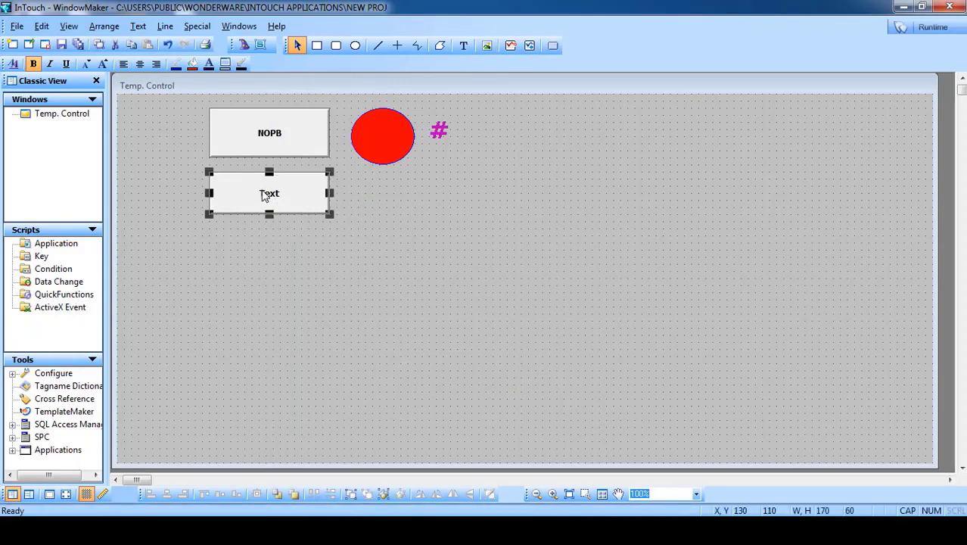
drag(327, 215, 330, 224)
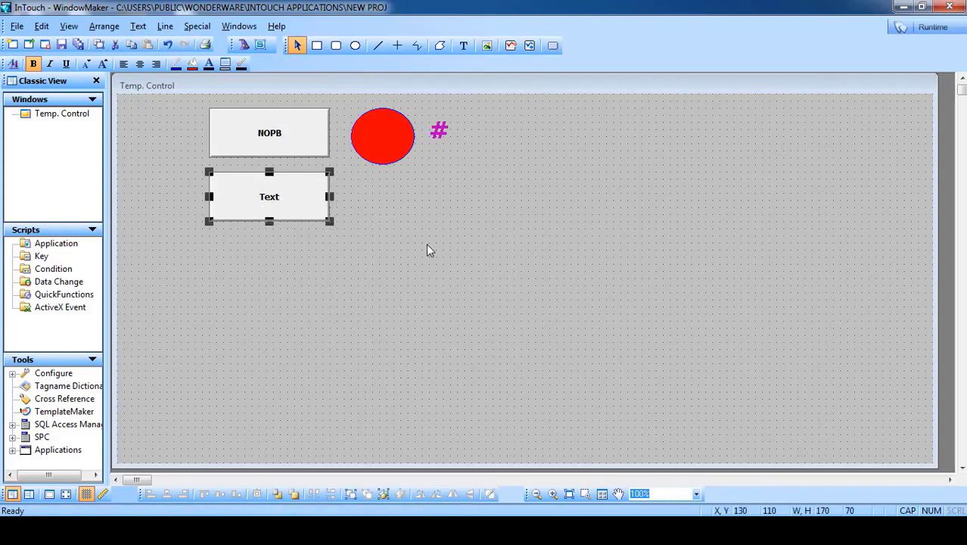
- Label the new pushbutton NCPB
key(ctrl+l)
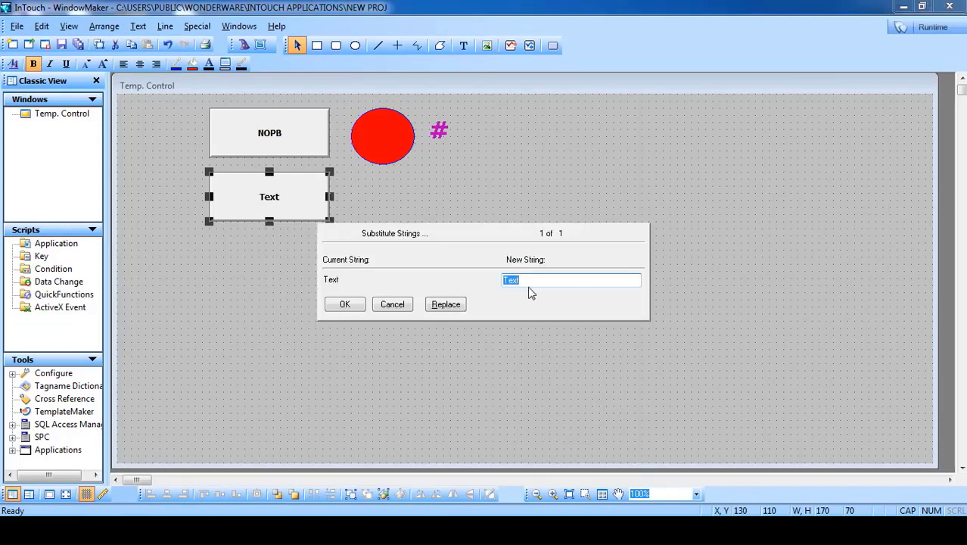
text(NCPB)
click(345, 304)
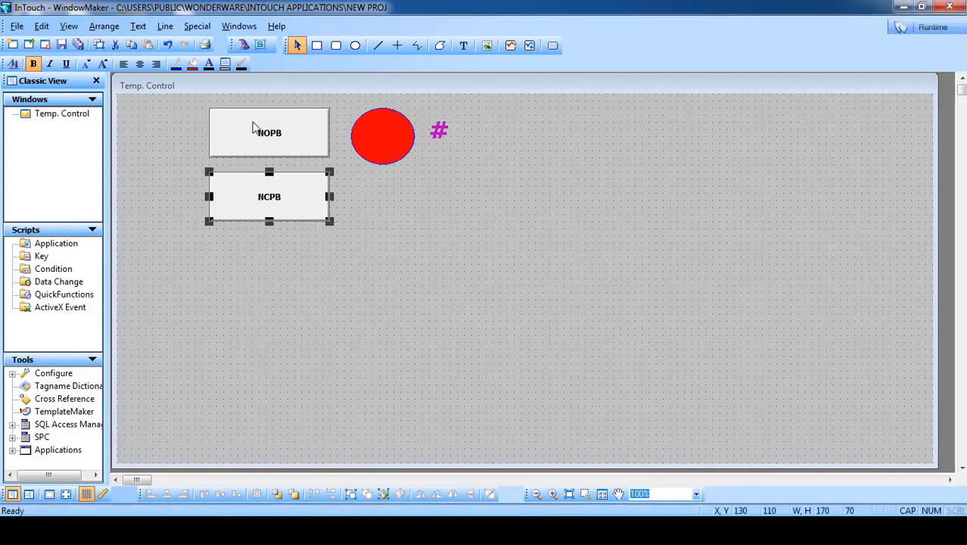
- Draw an ellipse about 90 by 80 beside the NCPB button
click(355, 45)
drag(405, 175, 376, 228)
- Move the NCPB button and its ellipse slightly down and reduce the button's height to 60
click(273, 217)
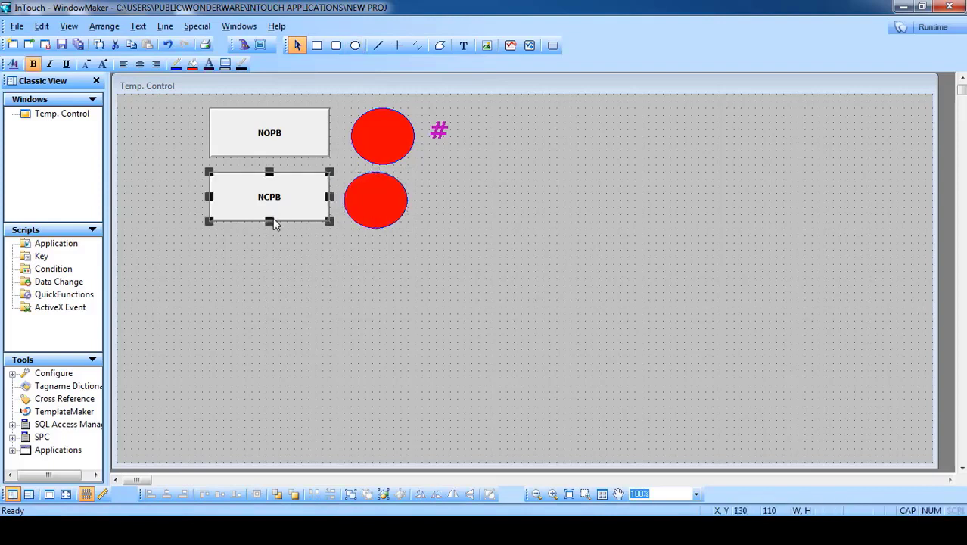
drag(272, 218, 272, 226)
click(371, 219)
drag(371, 221, 371, 228)
click(282, 229)
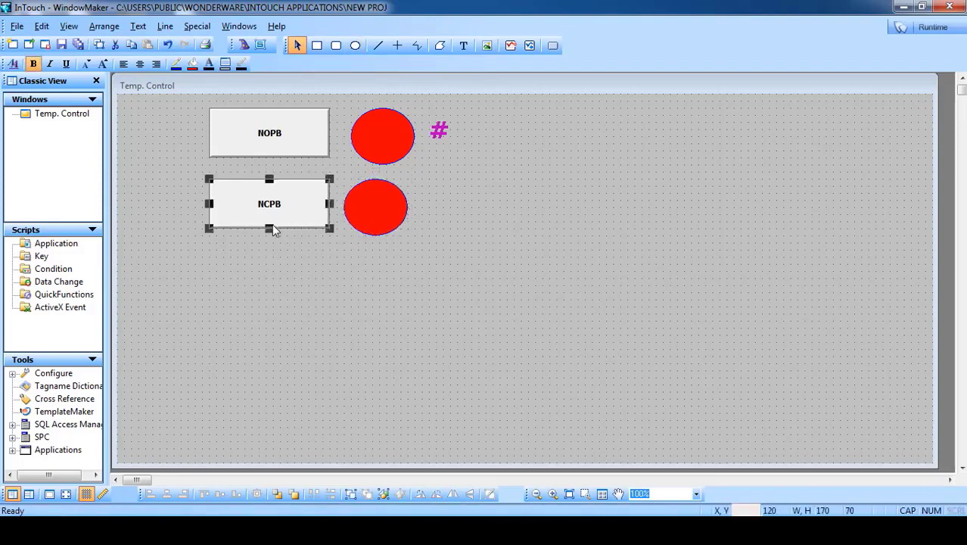
drag(271, 228, 269, 221)
key(Down)
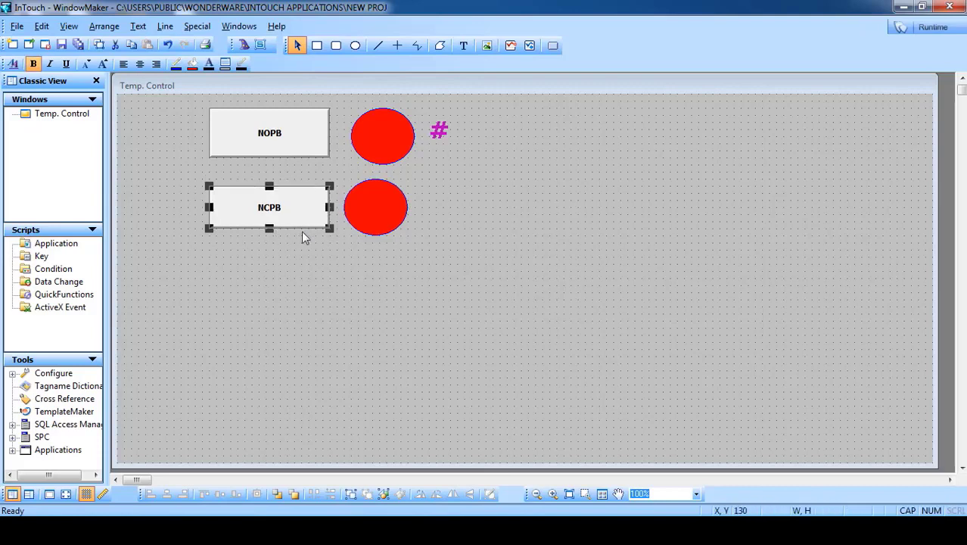
- Give the NCPB button a discrete-value pushbutton link to tagname BTN1 with the Reverse action
double_click(255, 216)
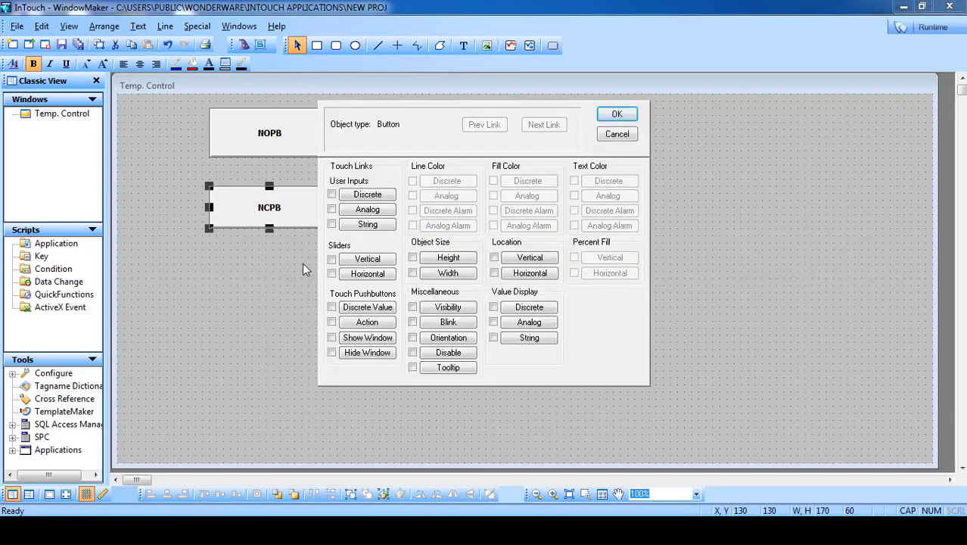
click(369, 308)
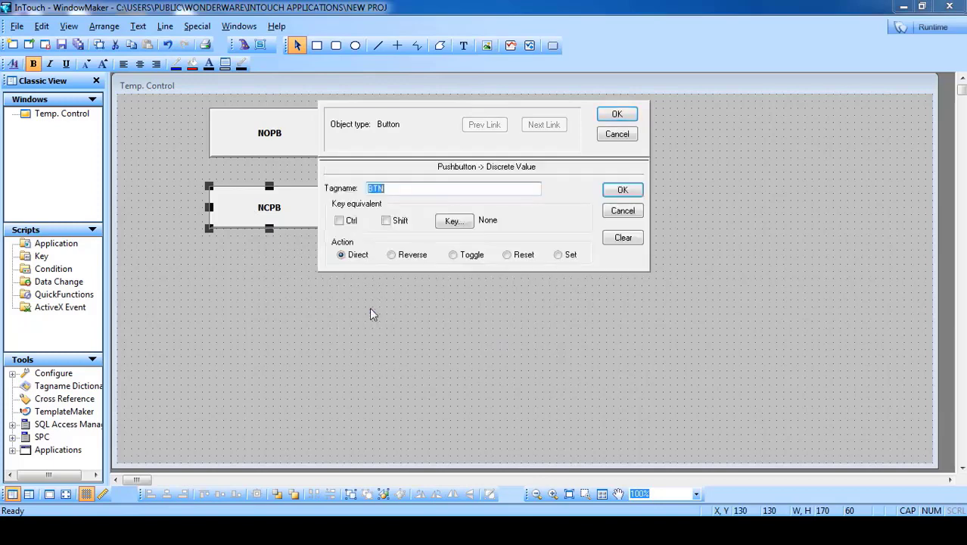
click(407, 258)
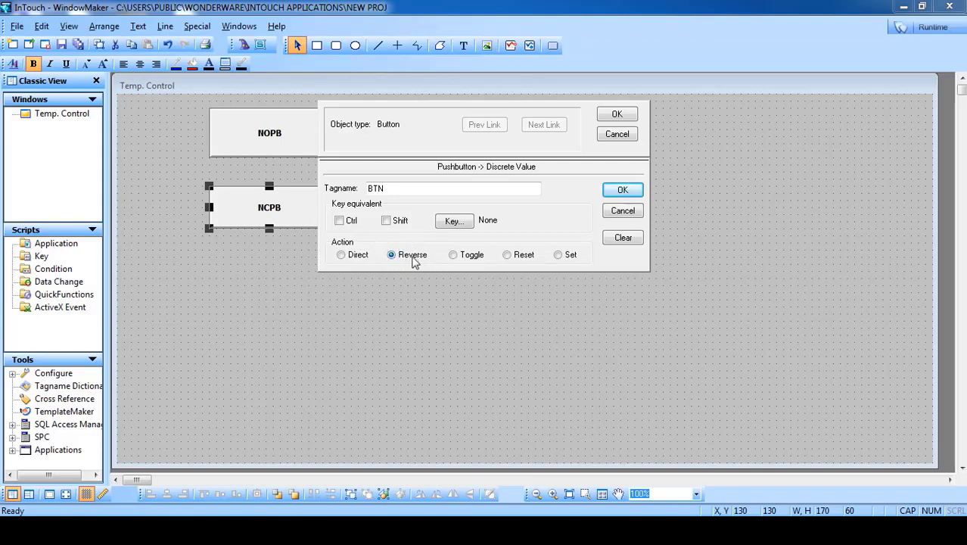
click(404, 188)
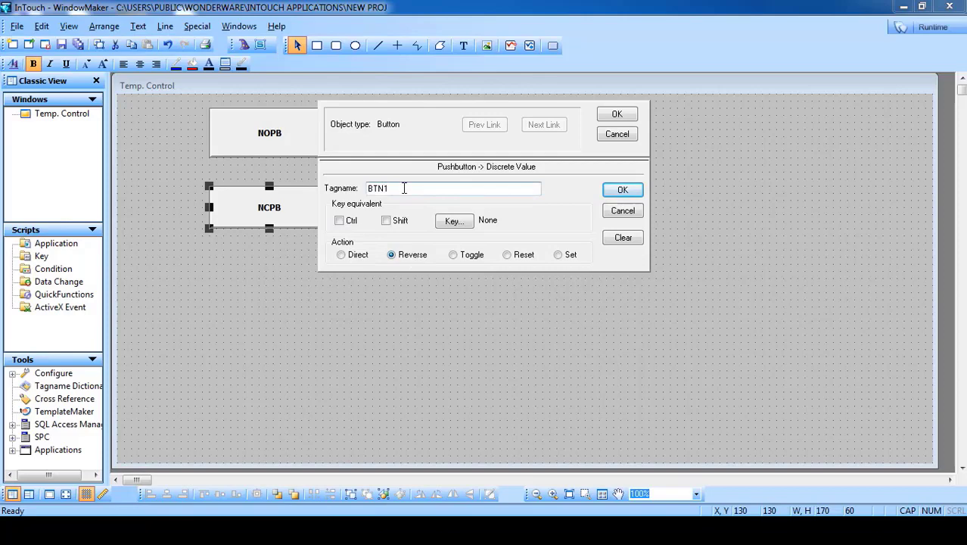
text(1)
- Define BTN1 in the tag dictionary as a Memory Discrete tag and confirm the NCPB button's link
click(621, 190)
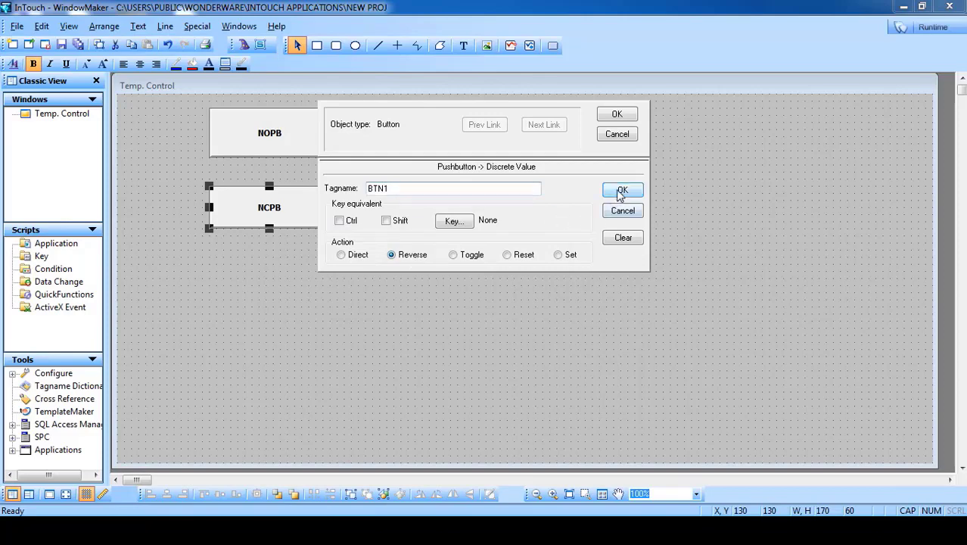
click(454, 295)
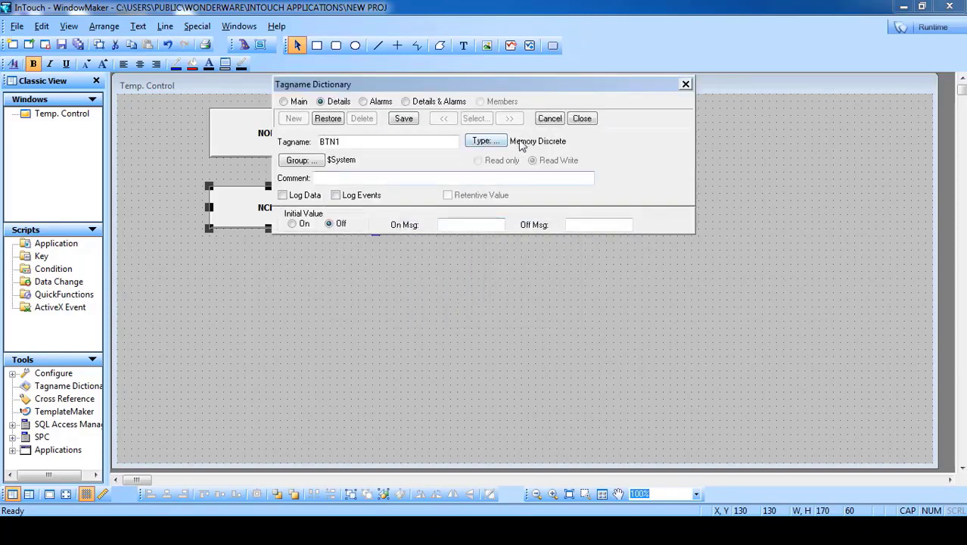
click(404, 119)
click(582, 118)
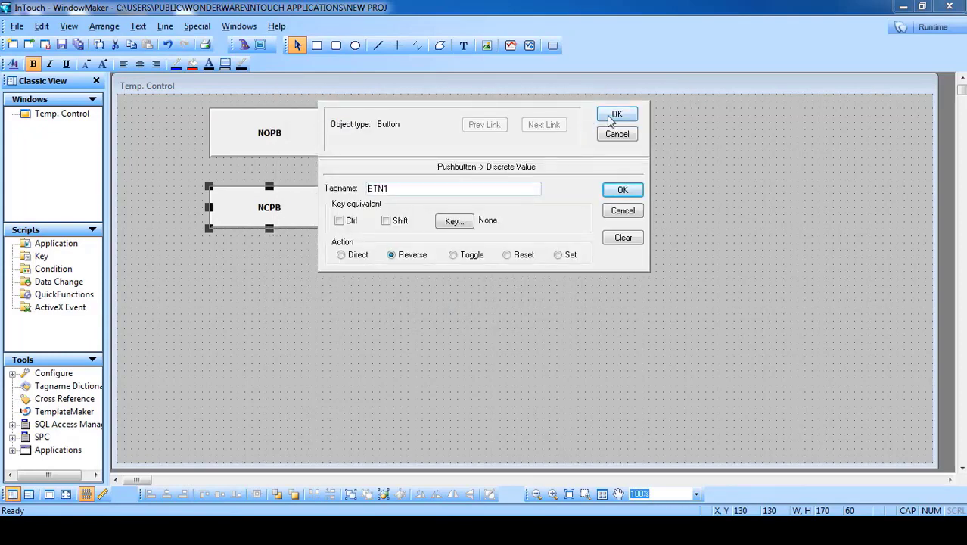
click(616, 115)
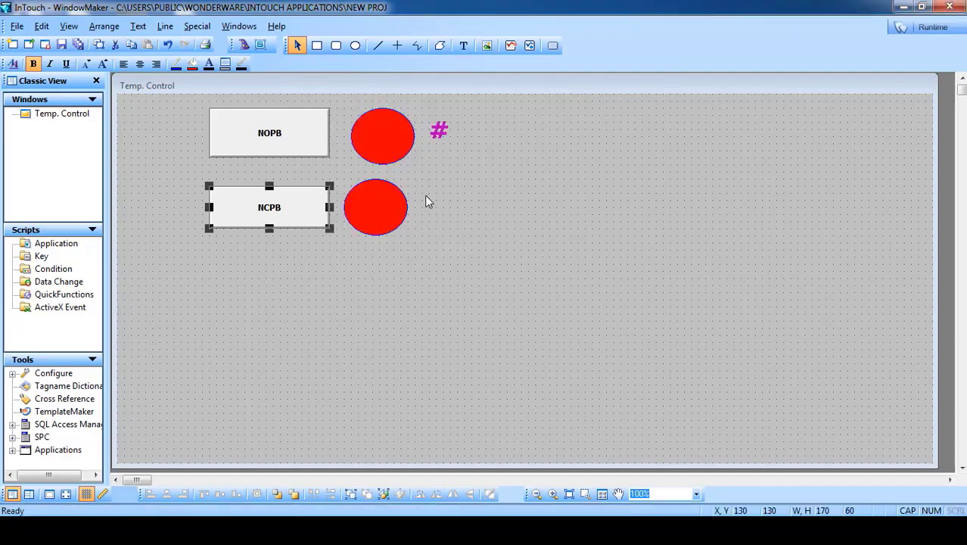
- Align the lower ellipse under the upper one and link its discrete fill color to the expression BTN1
click(388, 223)
drag(387, 223, 393, 220)
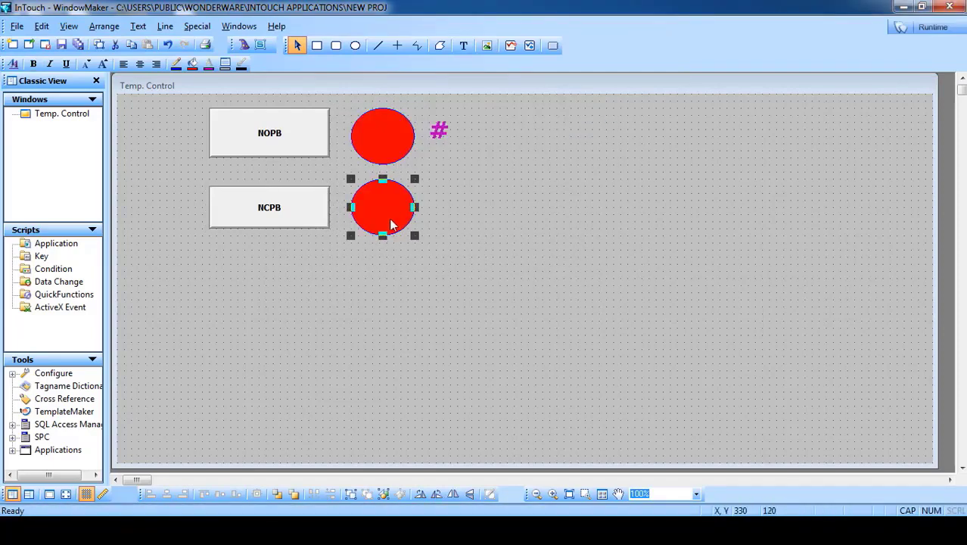
double_click(393, 219)
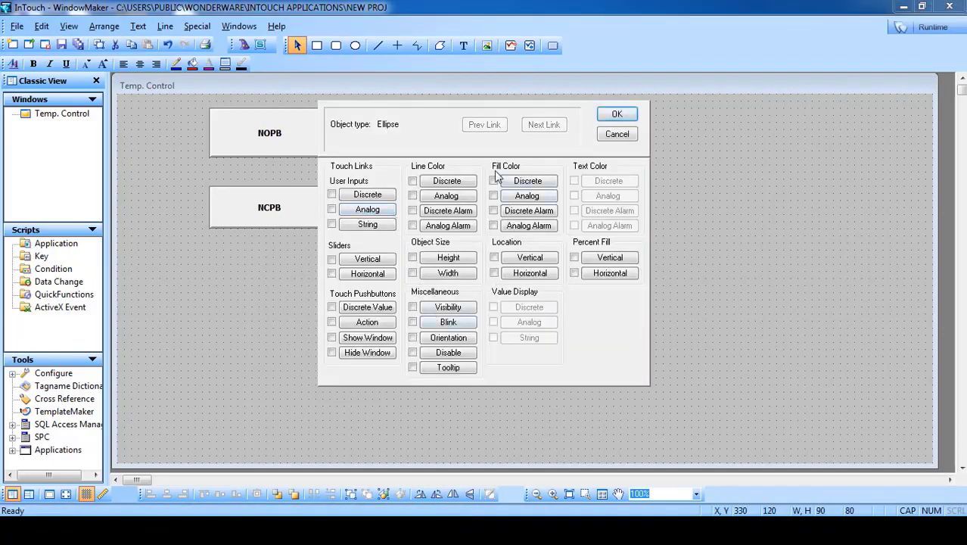
click(527, 181)
click(380, 201)
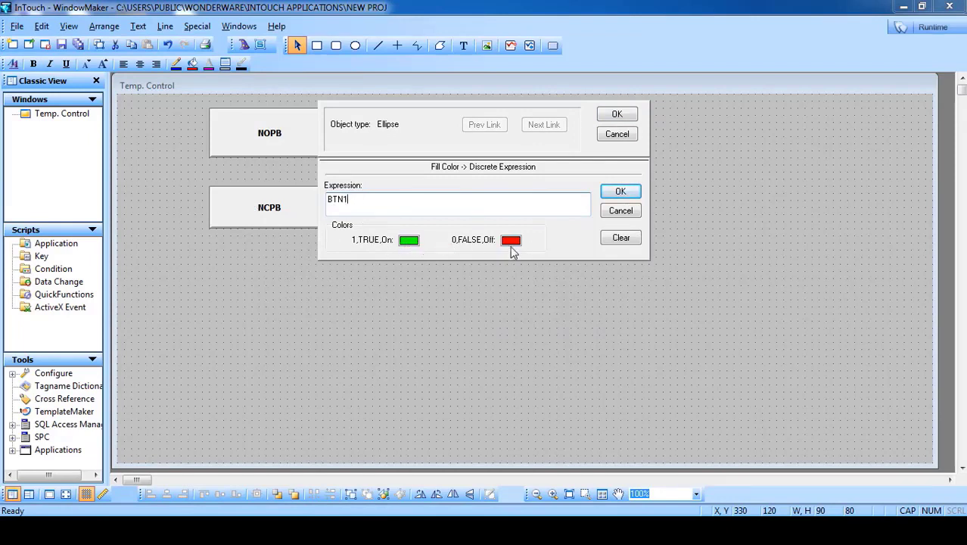
click(627, 116)
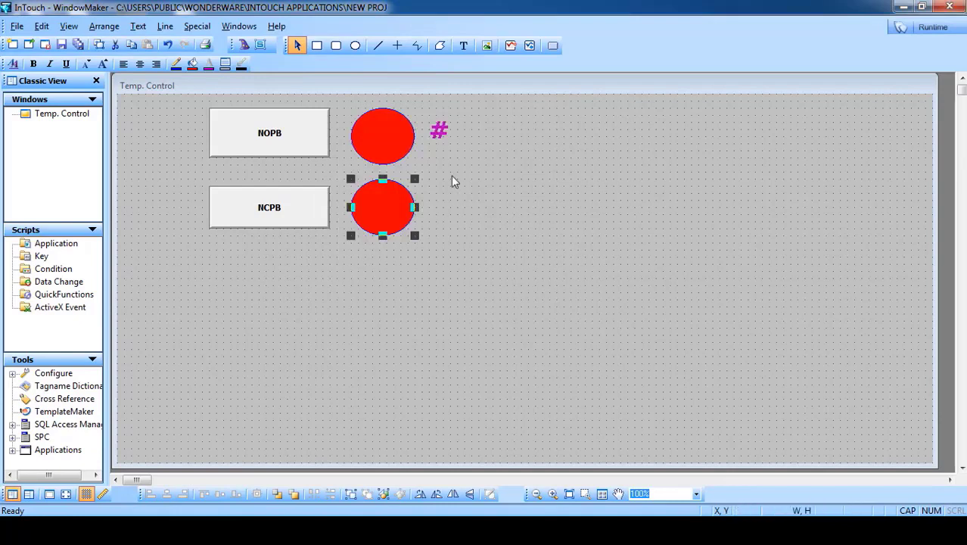
- Duplicate the "#" text and place the copy beside the lower ellipse, directly below the original
click(439, 129)
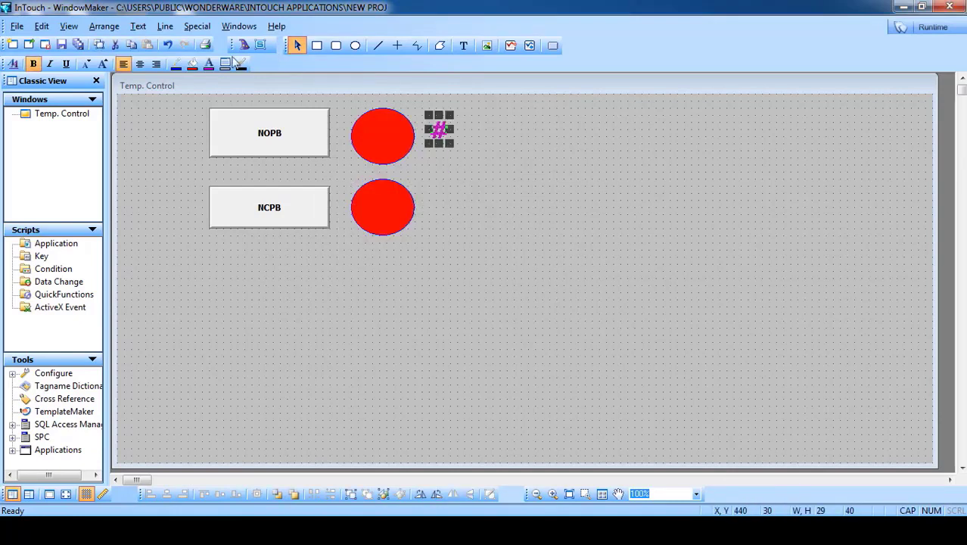
click(97, 43)
key(Left)
key(Left)
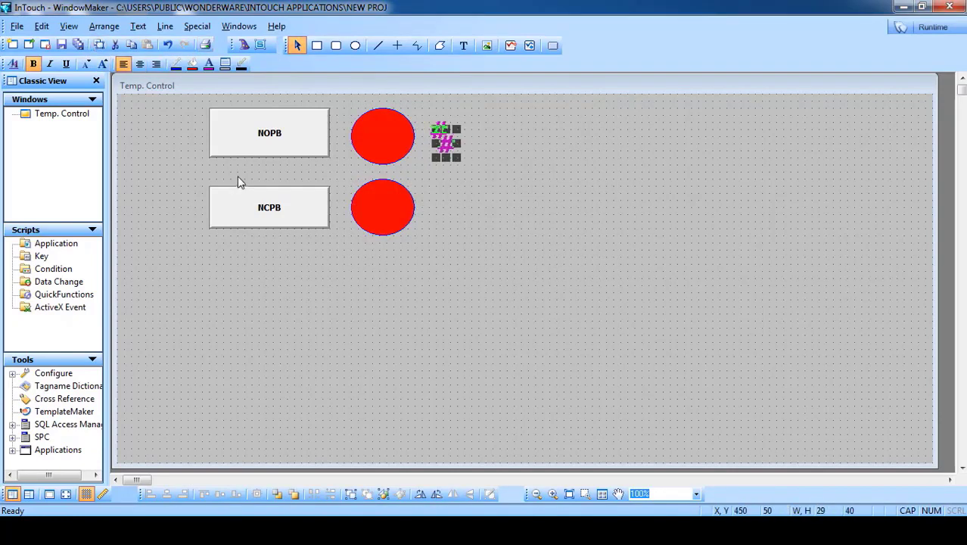
key(Down)
key(Down)
key(Down)
key(Down)
key(Down)
key(Down)
key(Down)
key(Down)
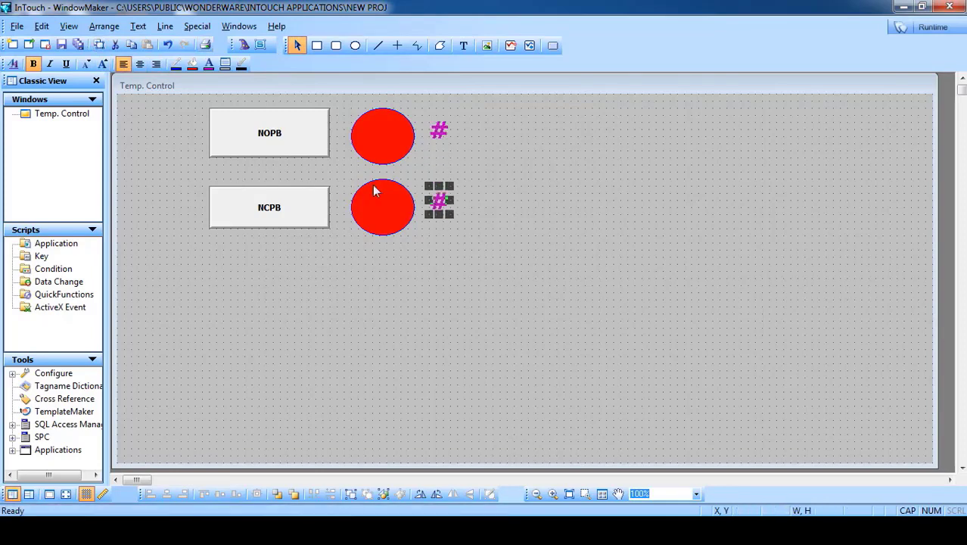
- Set the copied "#" text's discrete value display expression to BTN1, with messages MOTOR_ON and MOTOR_OFF
double_click(441, 195)
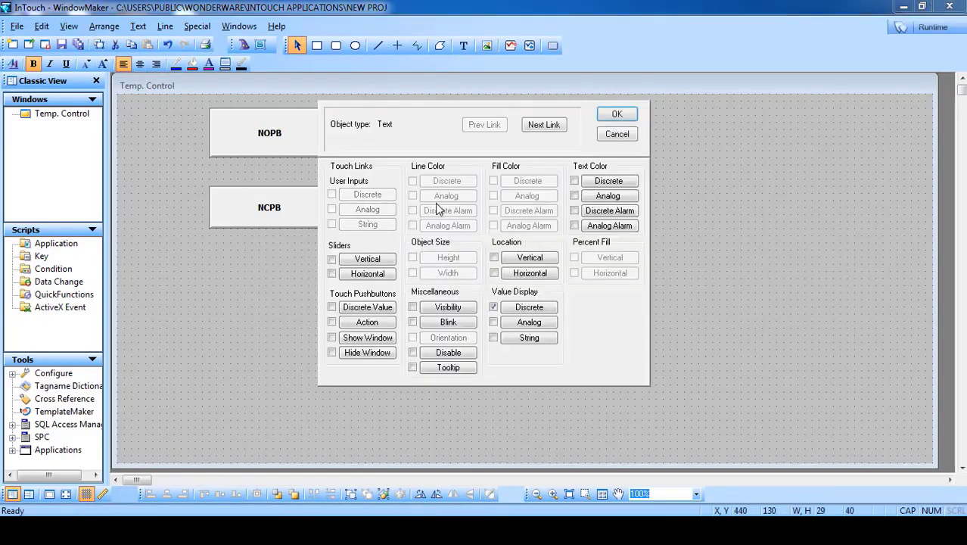
click(494, 307)
click(528, 306)
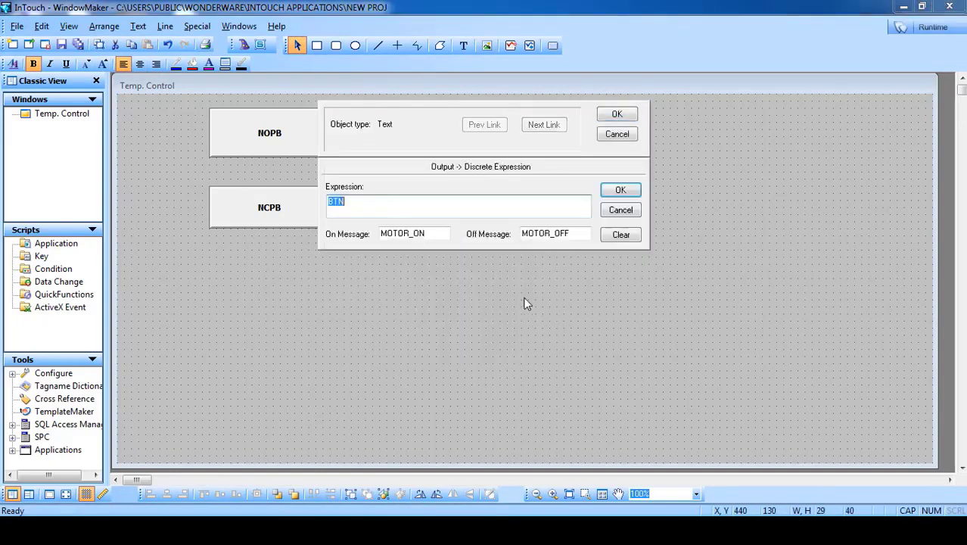
text(BTN)
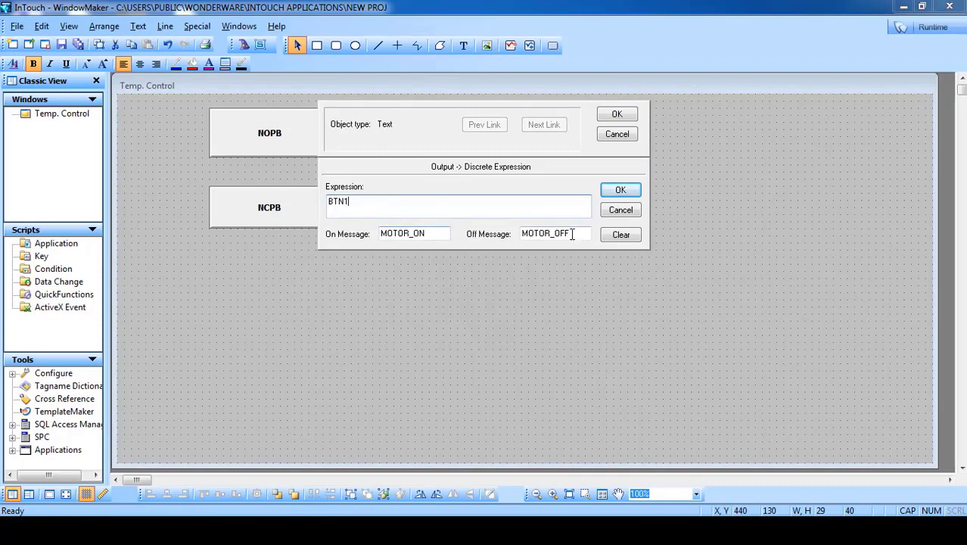
click(615, 117)
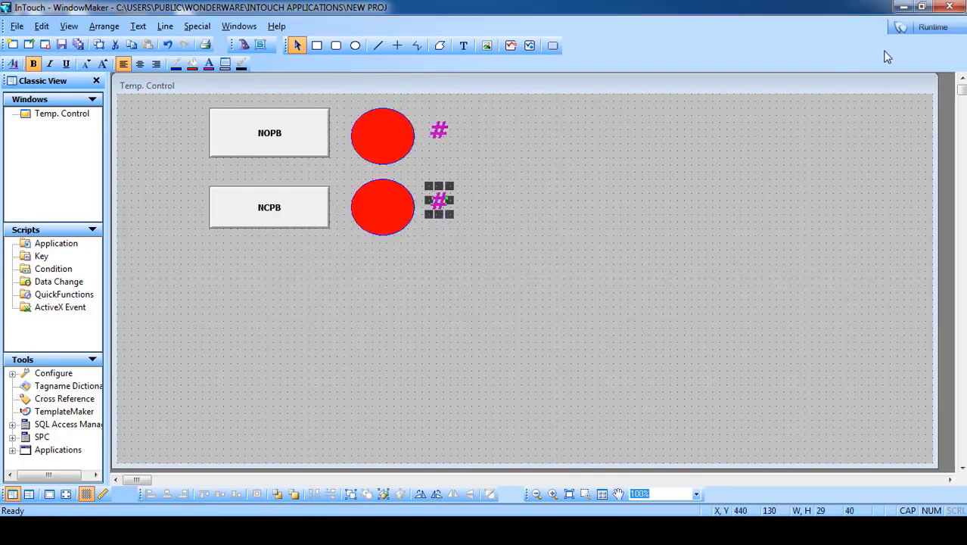
click(424, 205)
drag(425, 205, 424, 221)
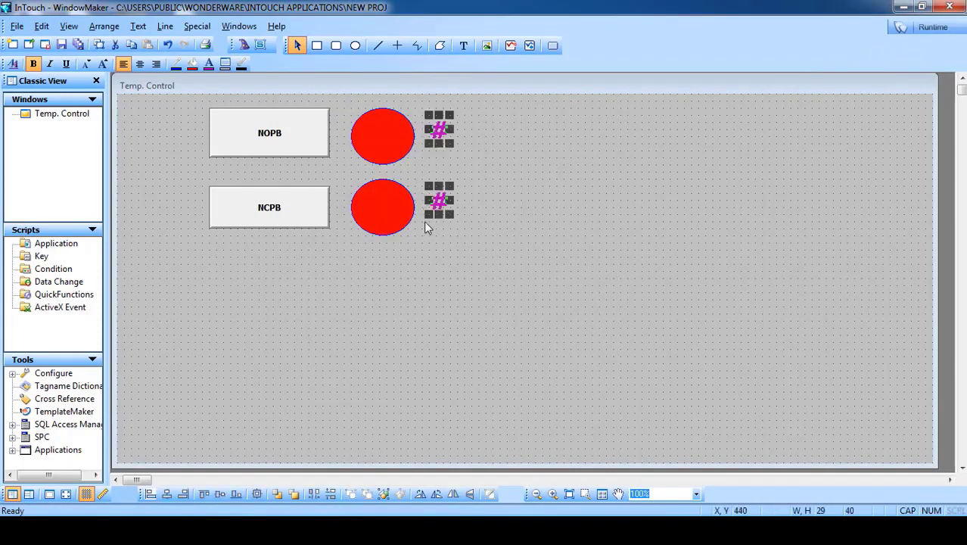
click(602, 183)
- Operate the NOPB and NCPB buttons in the runtime to compare their indicators and motor messages, and return to development mode
click(934, 31)
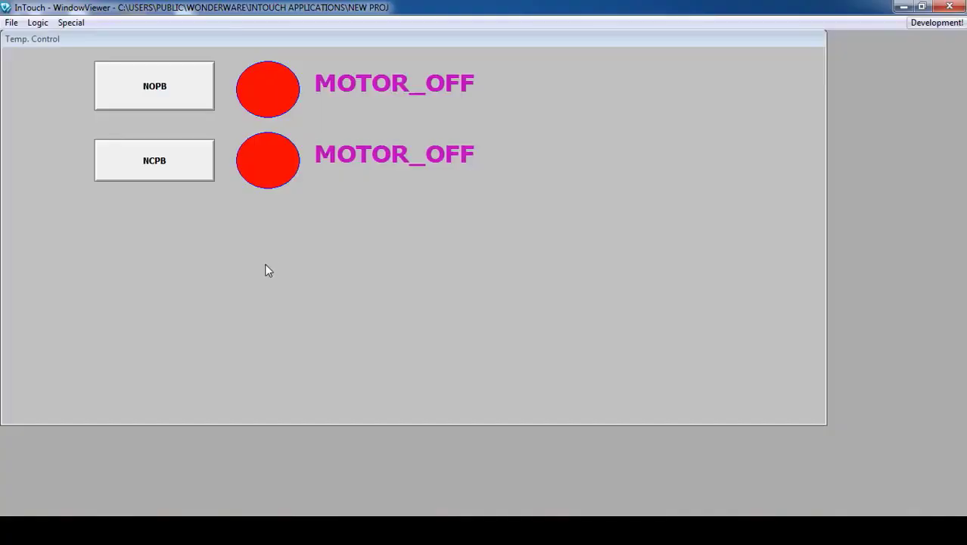
click(169, 143)
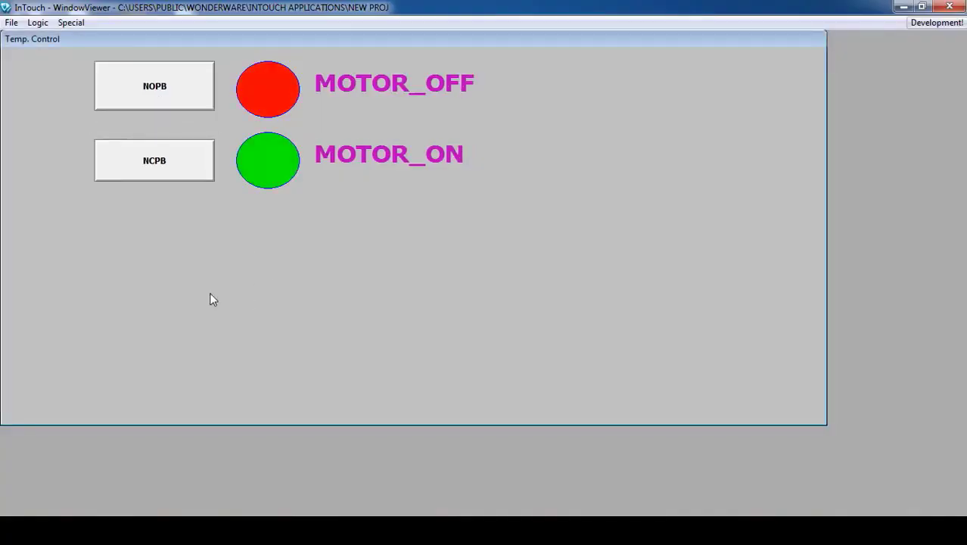
click(152, 104)
click(146, 165)
click(155, 94)
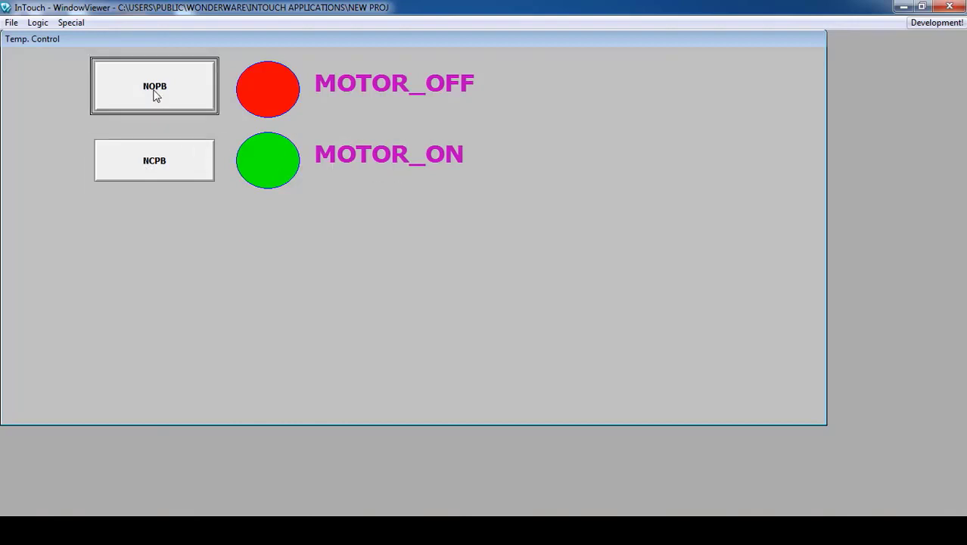
click(155, 95)
click(153, 160)
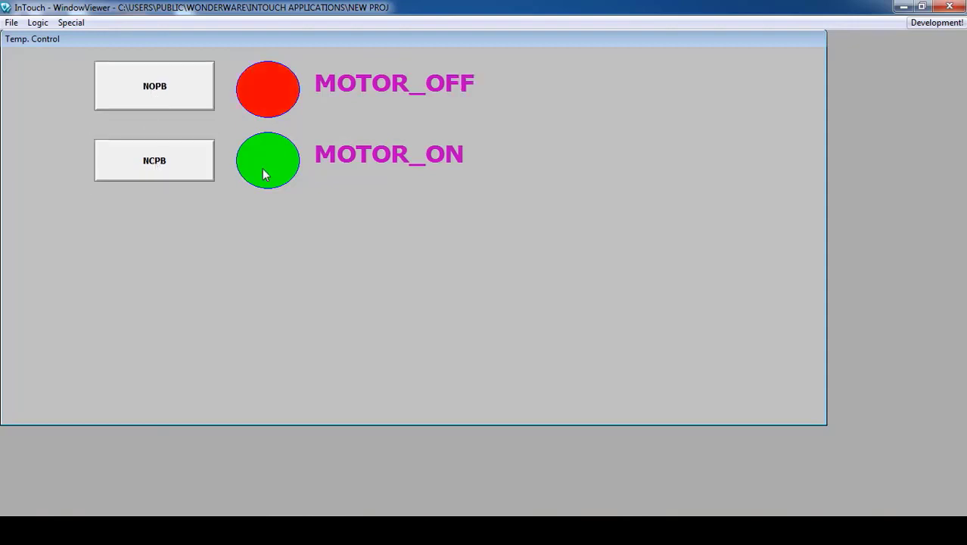
click(147, 174)
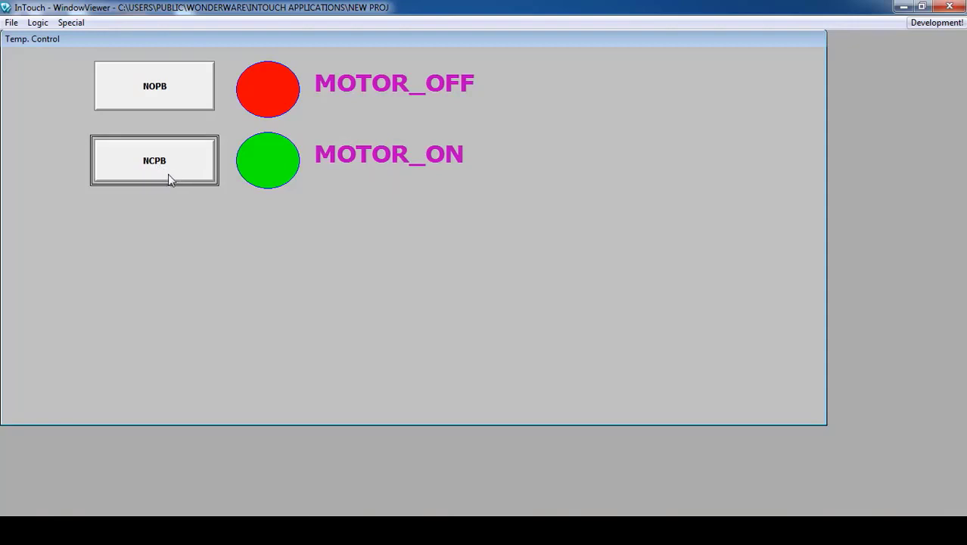
click(157, 166)
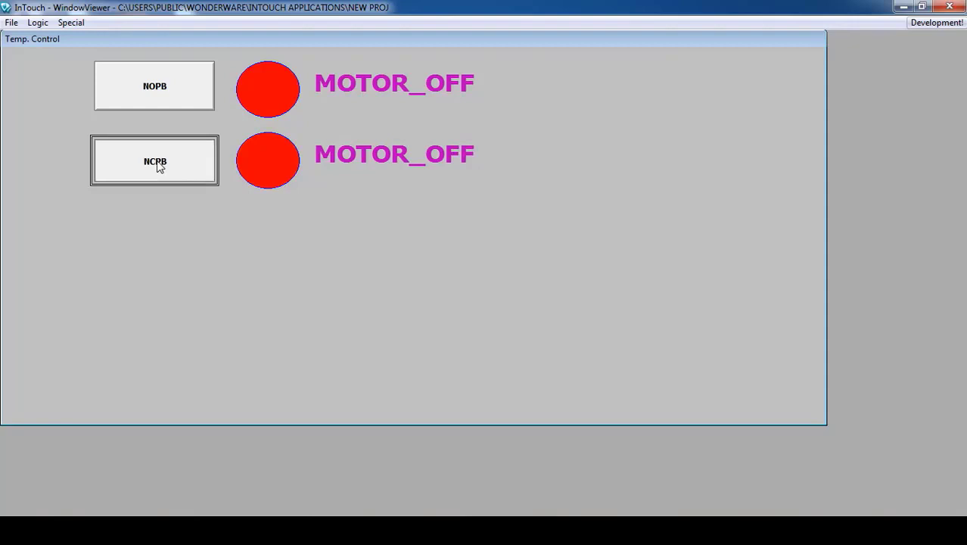
click(159, 167)
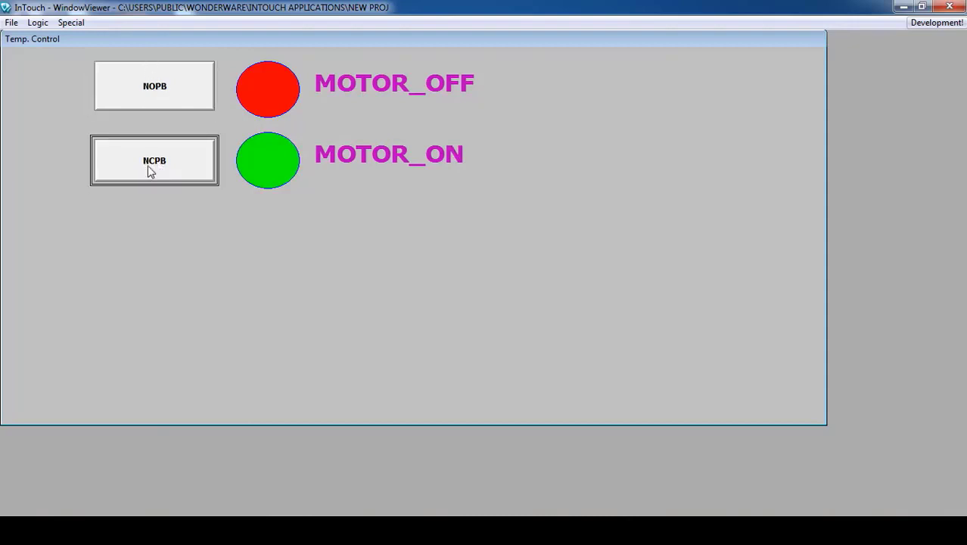
click(935, 23)
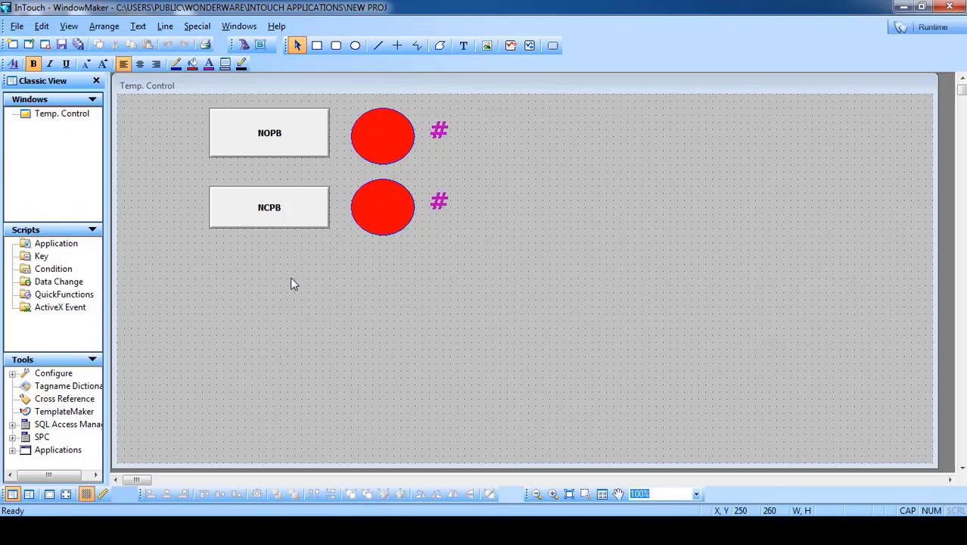
- Draw a third pushbutton about 170 by 50 directly below the NCPB button
click(552, 46)
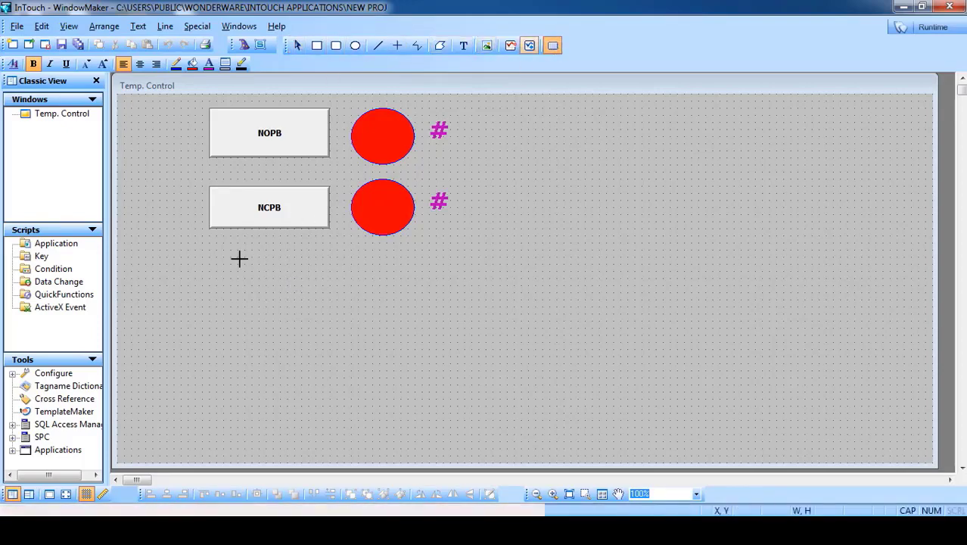
drag(330, 250, 209, 285)
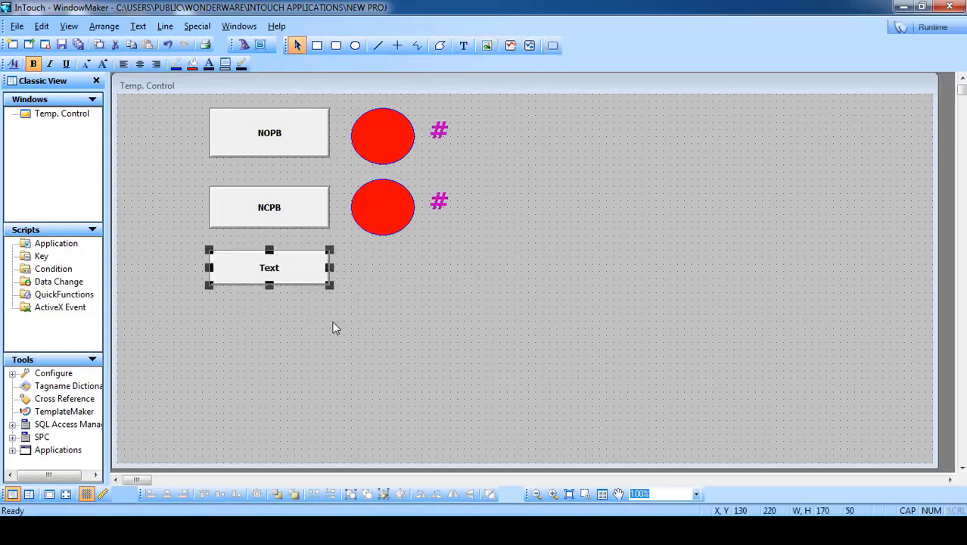
- Relabel the third pushbutton TOGGLE and increase its height to about 60
key(ctrl+l)
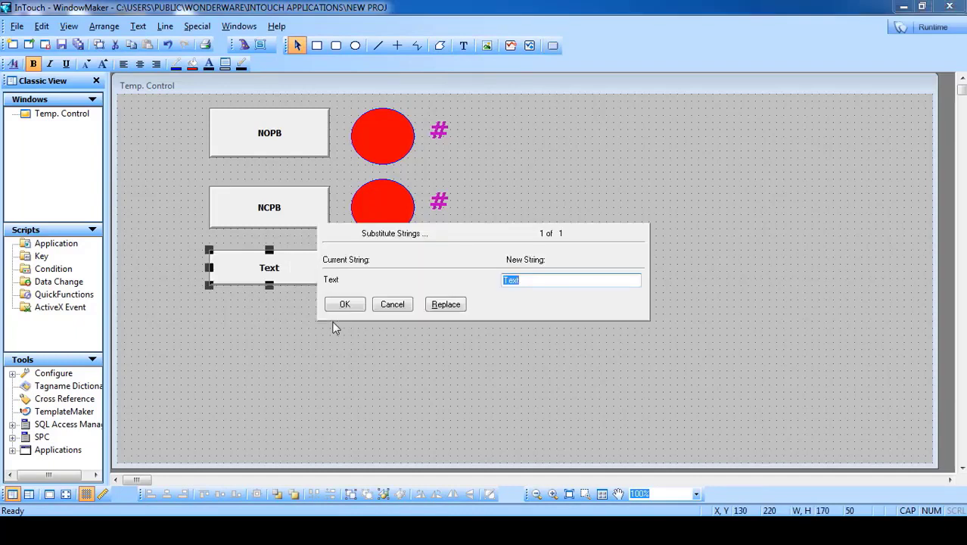
text(TOGGLE)
click(344, 305)
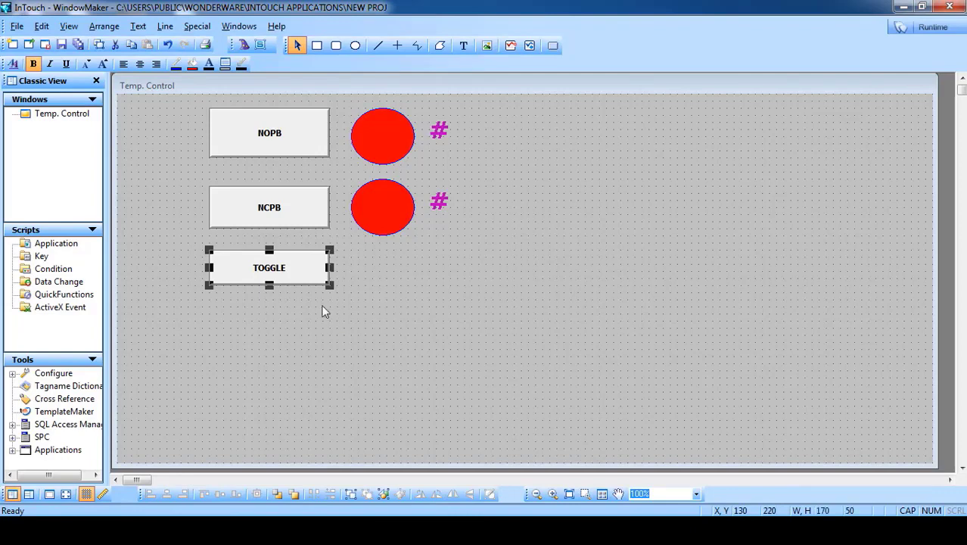
drag(270, 288, 270, 294)
click(313, 313)
click(286, 277)
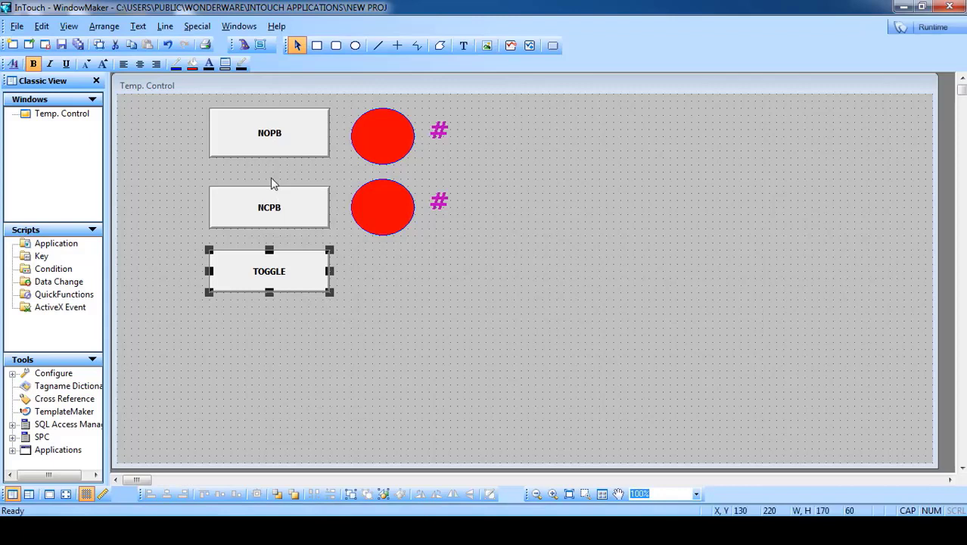
click(417, 265)
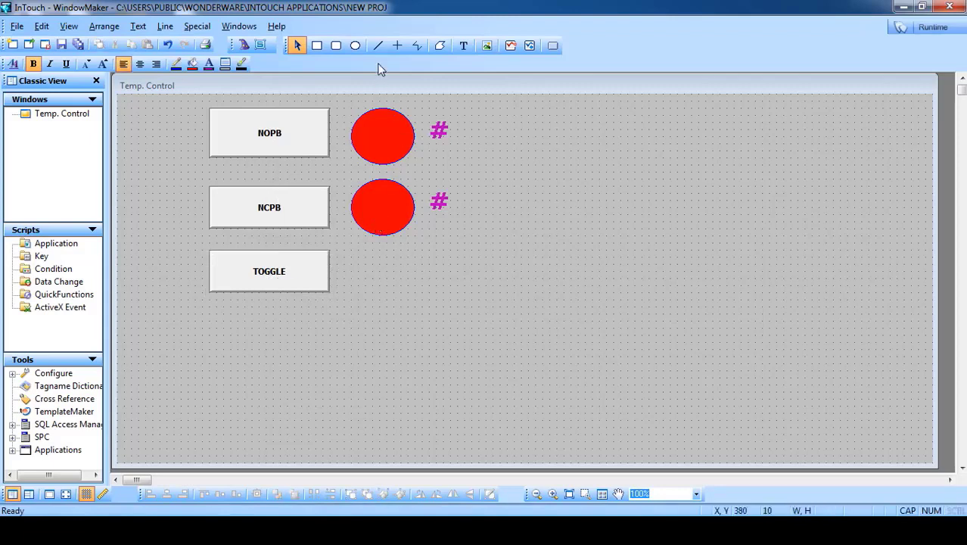
- Draw a third indicator ellipse about 90 by 80 beside the TOGGLE button, directly below the other two
click(356, 46)
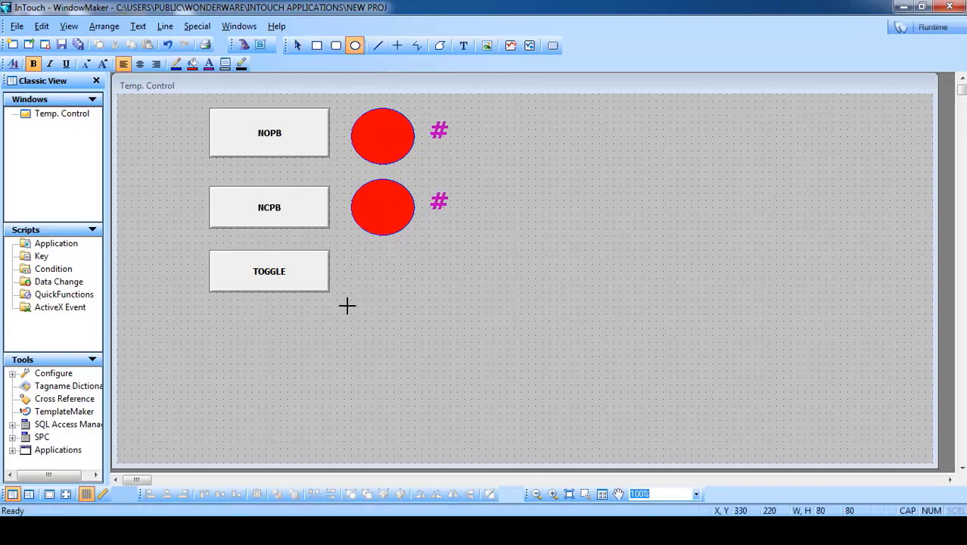
drag(346, 303, 409, 247)
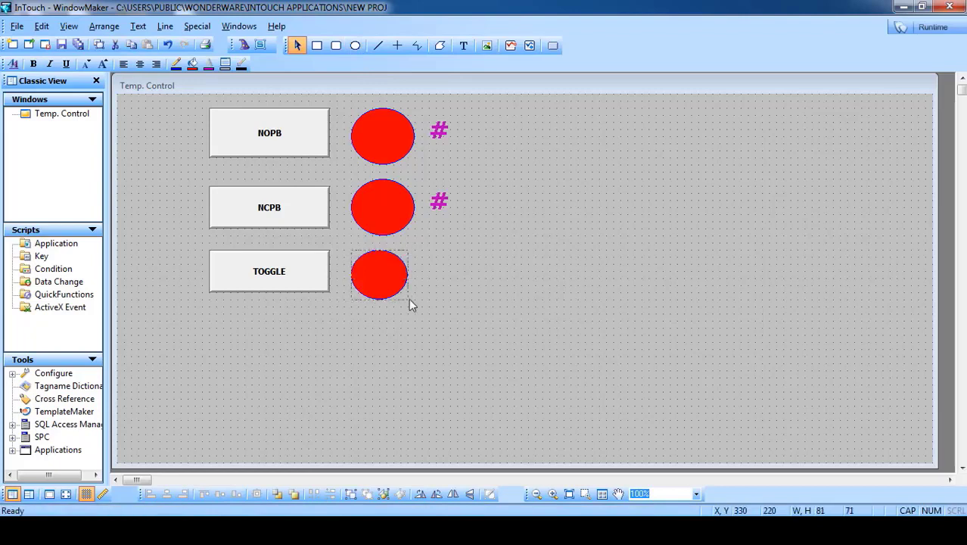
drag(419, 310, 420, 312)
click(416, 345)
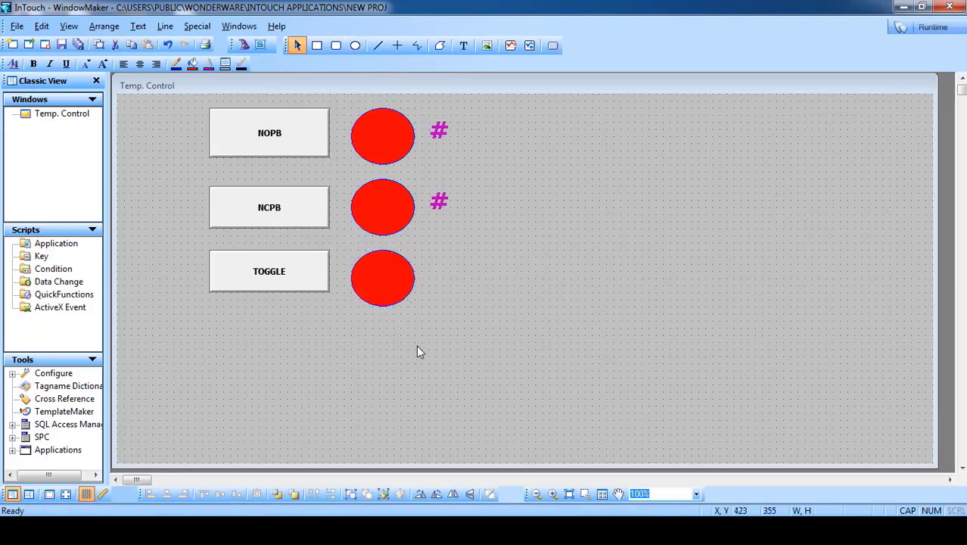
- Duplicate the "#" text of the NCPB row and place the copy beside the third ellipse
click(444, 203)
drag(444, 203, 442, 277)
click(515, 321)
- Link the TOGGLE button to a new Memory Discrete tag BTN2 with the Toggle action, and move the button slightly down
double_click(253, 271)
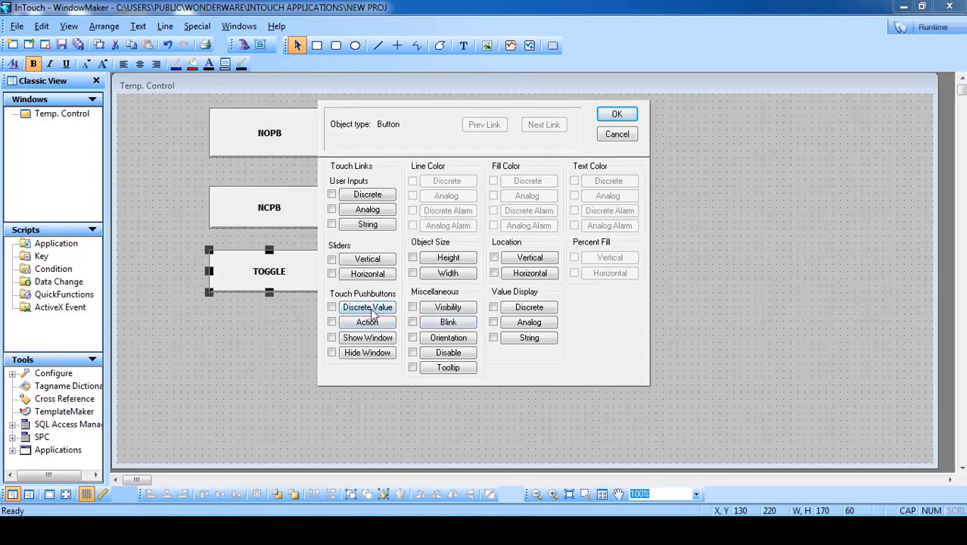
click(373, 307)
click(417, 187)
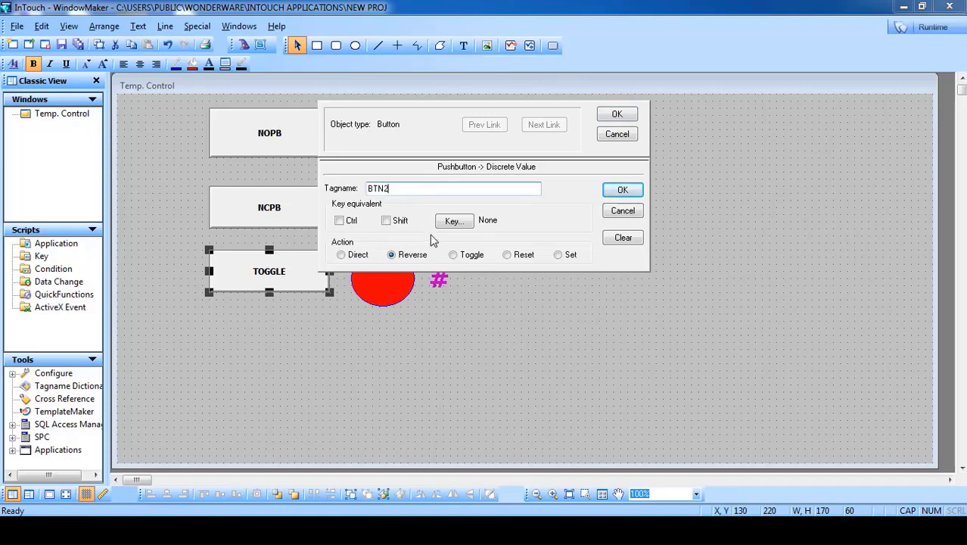
click(468, 257)
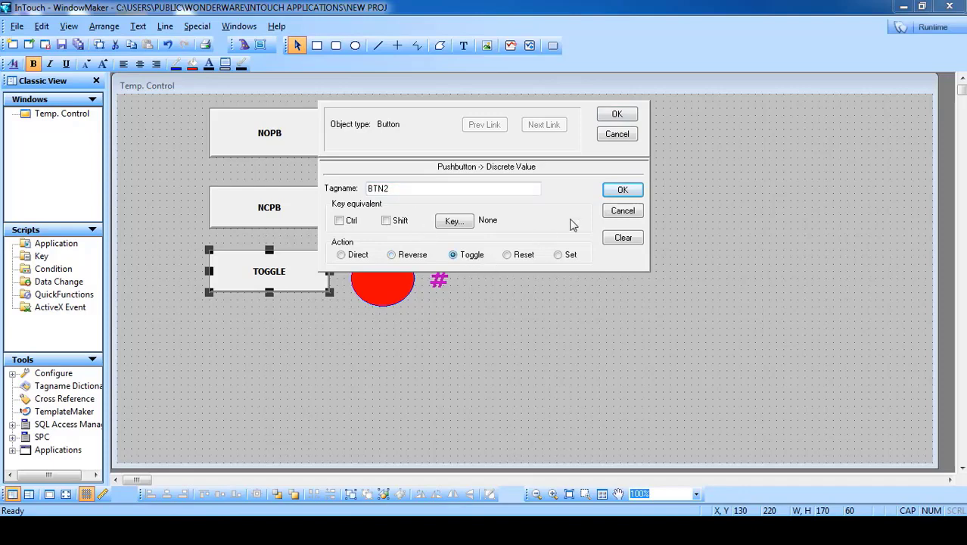
click(620, 190)
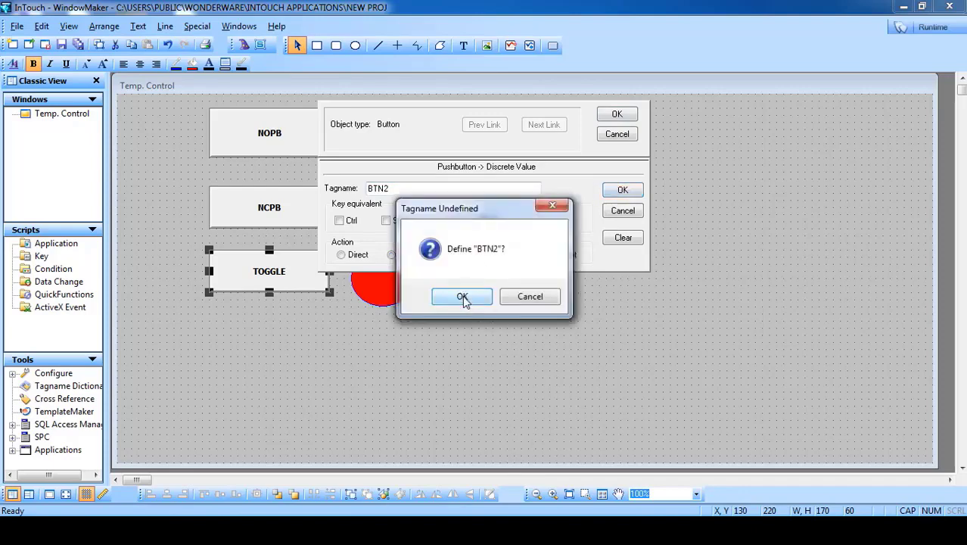
click(462, 296)
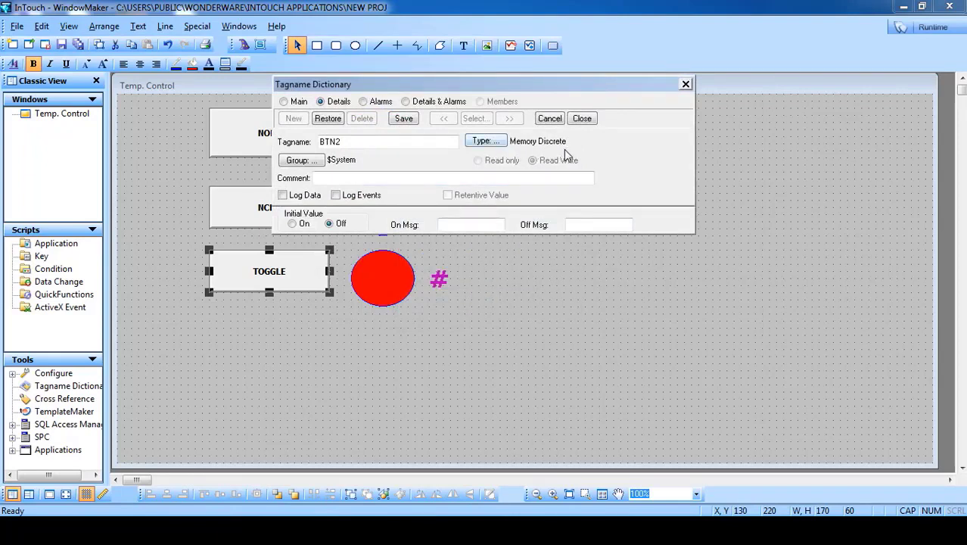
click(402, 121)
click(581, 119)
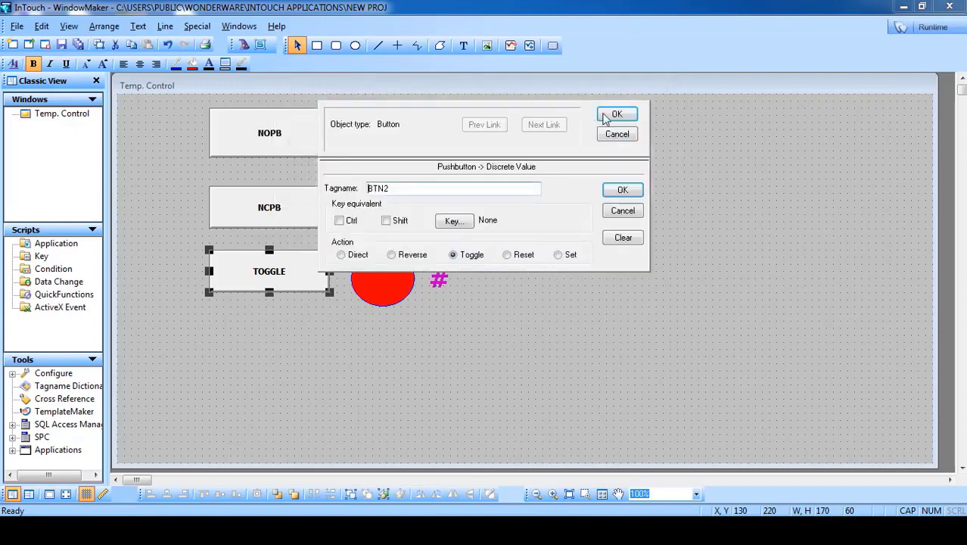
click(611, 116)
click(499, 298)
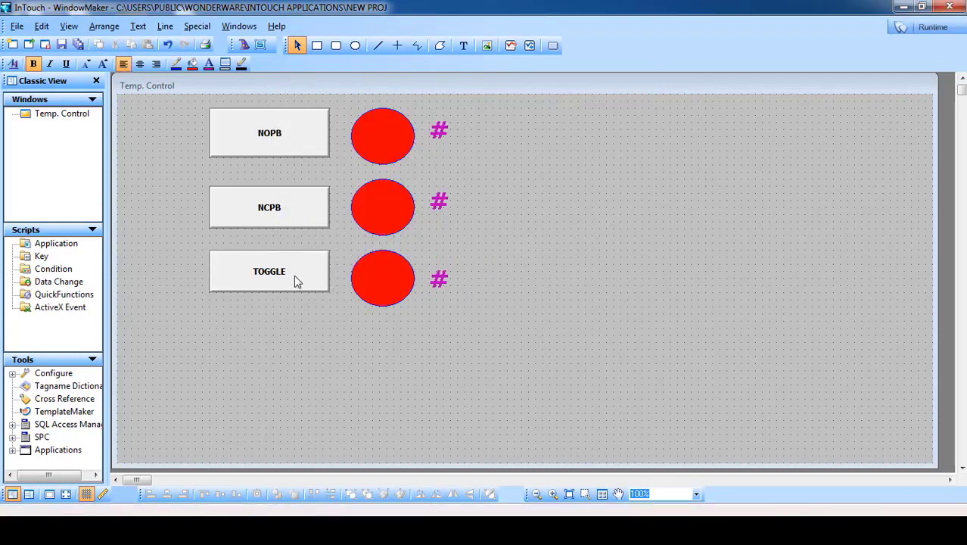
click(293, 271)
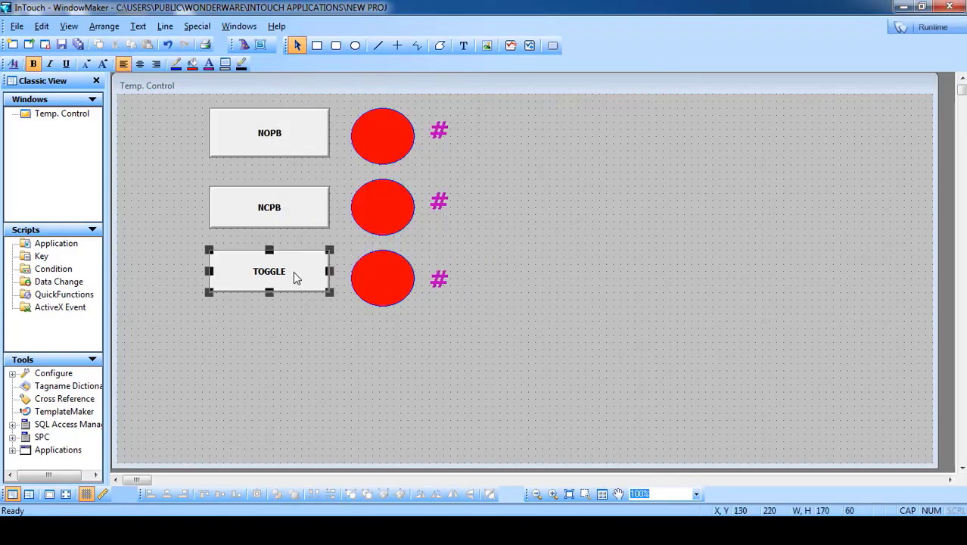
- Set the third ellipse's discrete fill color expression to BTN2, with green for on and red for off
double_click(374, 291)
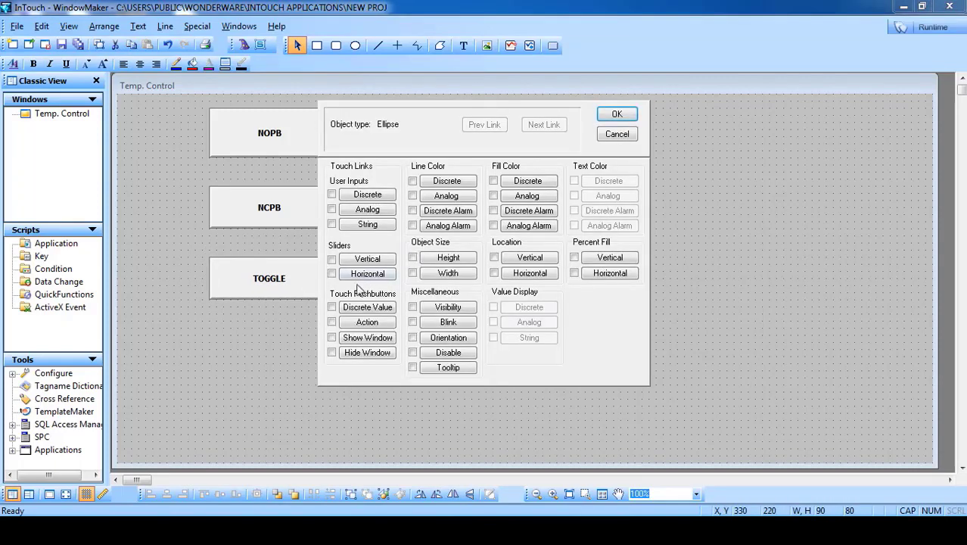
click(526, 183)
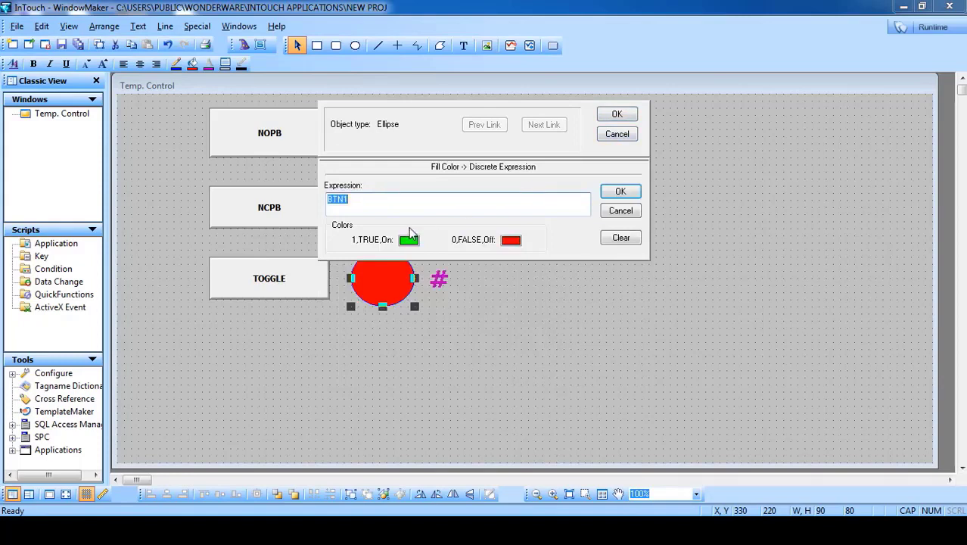
key(Right)
click(617, 115)
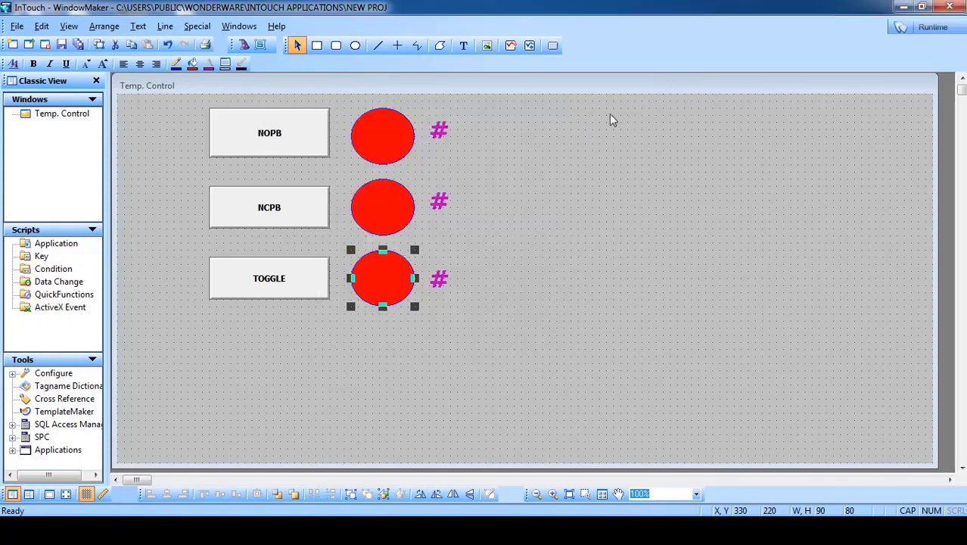
- Set the third "#" text's discrete value display expression to BTN2, with messages MOTOR_ON and MOTOR_OFF
click(441, 282)
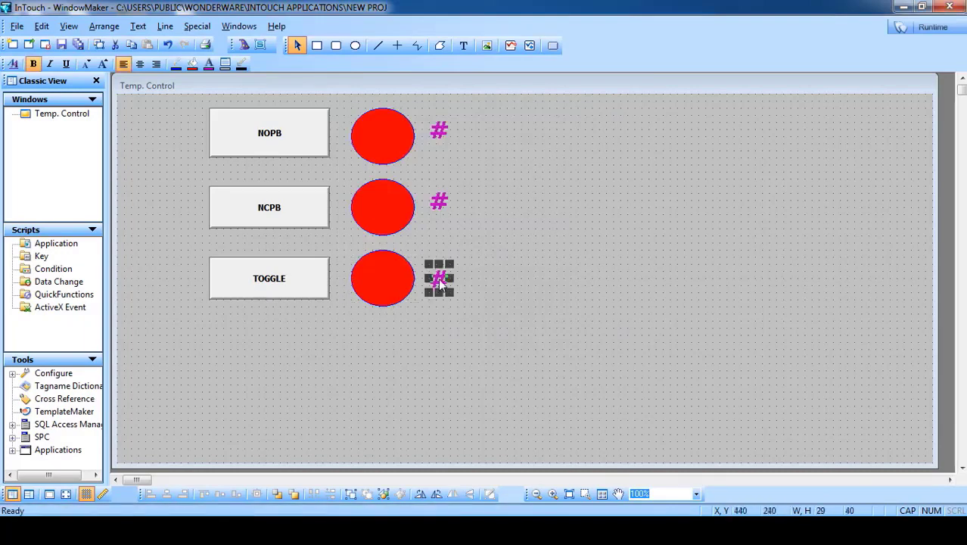
double_click(440, 281)
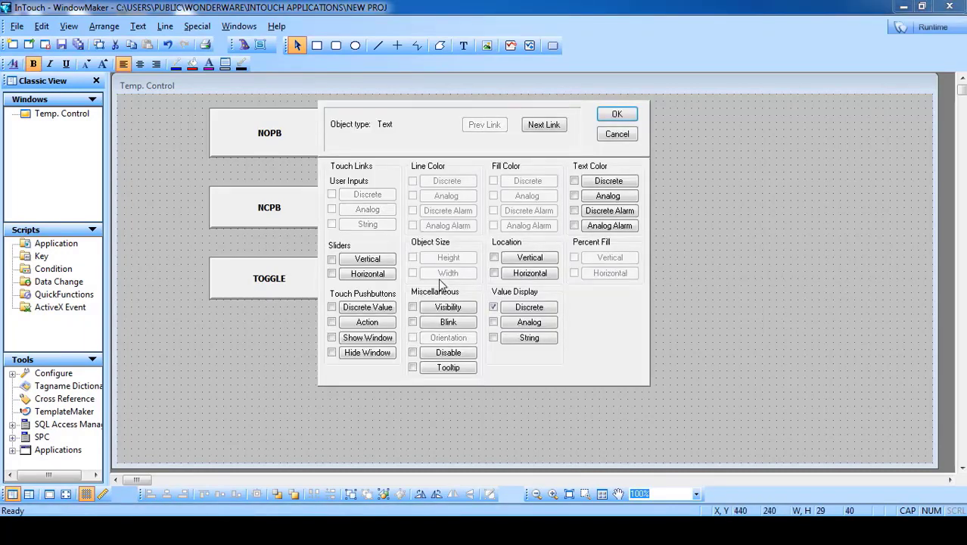
click(529, 306)
click(368, 208)
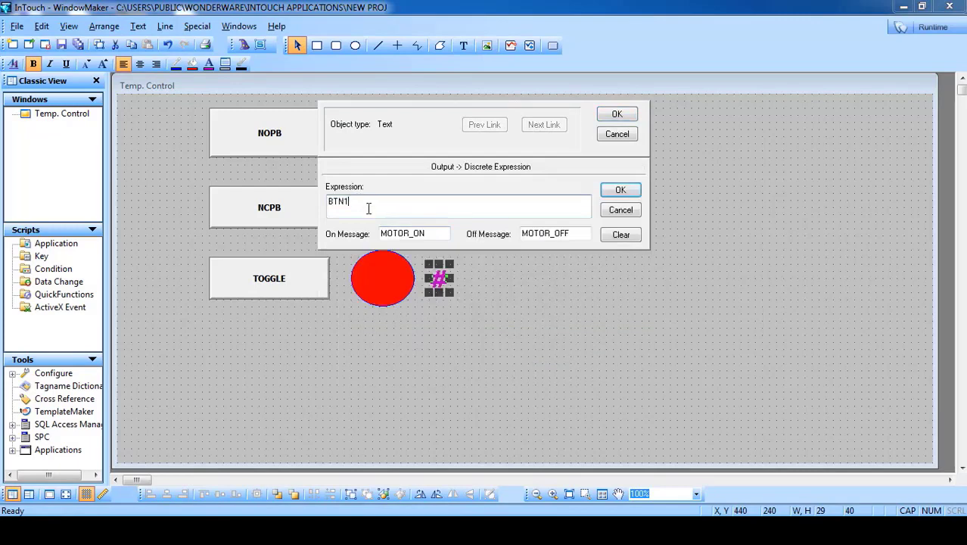
click(428, 235)
click(618, 116)
- Operate the NOPB and TOGGLE buttons in the runtime to compare momentary and toggle behavior, and return to development mode
click(901, 30)
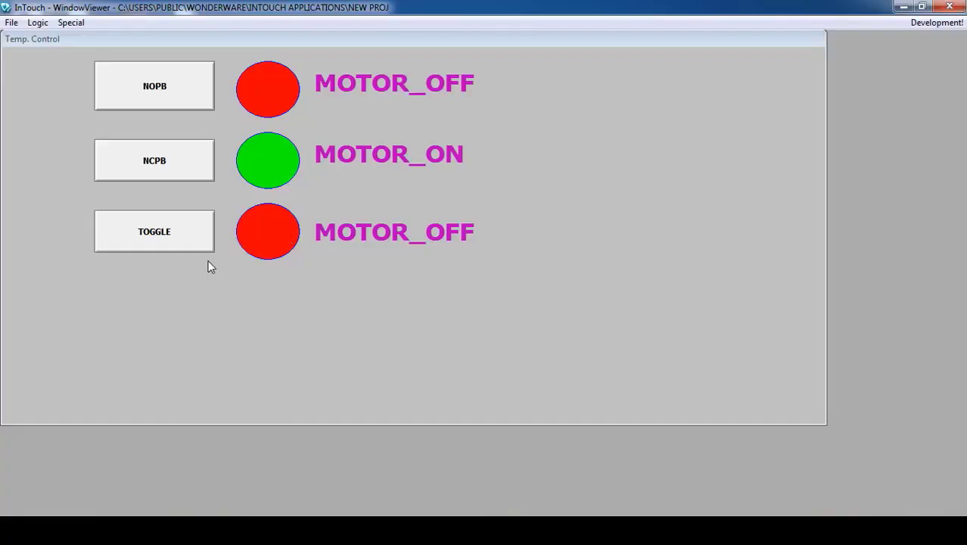
click(154, 89)
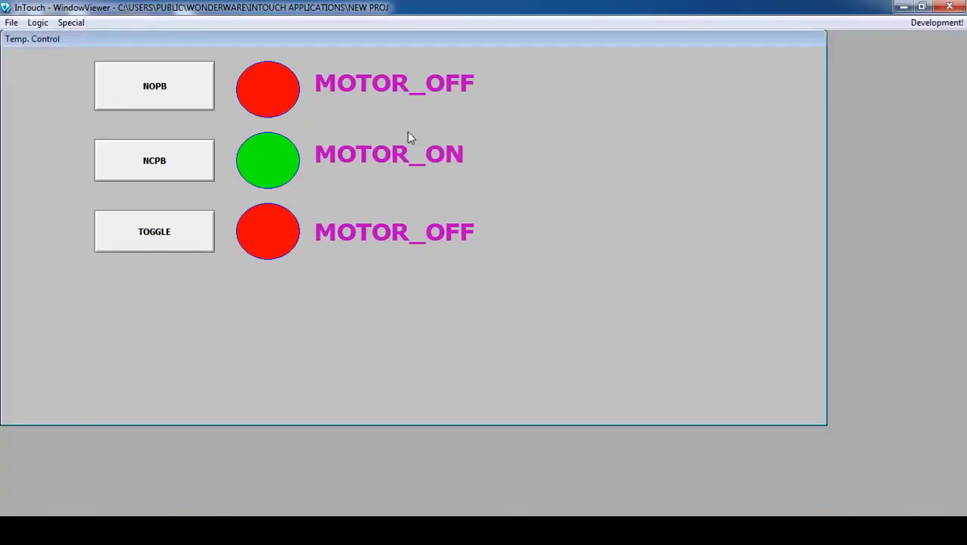
click(194, 81)
click(146, 240)
click(190, 230)
click(162, 219)
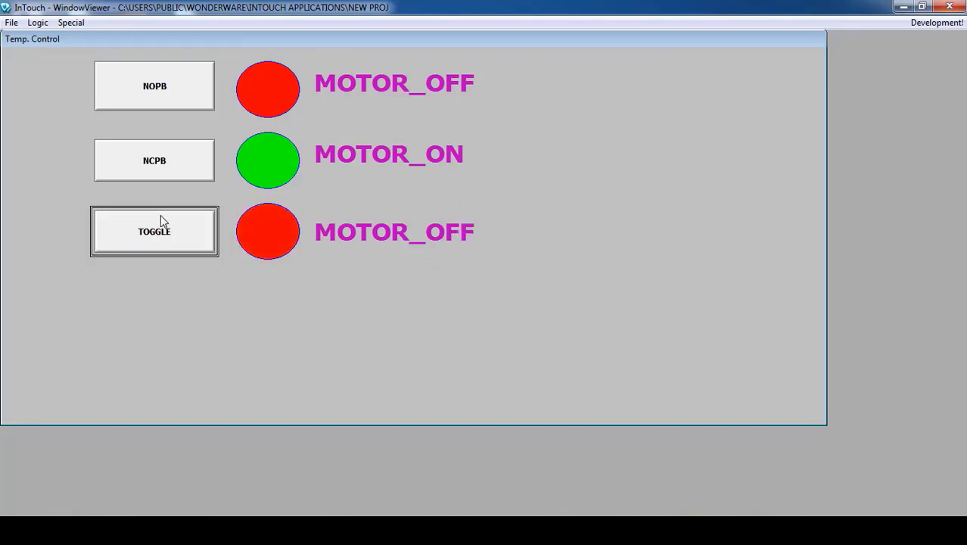
click(155, 244)
click(140, 228)
click(148, 236)
click(147, 242)
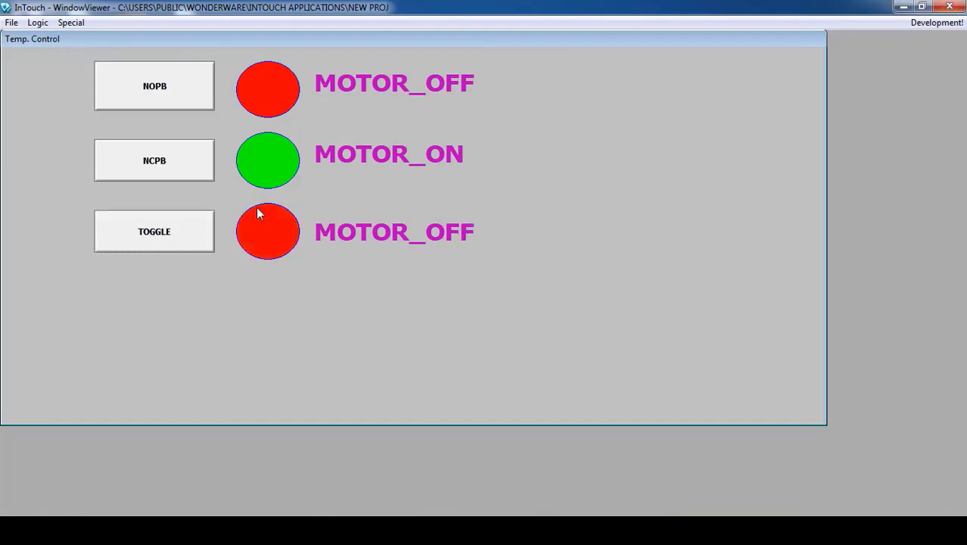
click(917, 23)
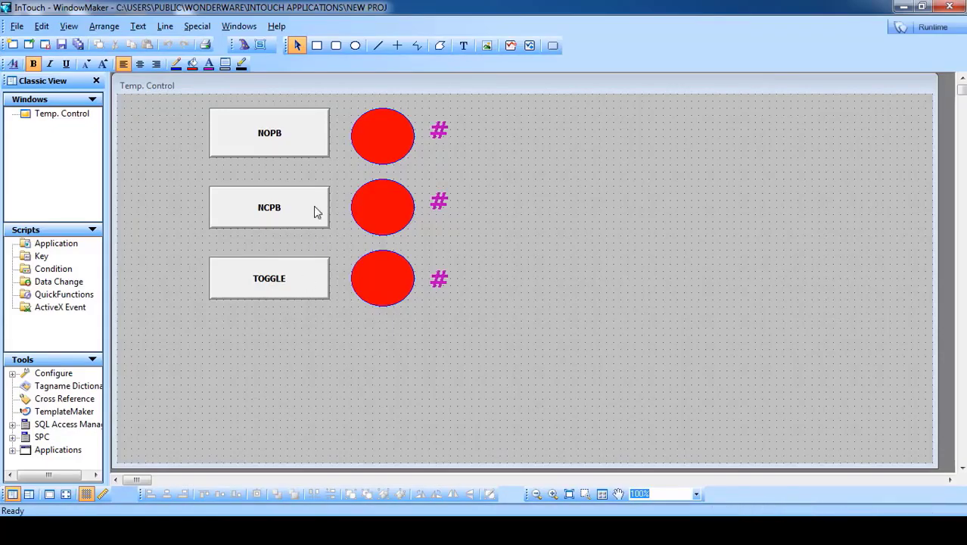
- Draw a pushbutton about 160 by 60 below the TOGGLE button, and place a duplicate of it directly underneath
click(552, 48)
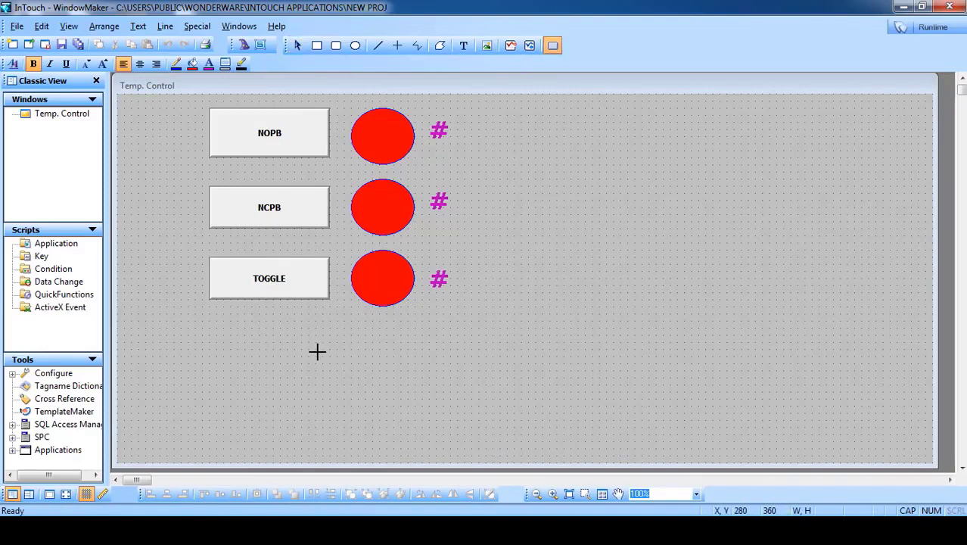
mouse_move(254, 351)
mouse_down()
mouse_move(207, 367)
mouse_move(209, 385)
mouse_up()
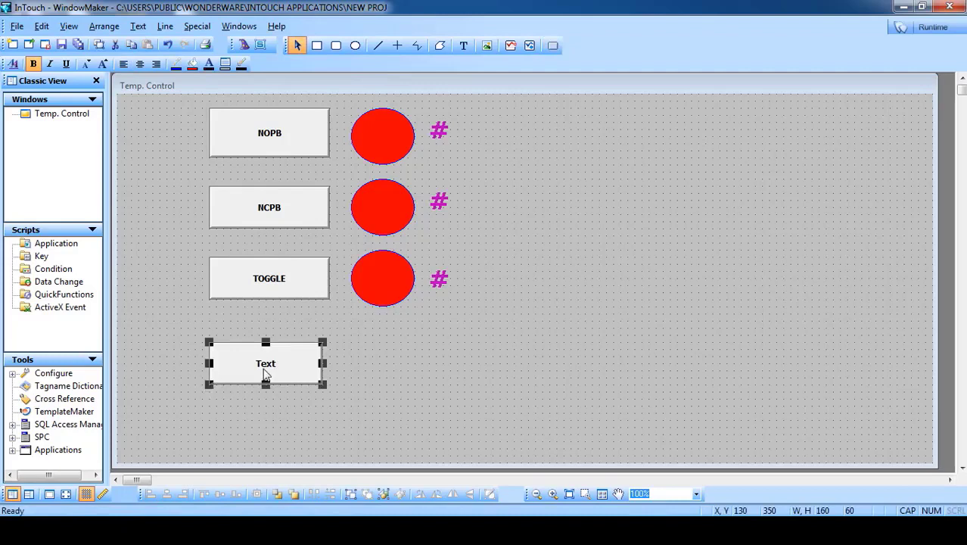
right_click(269, 366)
click(317, 163)
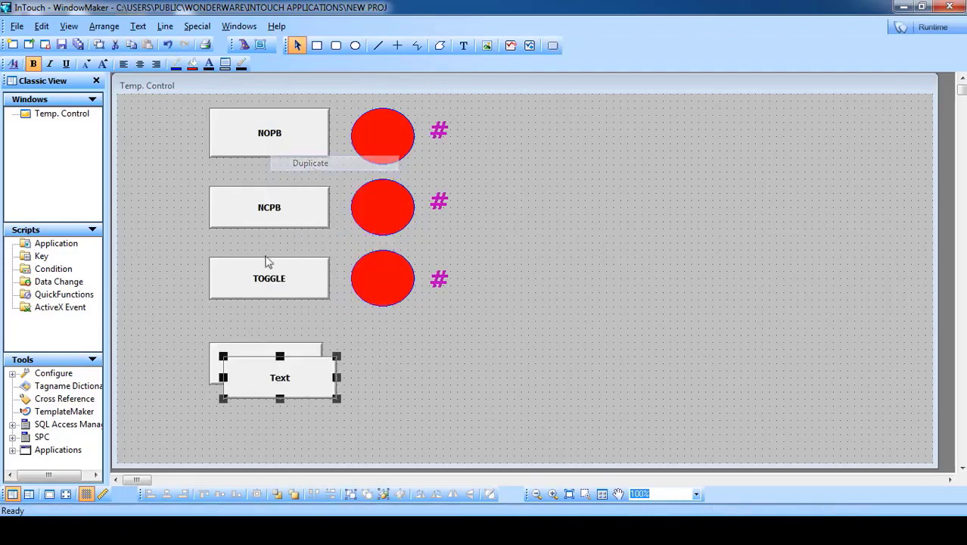
drag(261, 387, 243, 433)
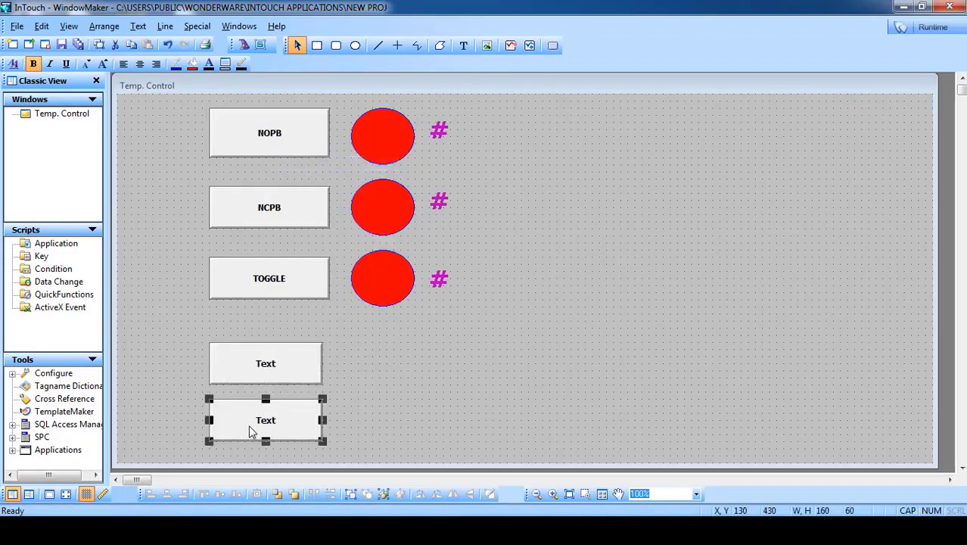
- Draw an indicator ellipse about 90 by 80 beside the two new unlabeled pushbuttons, vertically centered between them
click(393, 278)
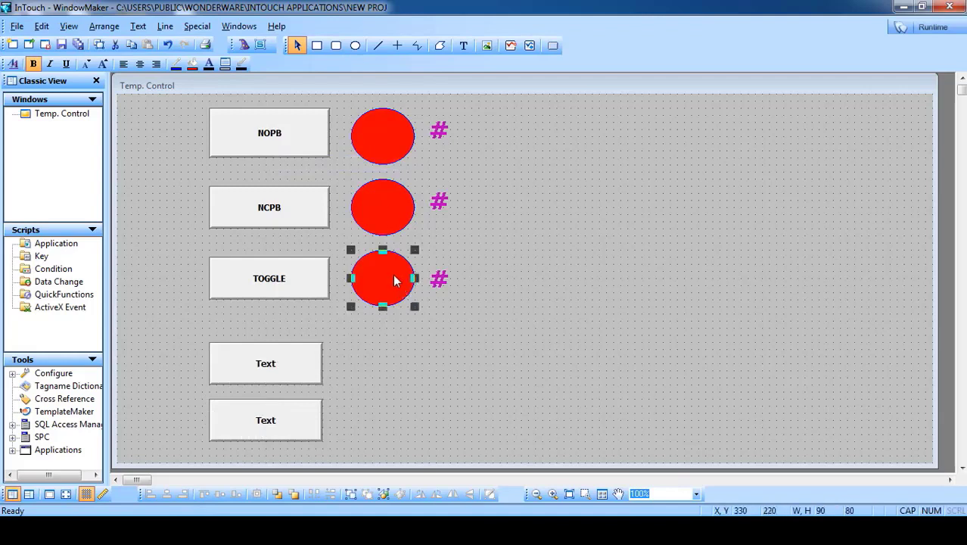
click(355, 45)
click(378, 382)
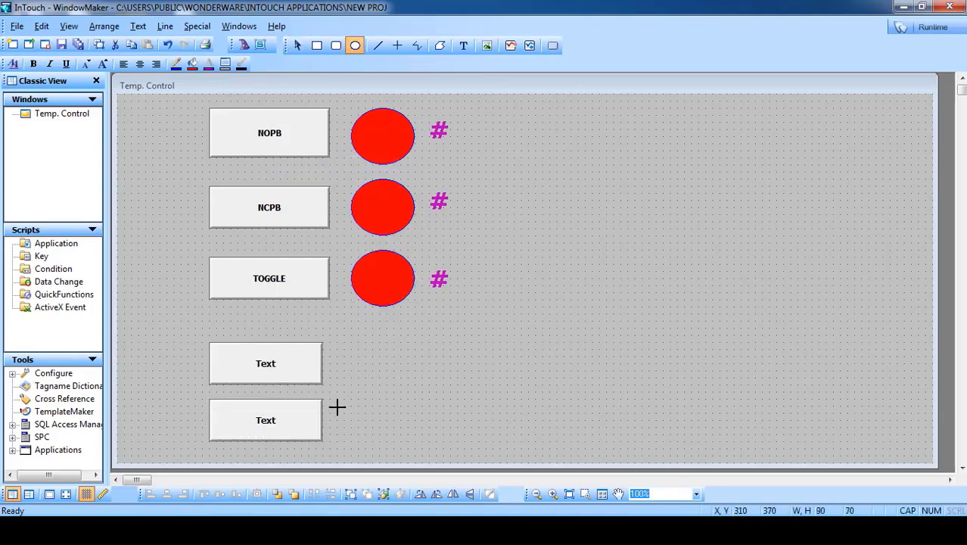
drag(400, 353, 341, 410)
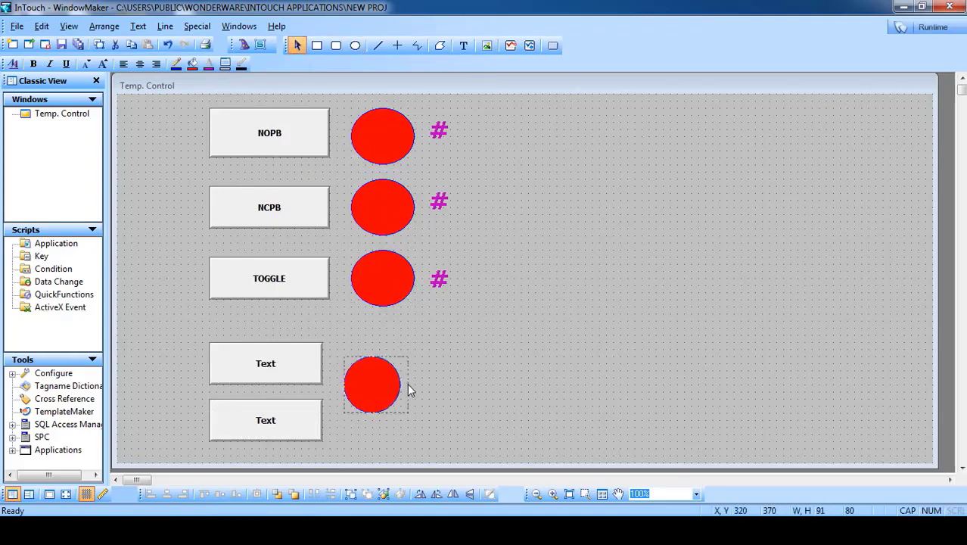
drag(408, 390, 409, 390)
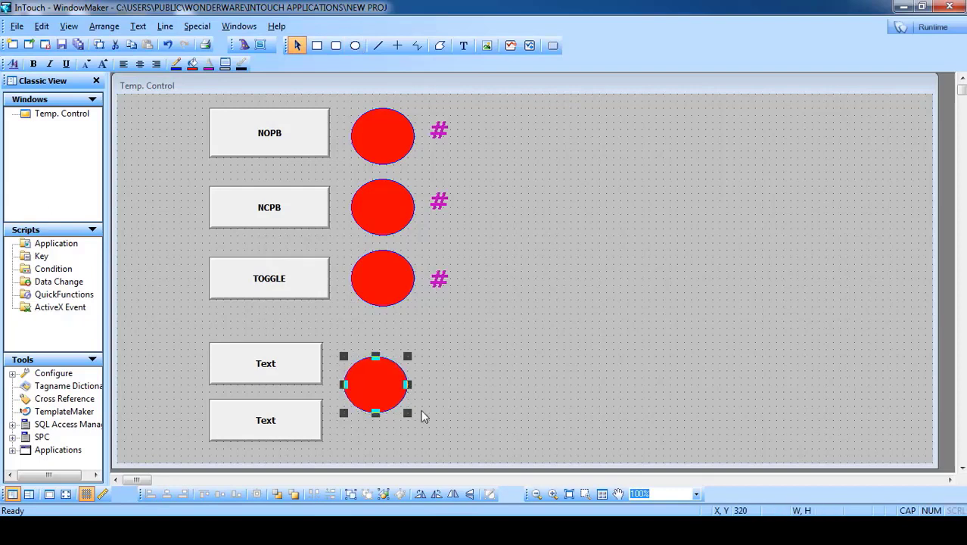
- Duplicate the third "#" text and place the copy beside the indicator ellipse of the two unlabeled pushbuttons
click(443, 280)
click(99, 44)
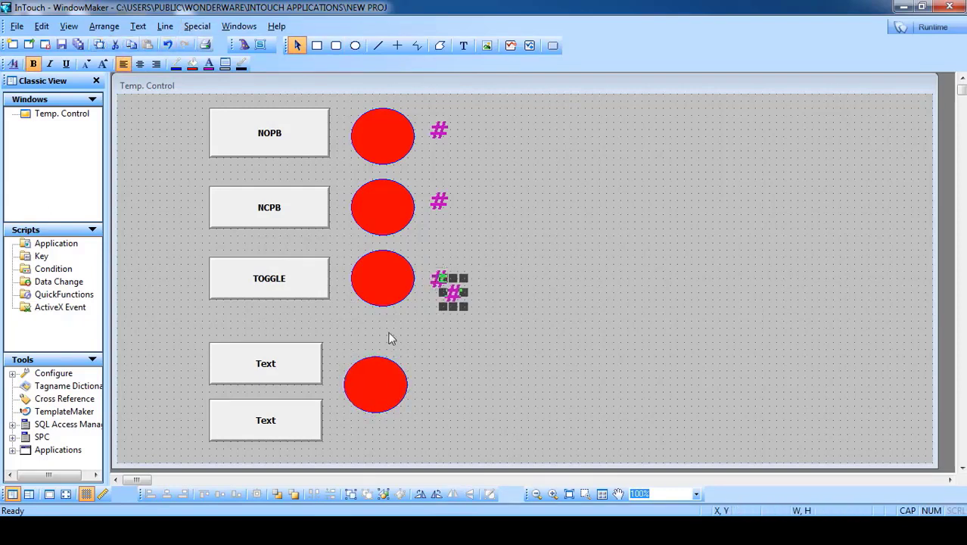
click(451, 320)
drag(440, 369, 435, 381)
click(561, 378)
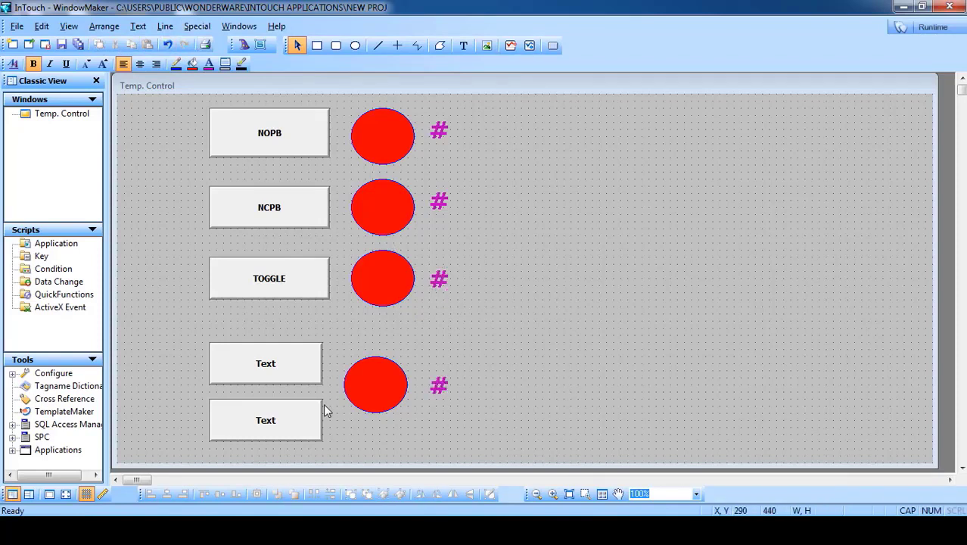
- Label the upper unlabeled pushbutton SET BUTTON and the lower one RESET BUTTON
click(252, 372)
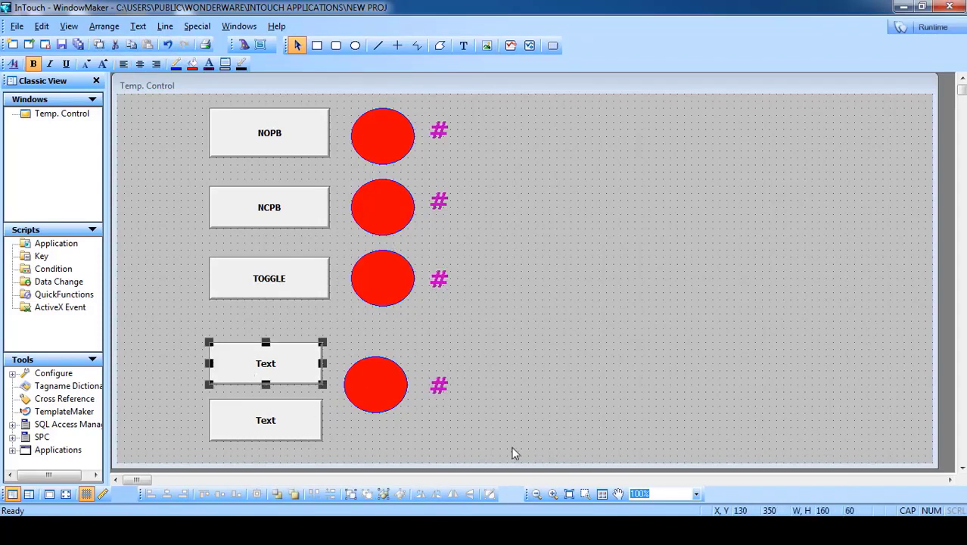
key(ctrl+l)
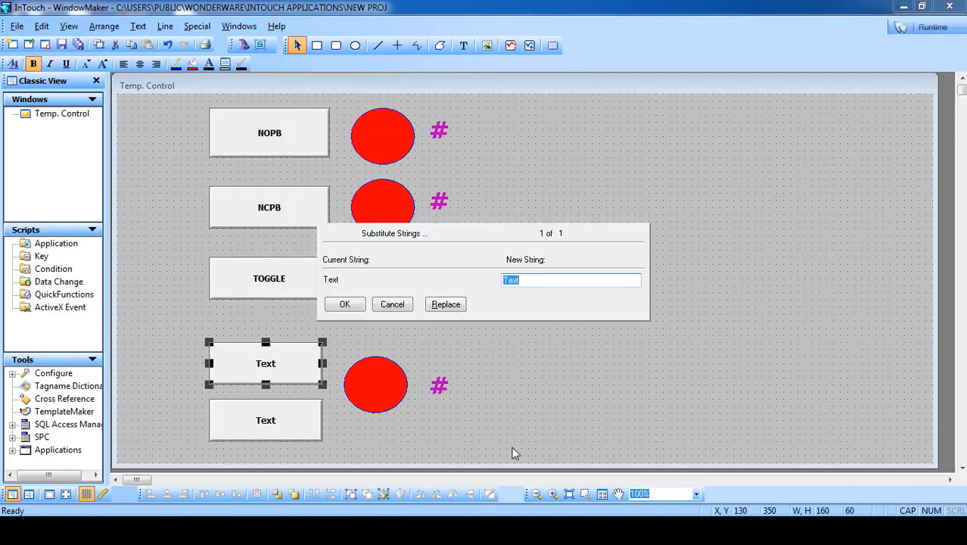
text(SET BUTTON)
click(344, 303)
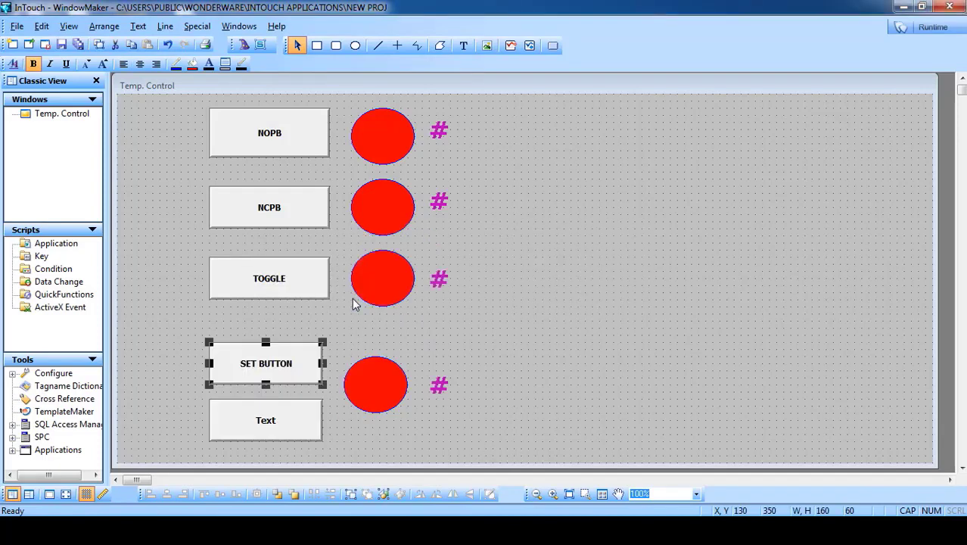
click(257, 425)
key(ctrl+l)
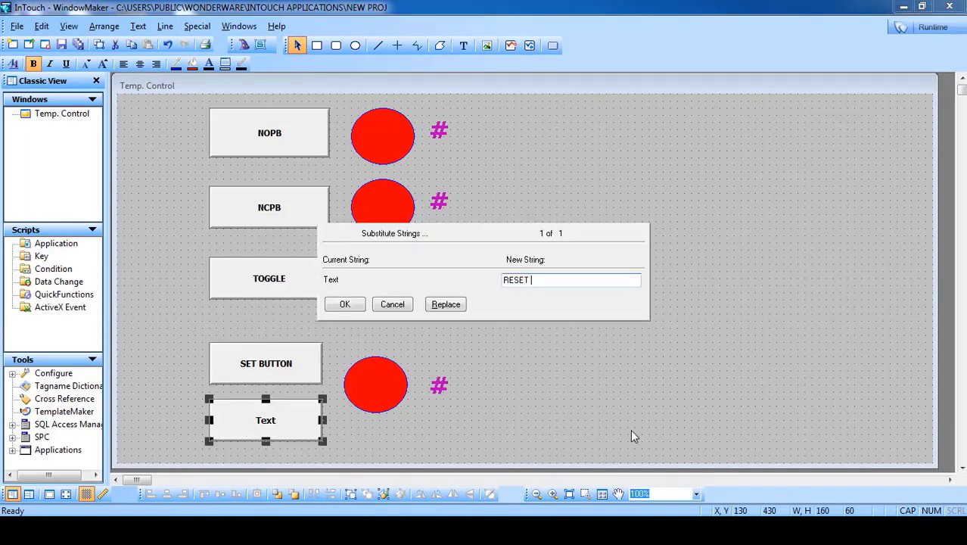
text(RESET BUTTON)
key(Return)
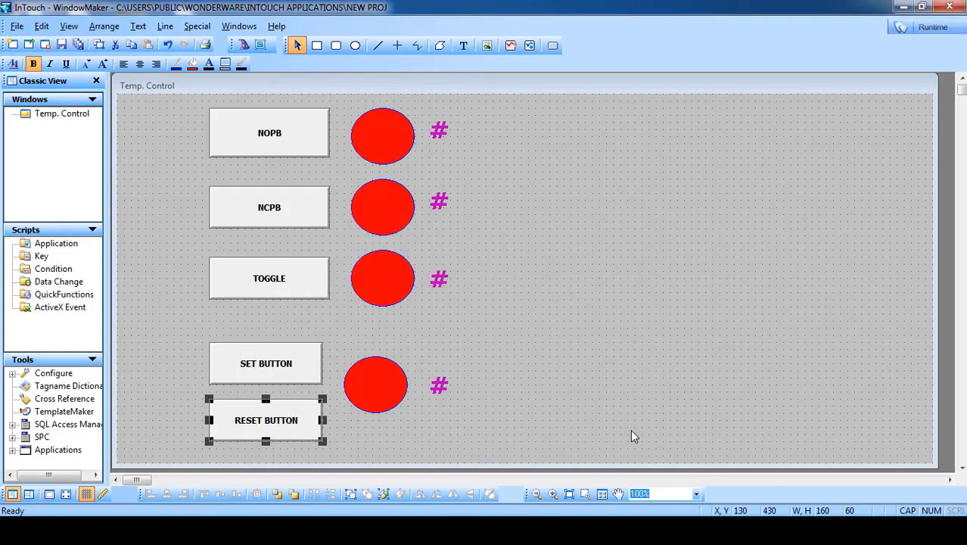
- Give SET BUTTON a discrete value pushbutton link to tag BTN3 with the Set action
double_click(273, 382)
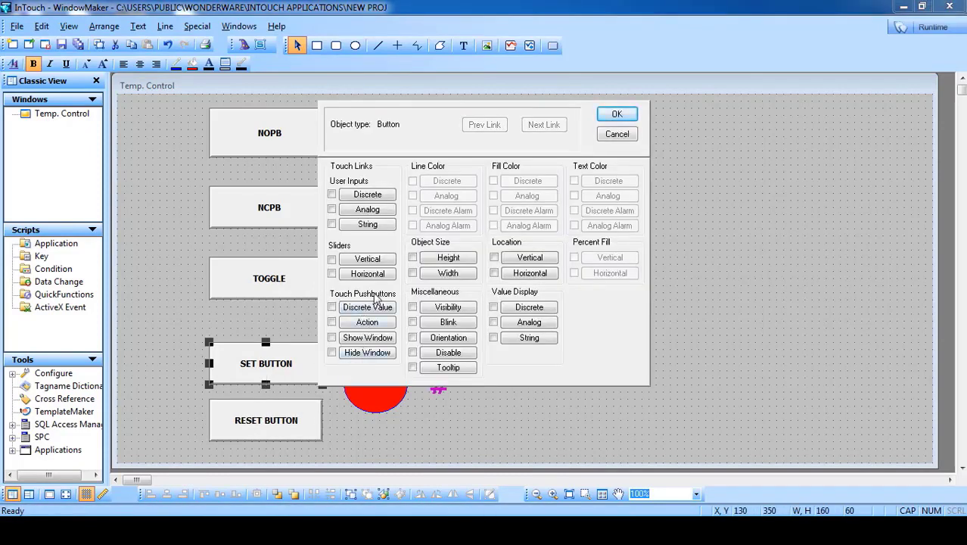
click(378, 312)
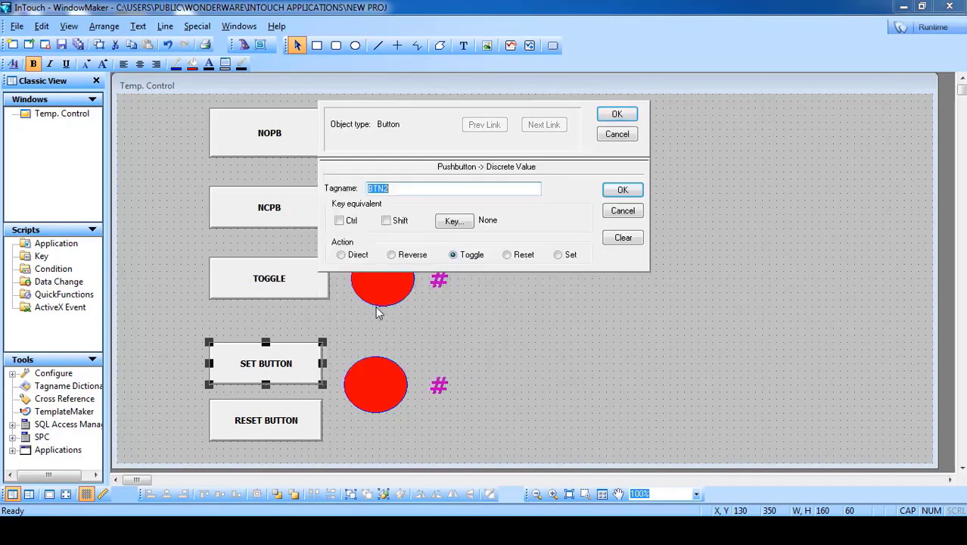
click(411, 190)
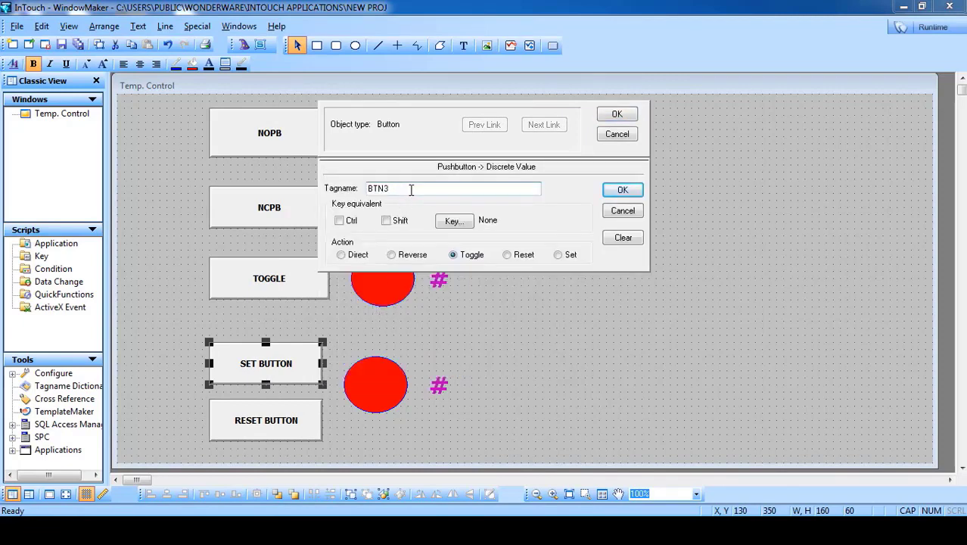
text(3)
click(568, 256)
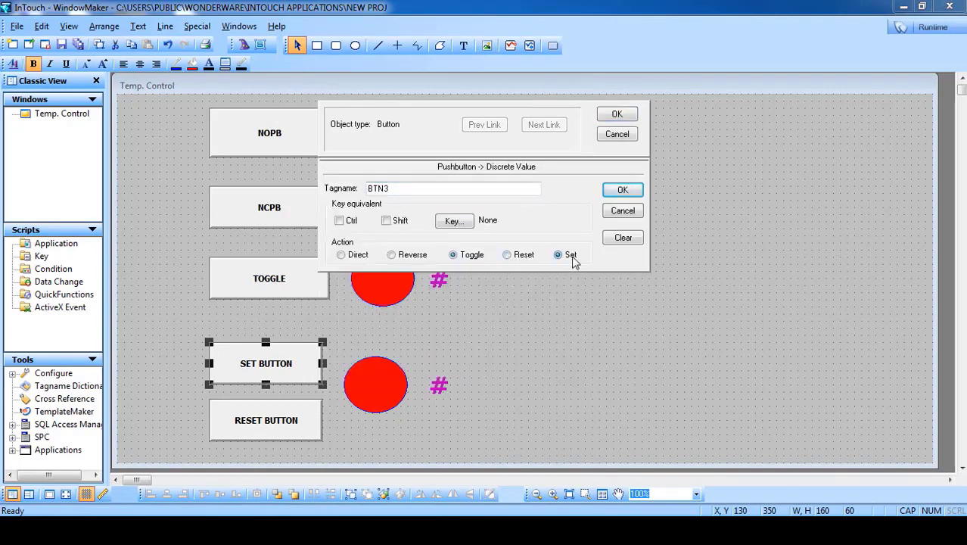
- Define BTN3 as a Memory Discrete tag, save it, and accept SET BUTTON's link settings
click(613, 117)
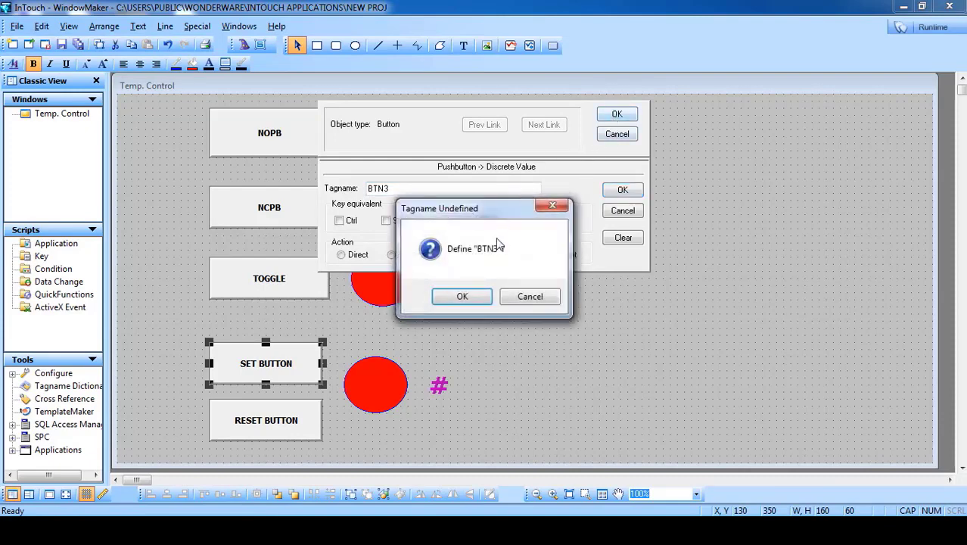
click(475, 295)
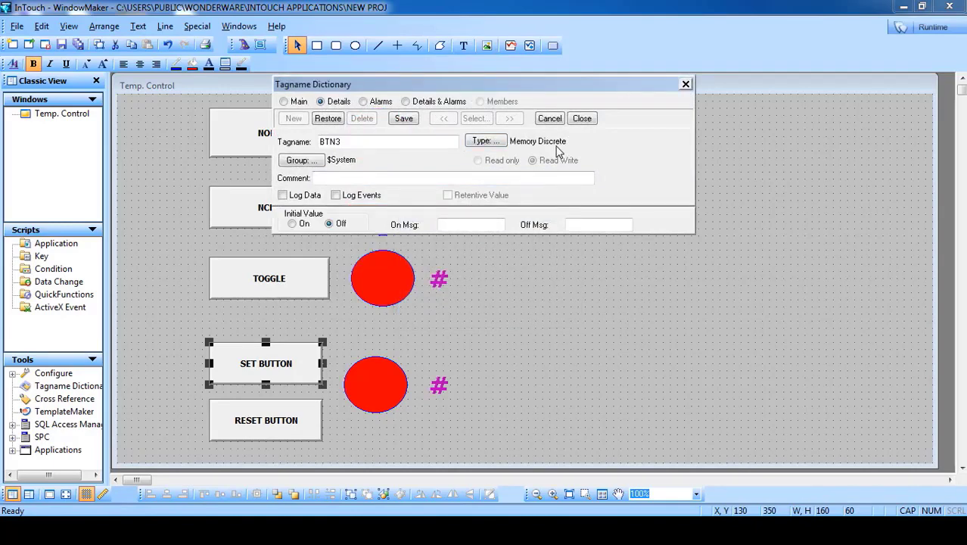
click(413, 123)
click(581, 123)
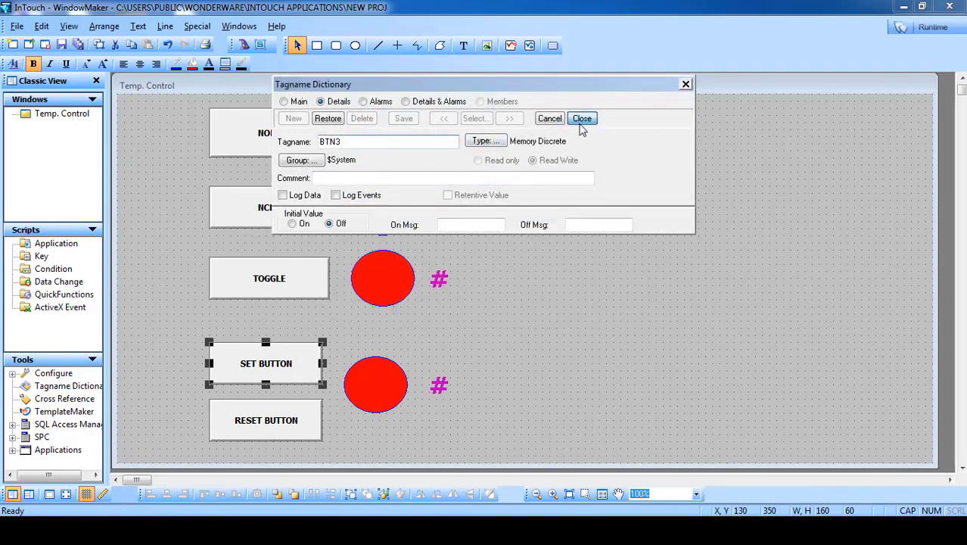
click(610, 120)
- Give RESET BUTTON a discrete value pushbutton link to tag BTN3 with the Reset action
double_click(301, 415)
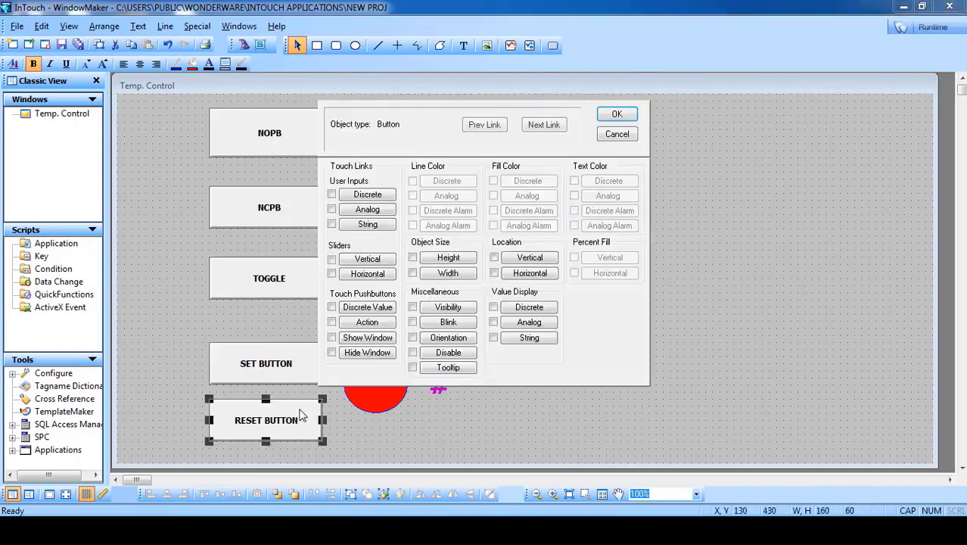
click(370, 307)
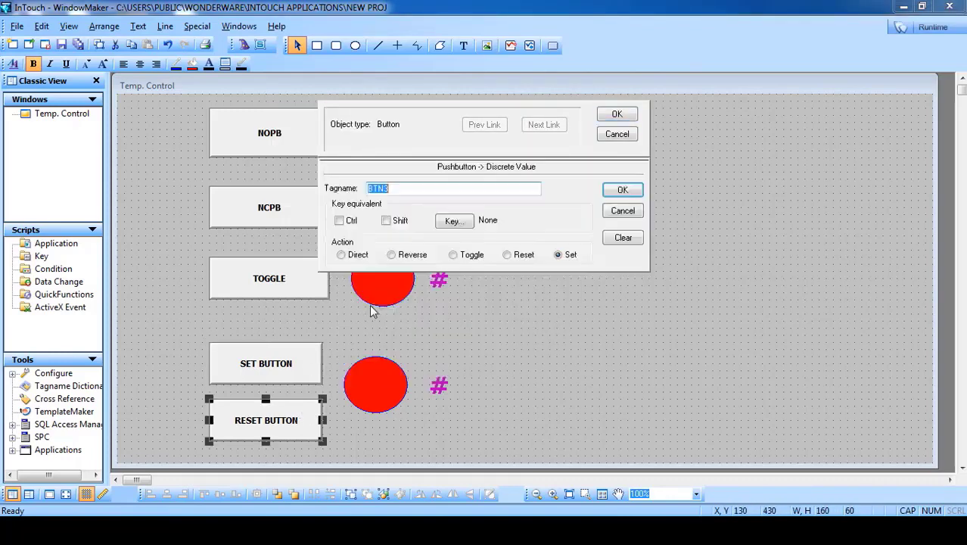
click(419, 191)
click(517, 256)
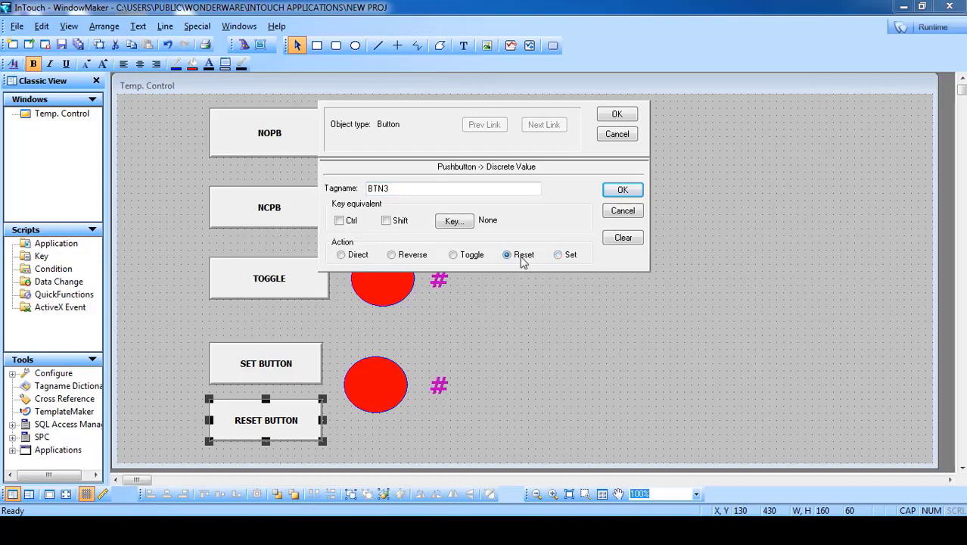
click(608, 118)
- Set the fourth ellipse's discrete fill color expression to BTN3 and shift the ellipse 10 units right to align with the others
click(382, 398)
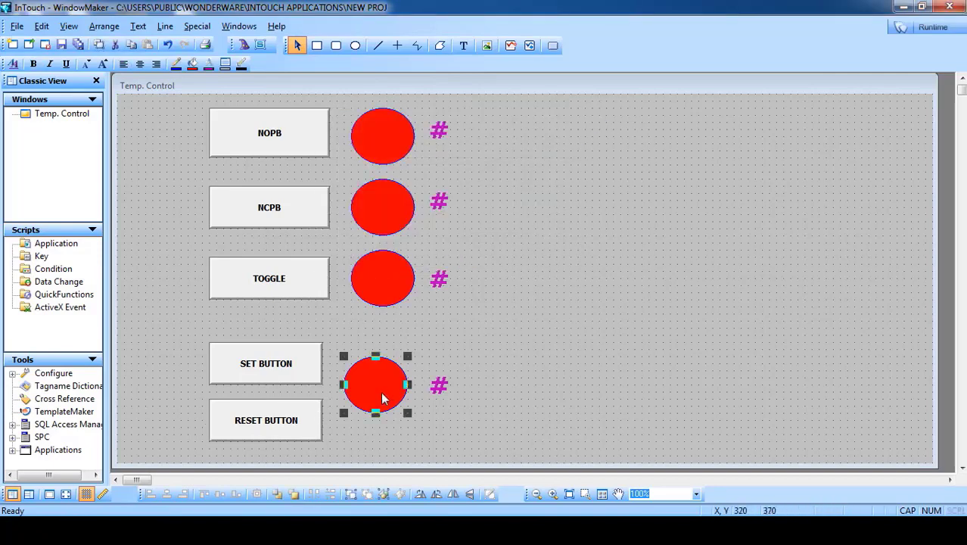
double_click(382, 398)
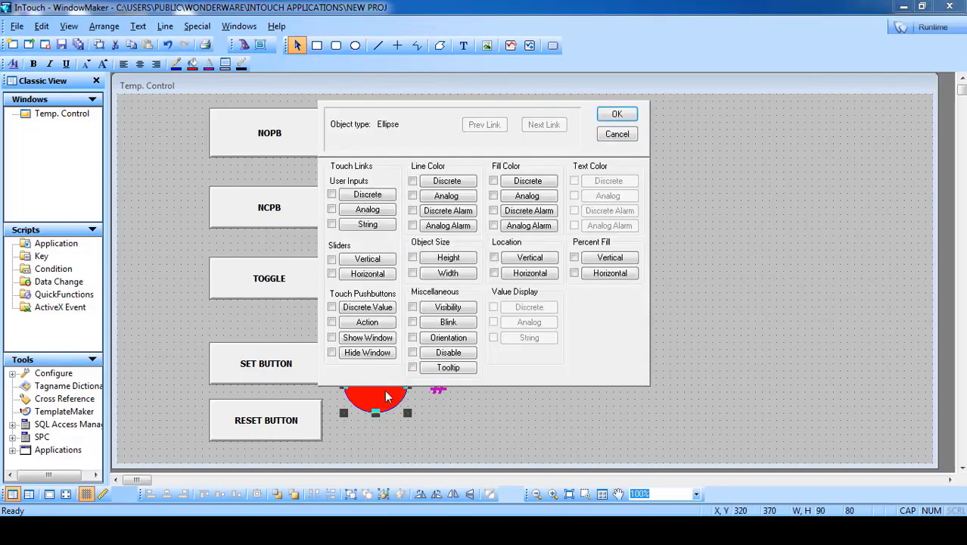
click(507, 183)
click(427, 211)
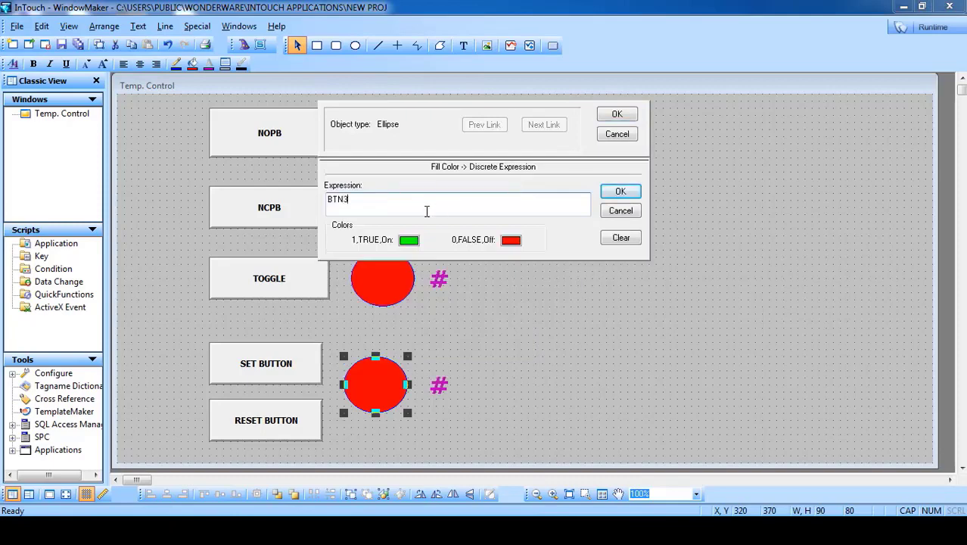
click(611, 114)
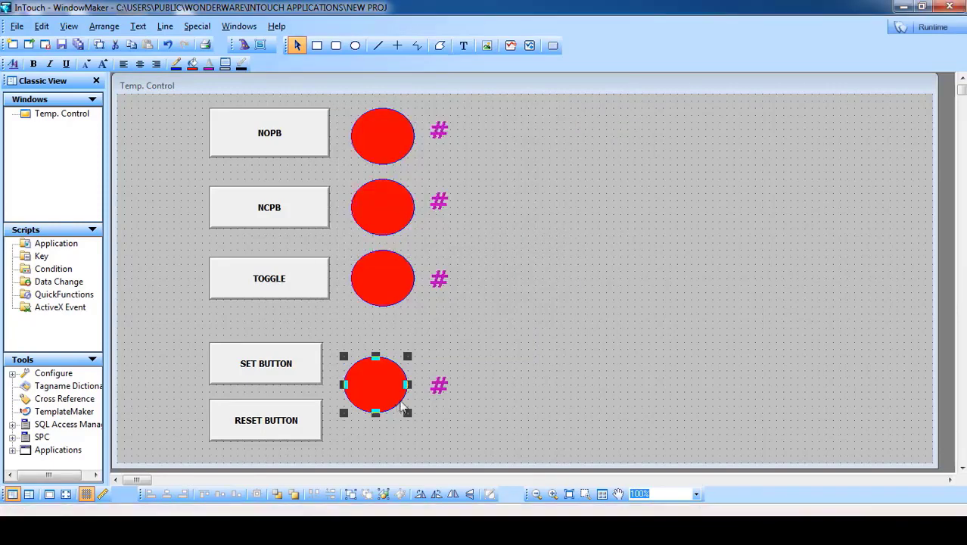
key(Right)
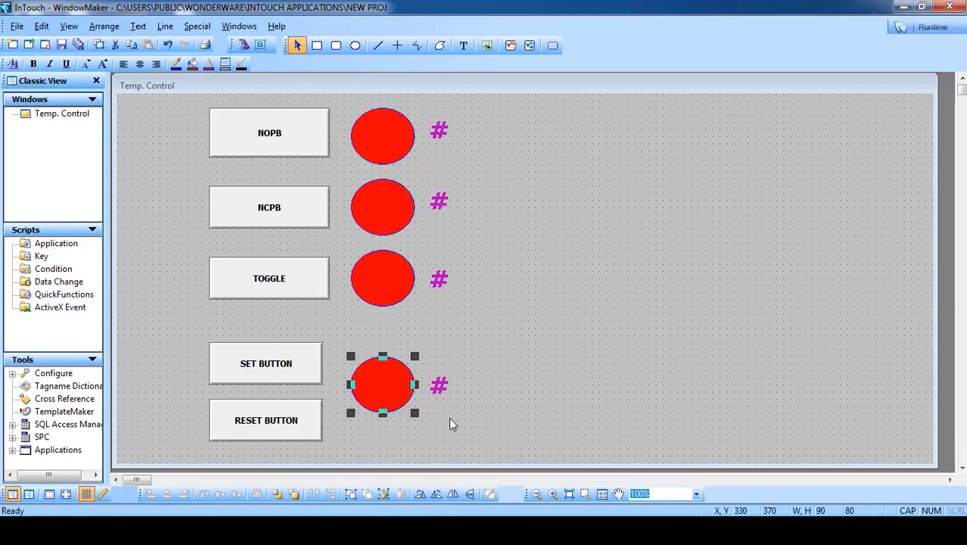
- Set the fourth "#" text's discrete value display expression to BTN3
double_click(439, 386)
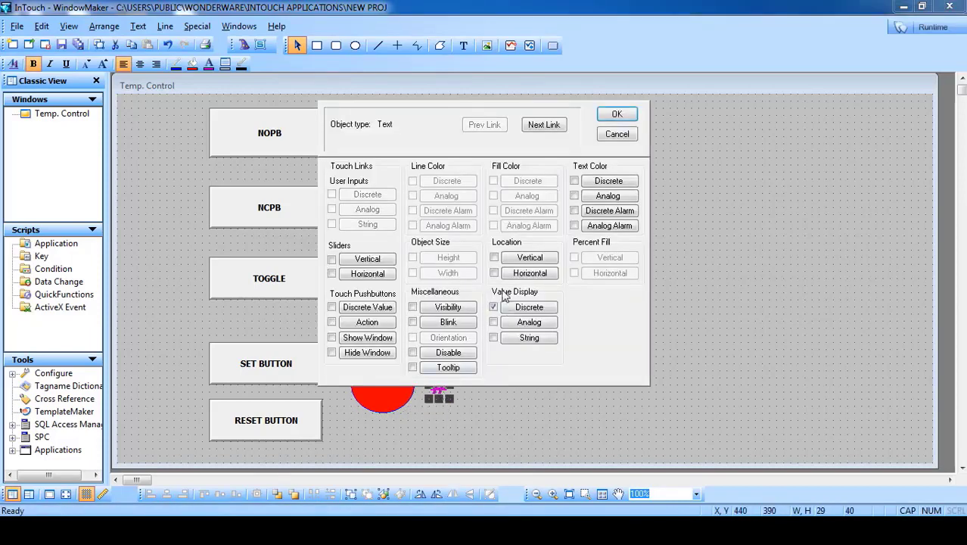
click(529, 307)
click(399, 210)
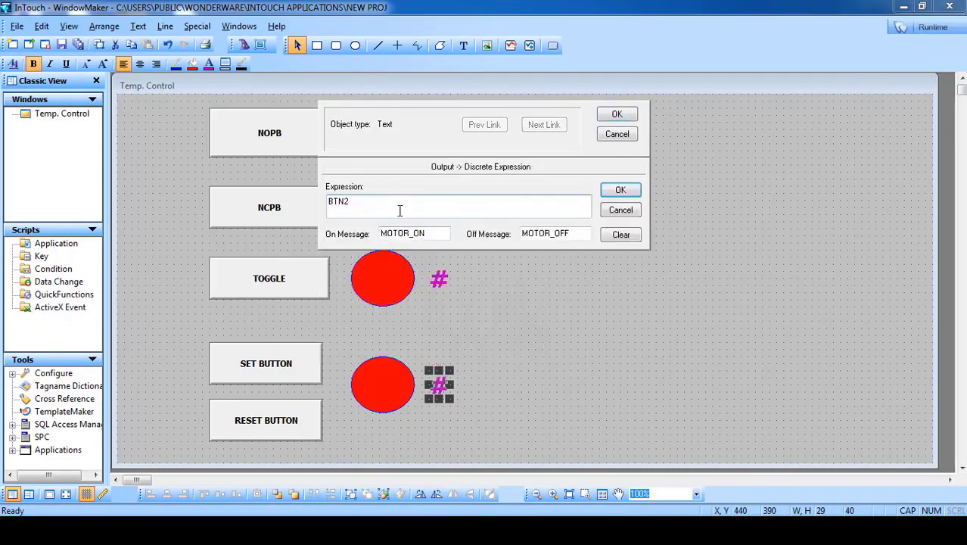
click(609, 115)
- Start the runtime and operate the NOPB, NCPB and TOGGLE buttons to check their indicators and motor messages
click(929, 27)
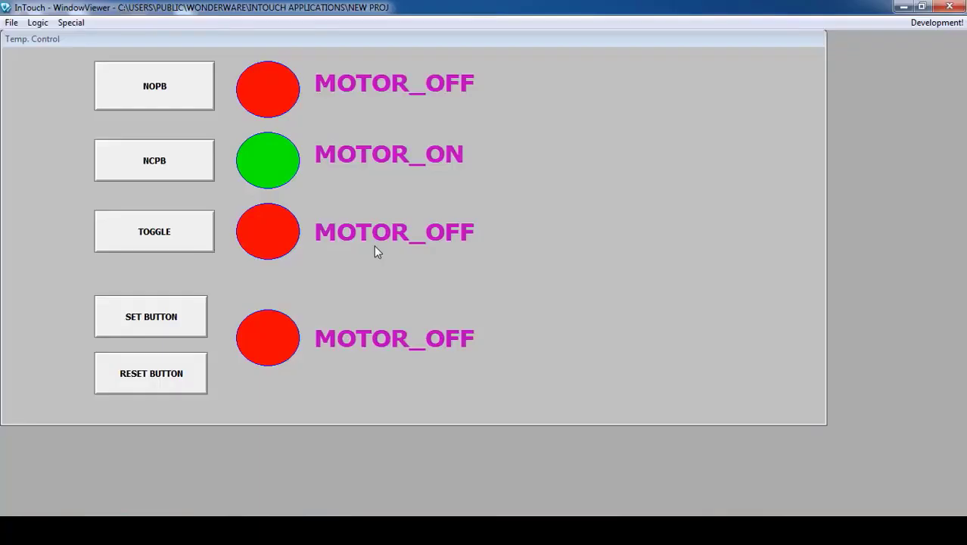
click(165, 92)
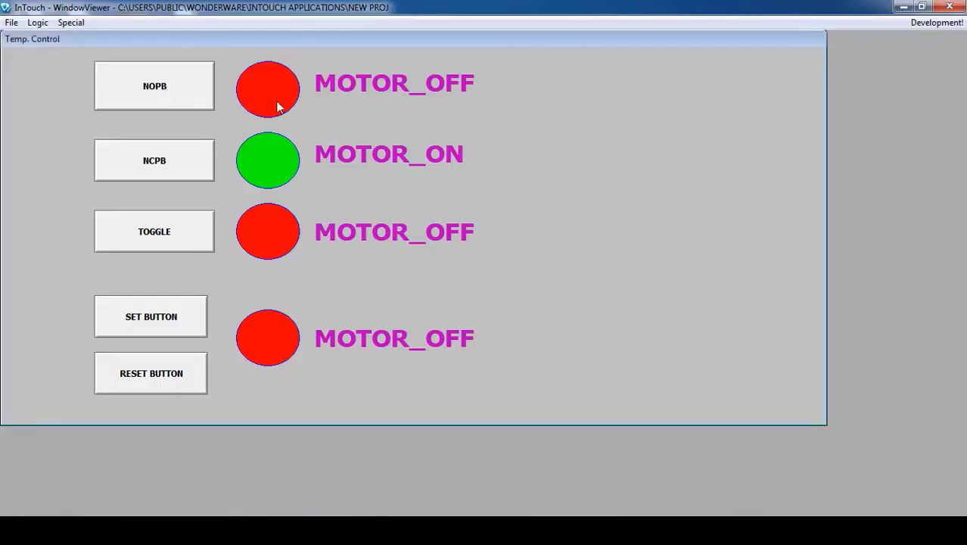
click(148, 171)
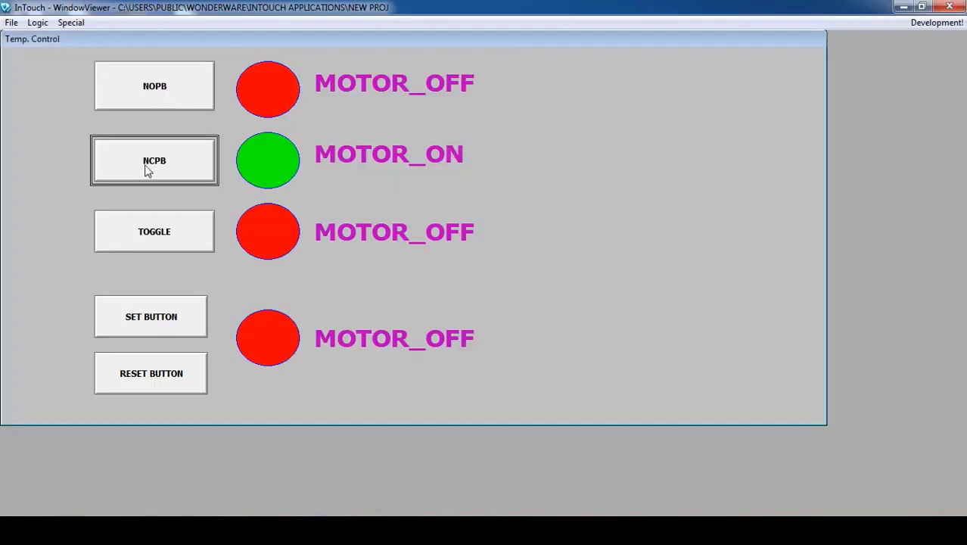
click(164, 246)
click(189, 240)
click(170, 238)
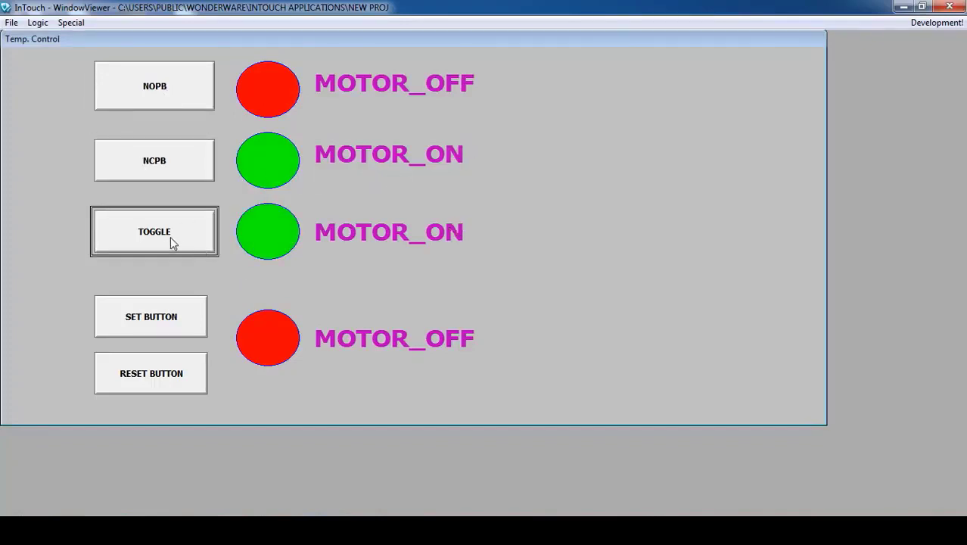
click(171, 239)
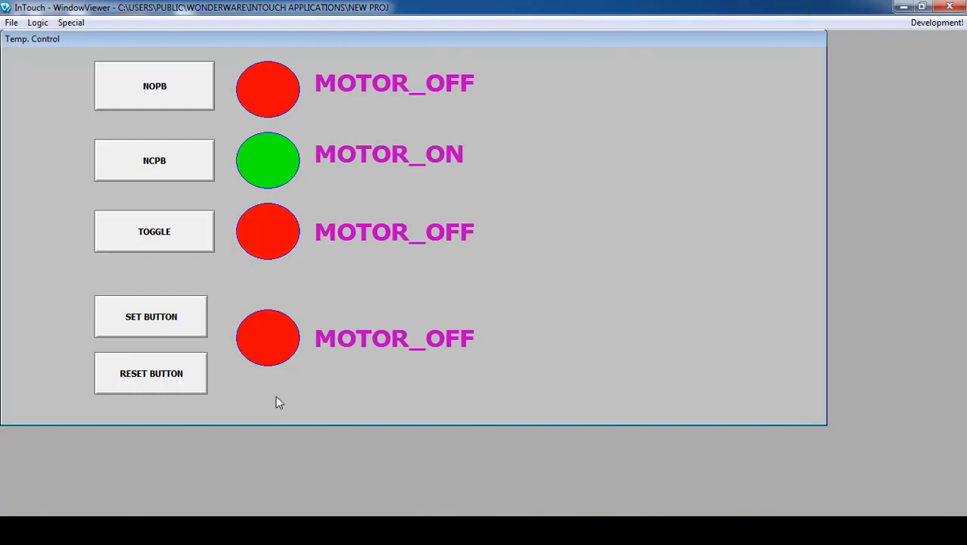
- Operate SET BUTTON and RESET BUTTON alternately in the runtime to check their shared indicator, and return to development mode
click(146, 327)
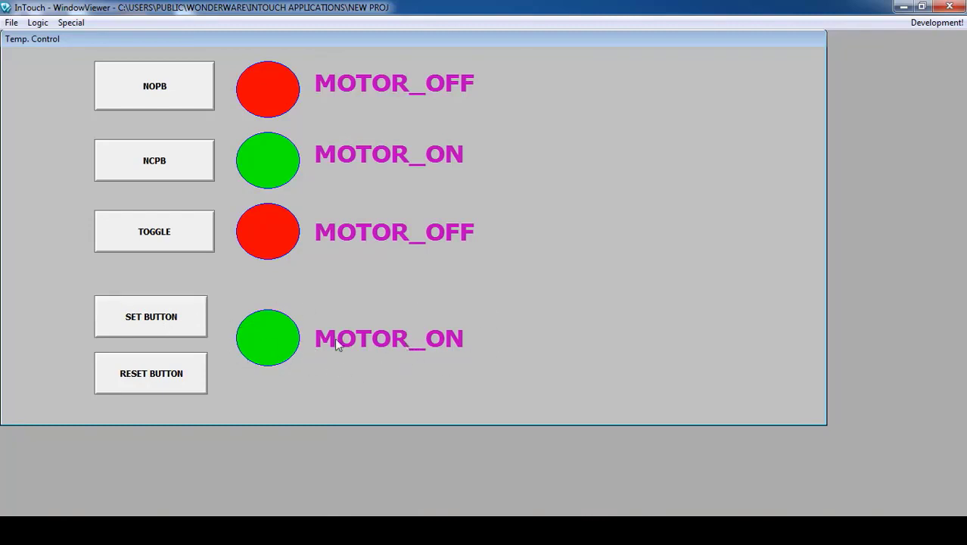
click(151, 388)
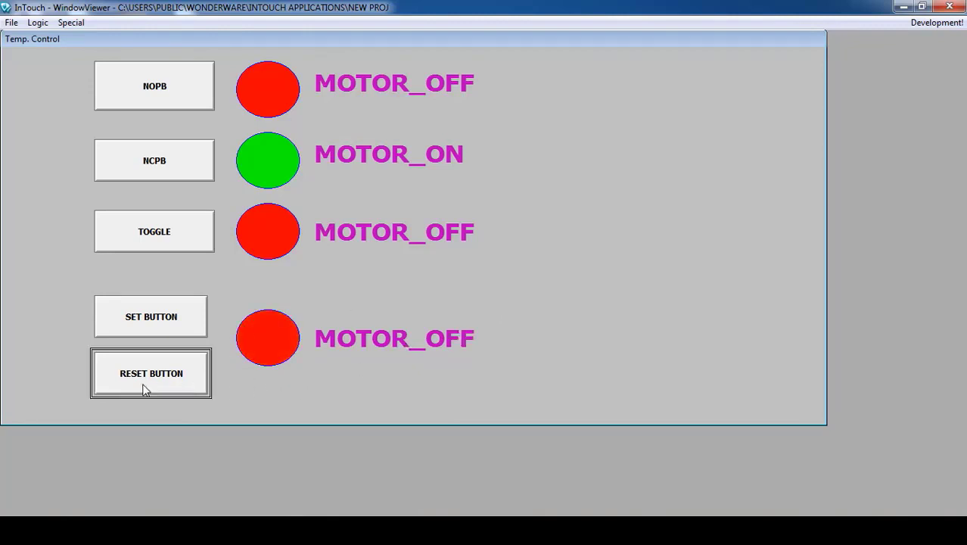
click(146, 329)
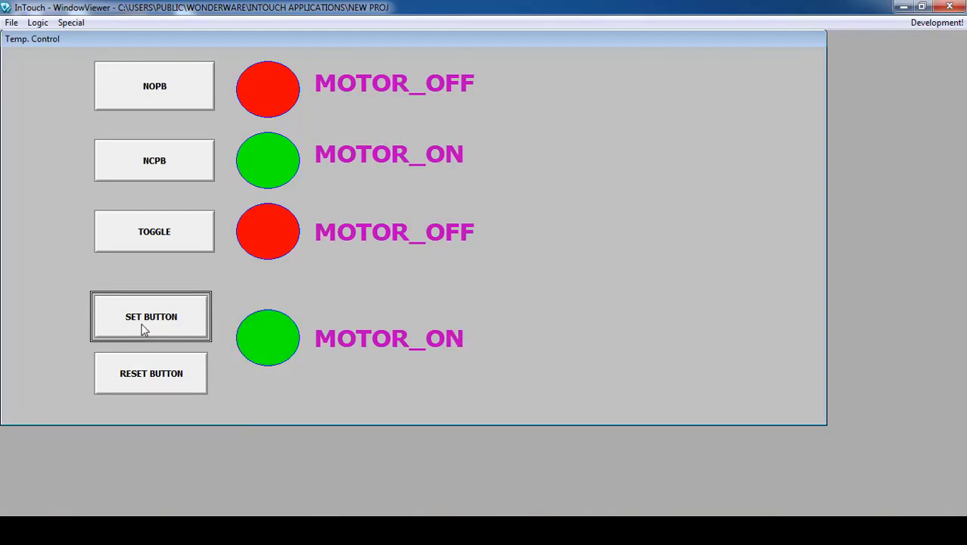
click(142, 387)
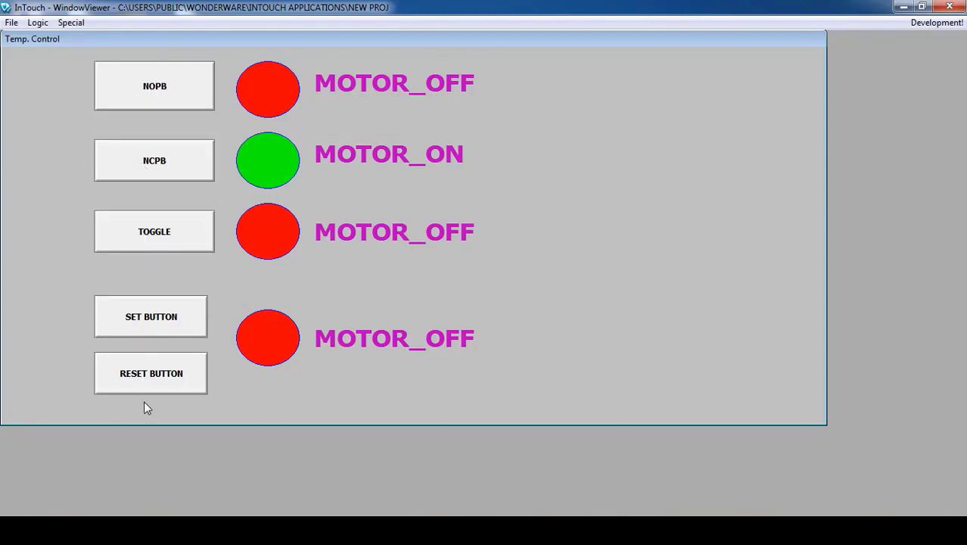
click(936, 22)
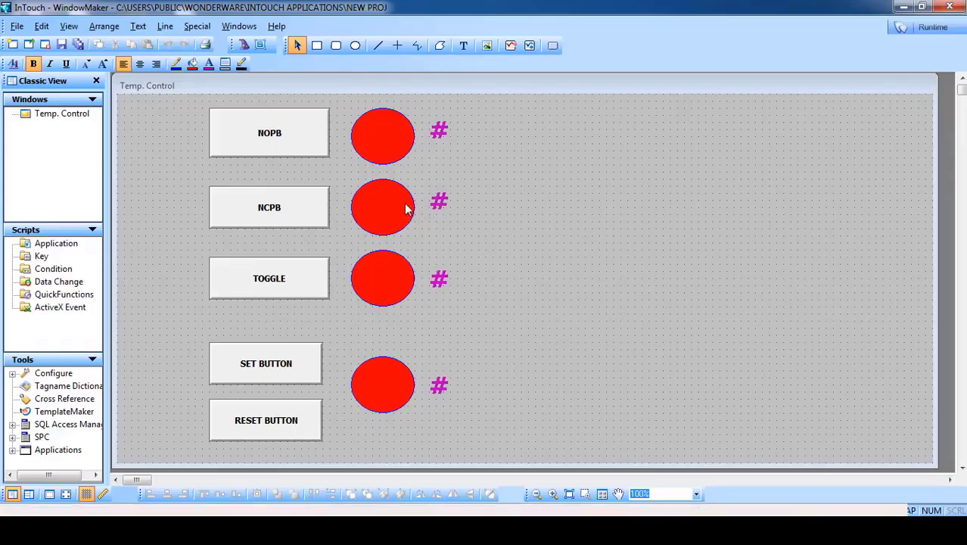
click(553, 47)
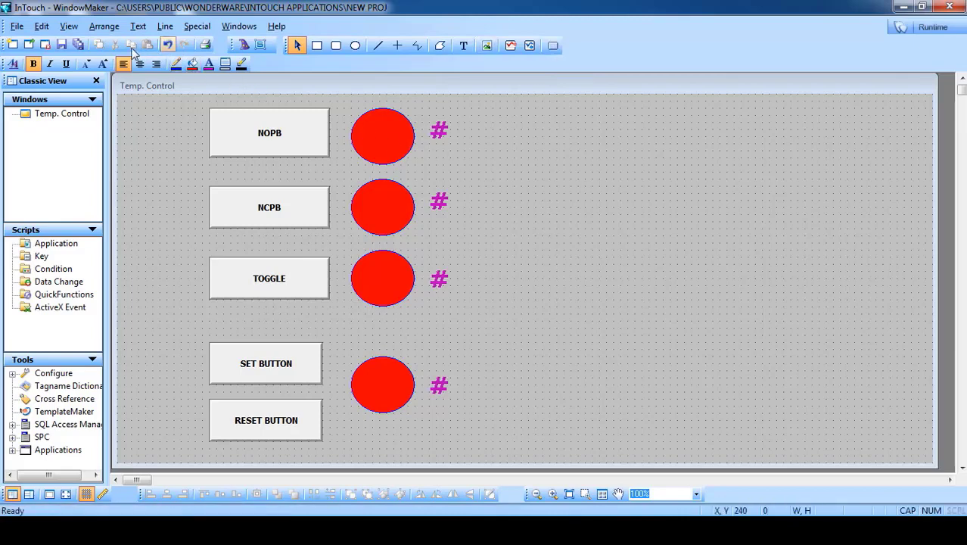
- Insert the Set/Reset Display button wizard in the window's empty area and enlarge it to about 280 by 231
click(242, 46)
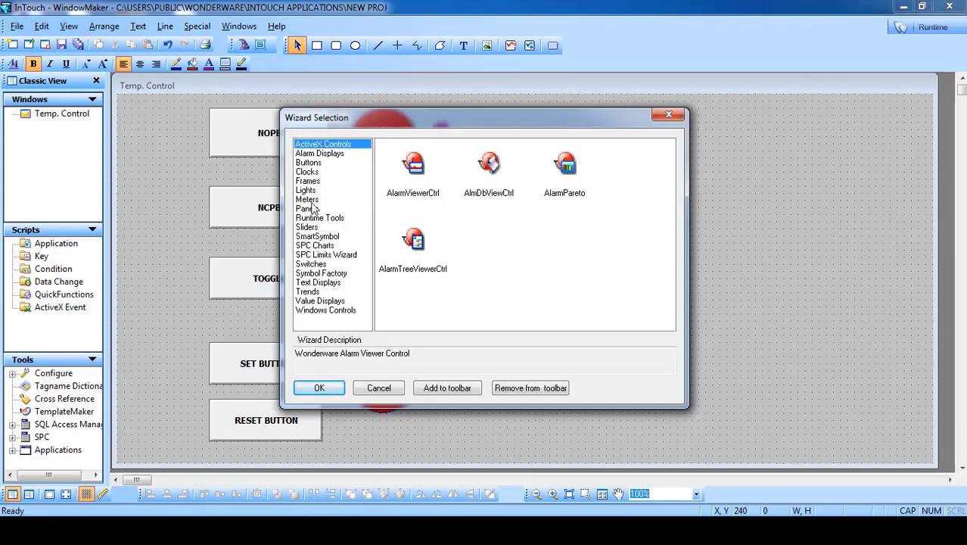
click(308, 164)
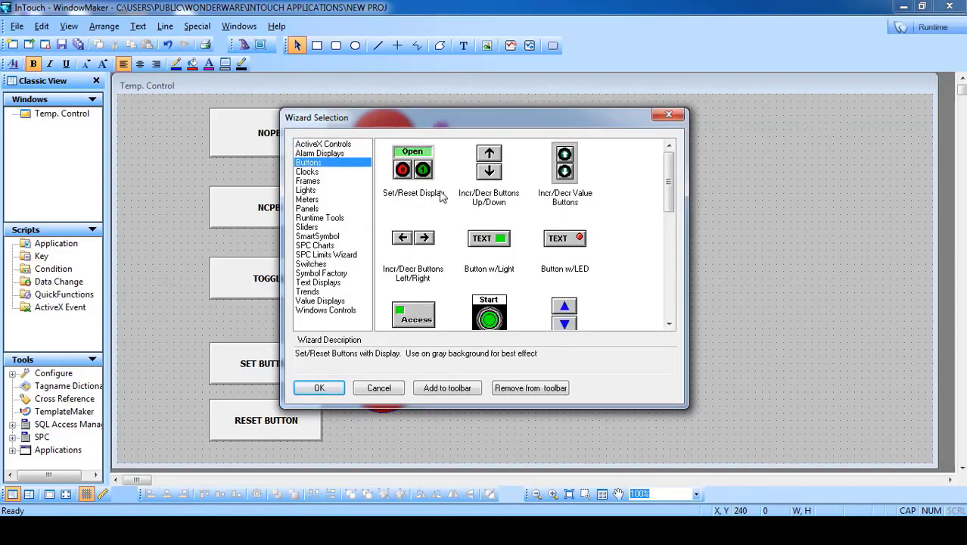
mouse_move(666, 187)
mouse_down()
mouse_move(675, 298)
mouse_move(671, 170)
mouse_up()
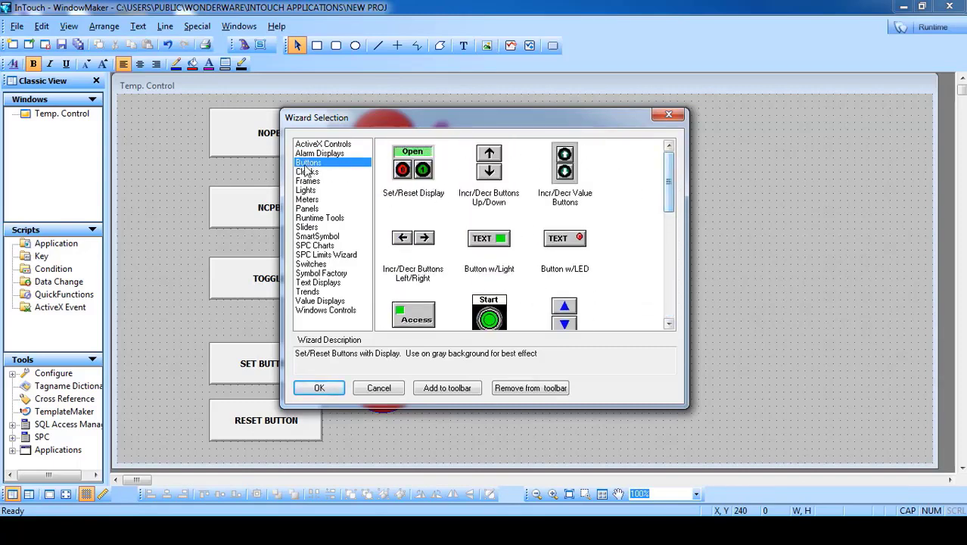
click(310, 154)
click(307, 172)
click(308, 182)
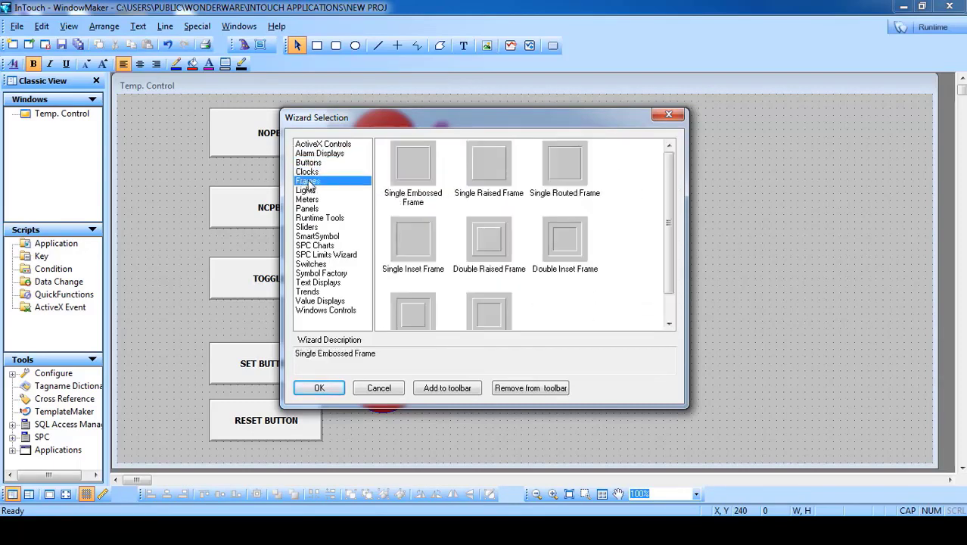
click(308, 163)
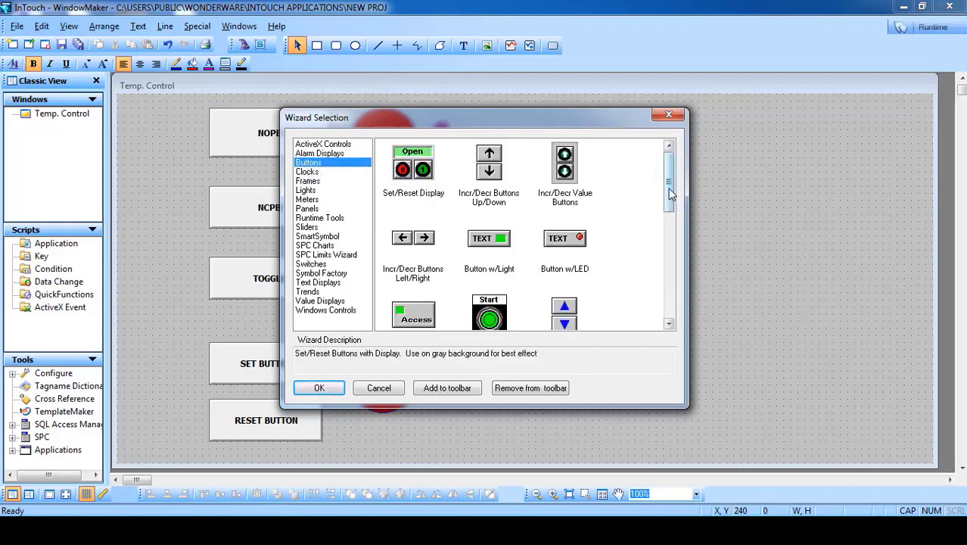
scroll(668, 219, down, 3)
drag(668, 219, 669, 189)
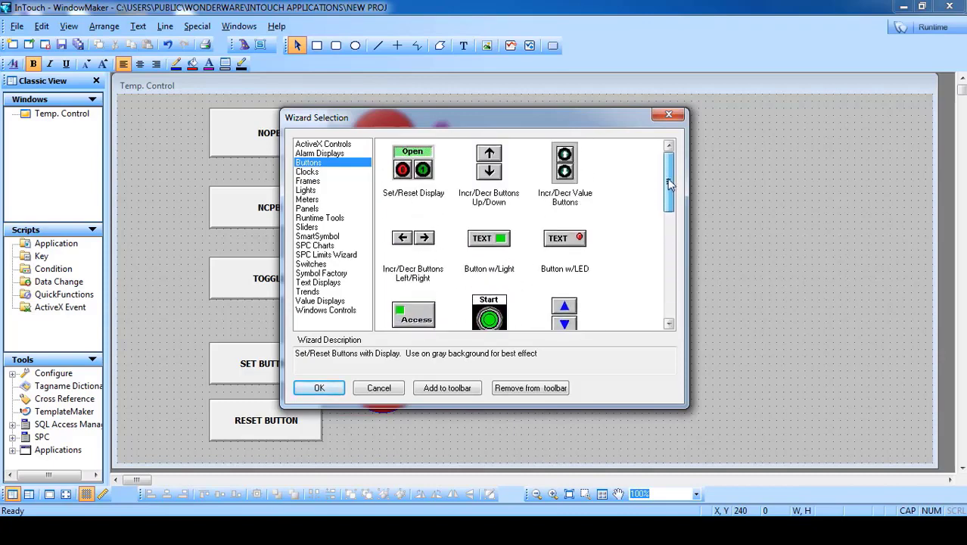
double_click(410, 193)
click(628, 124)
click(698, 184)
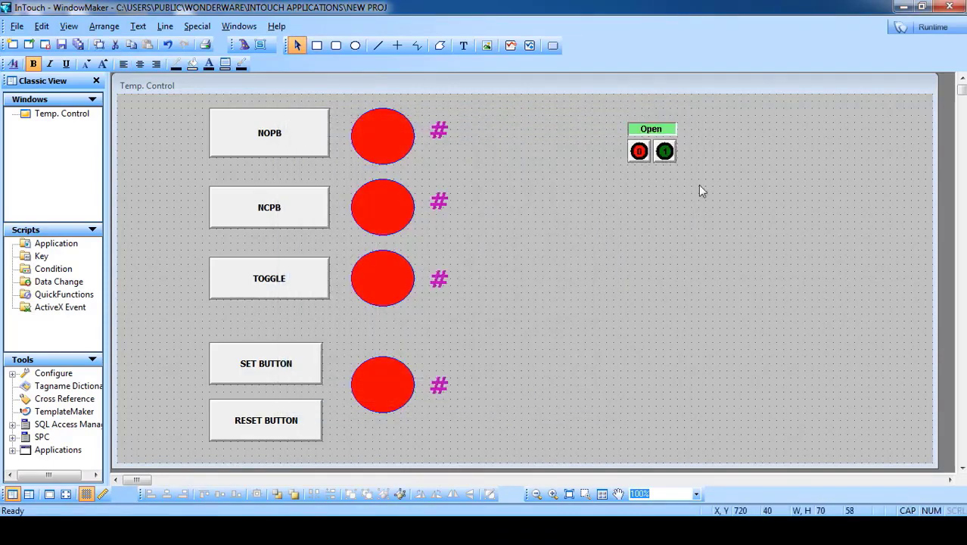
drag(699, 185, 826, 284)
drag(679, 200, 609, 179)
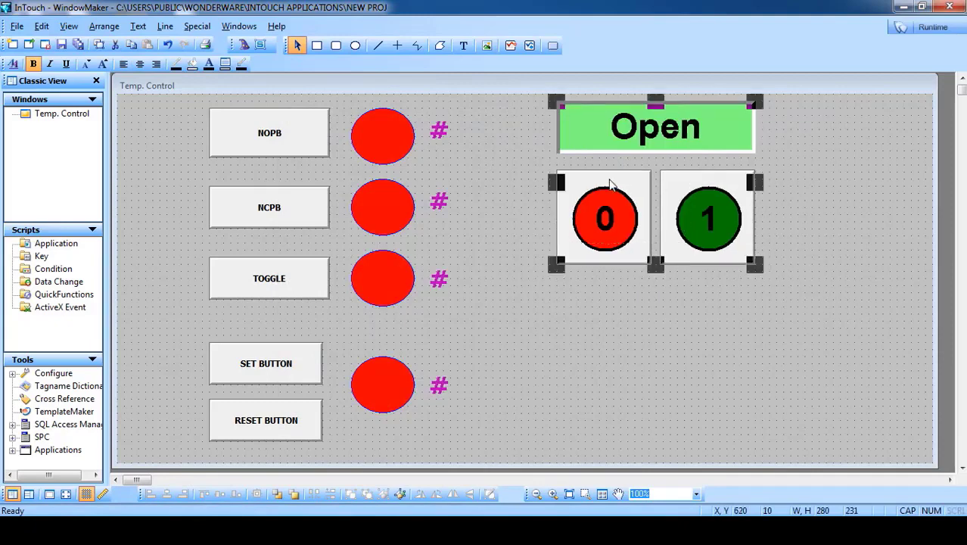
- Insert the Top-Hat Siren light wizard, enlarge it to about 230 by 183, and place it beneath the 0 and 1 buttons
click(249, 47)
click(306, 191)
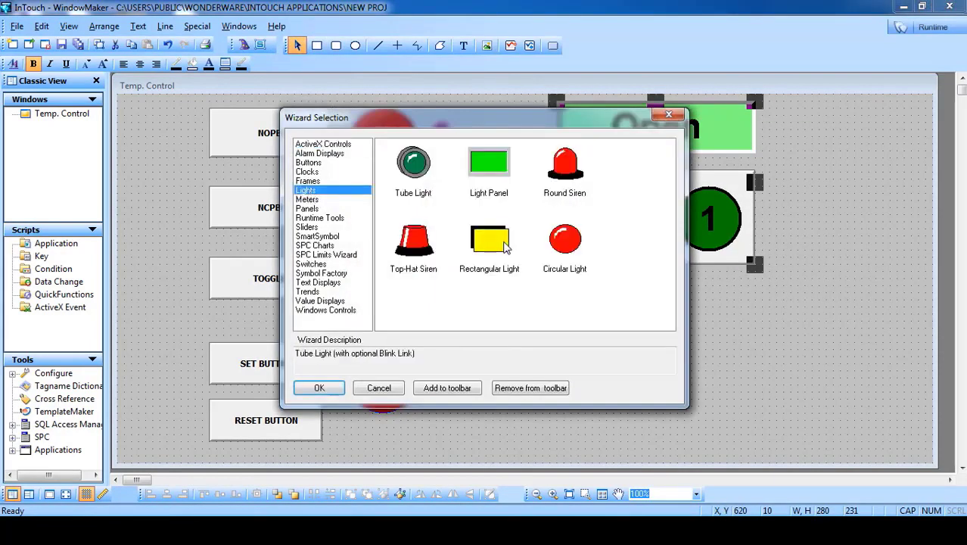
double_click(423, 250)
click(644, 321)
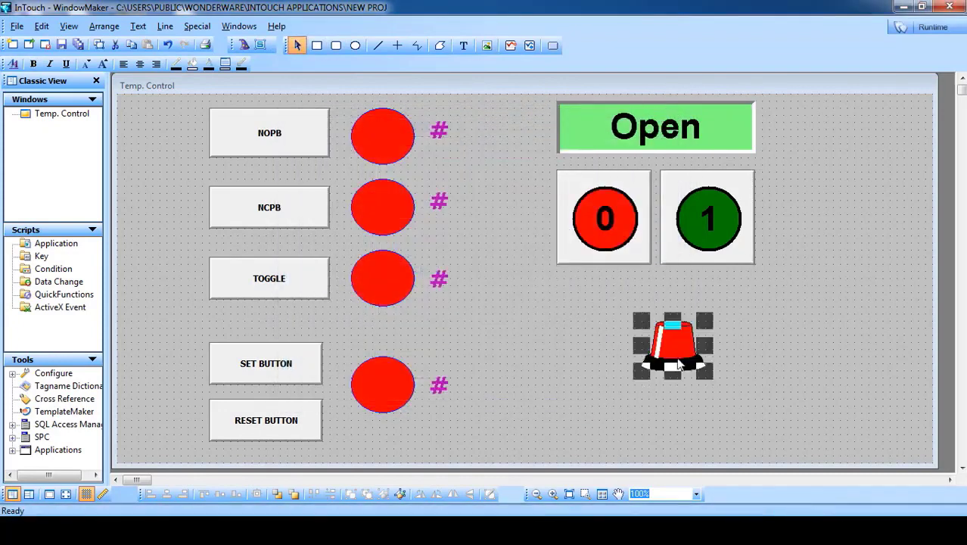
drag(711, 383, 803, 458)
click(630, 357)
drag(680, 375, 616, 332)
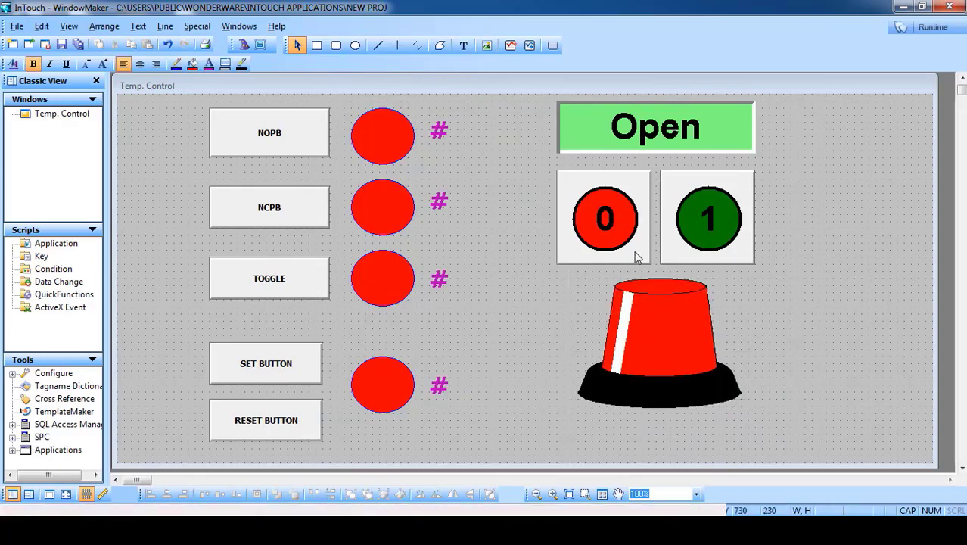
- Set the set/reset display's tagname to BTN4, its set message to ON and its reset message to OFF
double_click(613, 203)
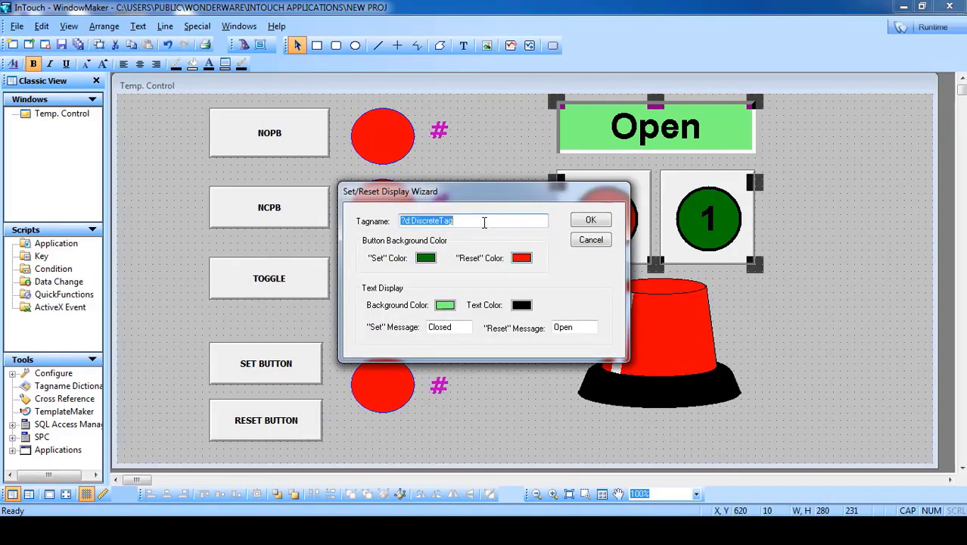
text(BTN4)
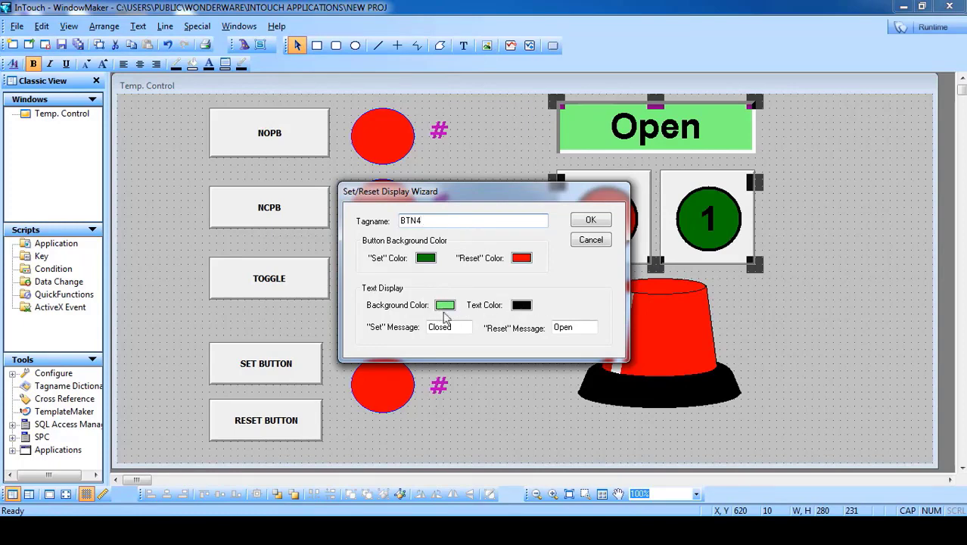
double_click(459, 328)
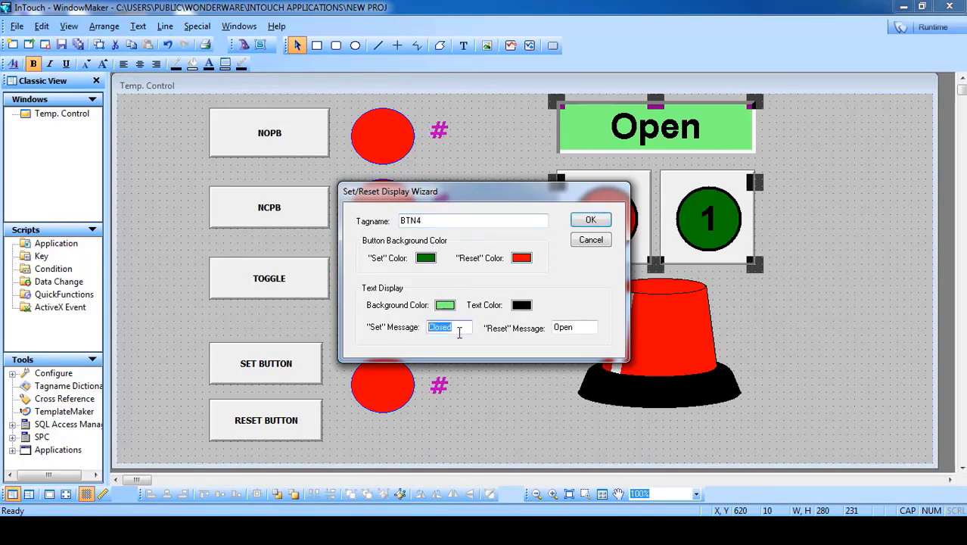
text(ON)
drag(517, 333, 491, 335)
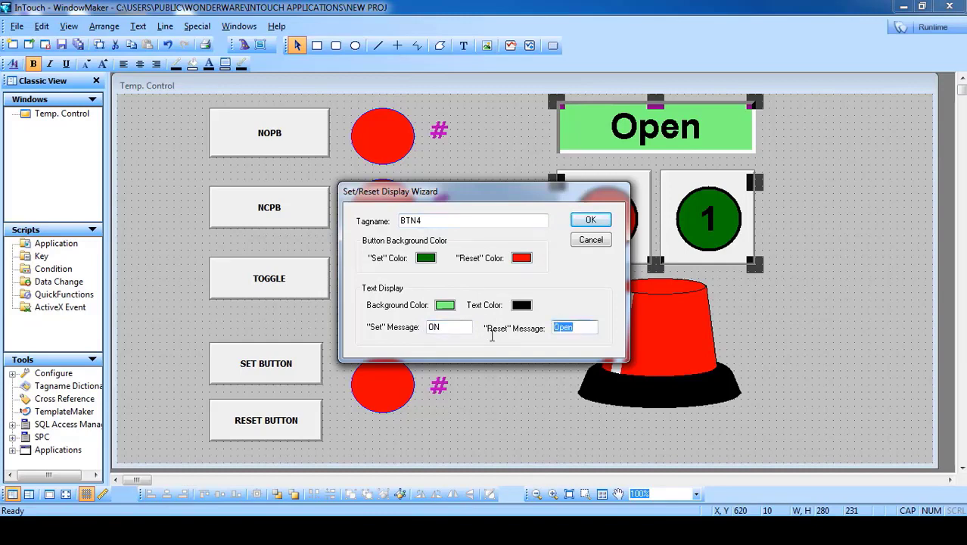
text(OFF)
- Accept the set/reset display settings and define BTN4 as a Memory Discrete tag with initial value Off
click(590, 220)
click(460, 301)
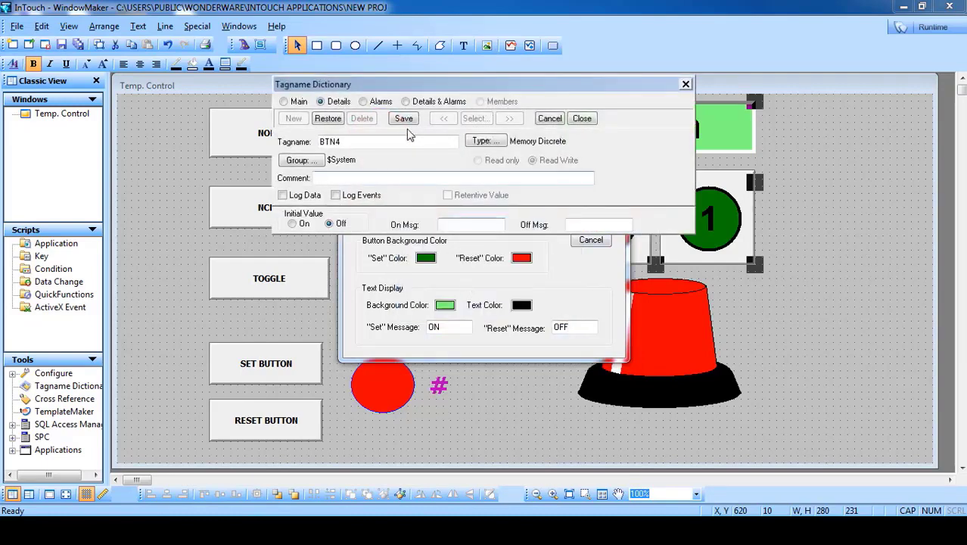
click(402, 119)
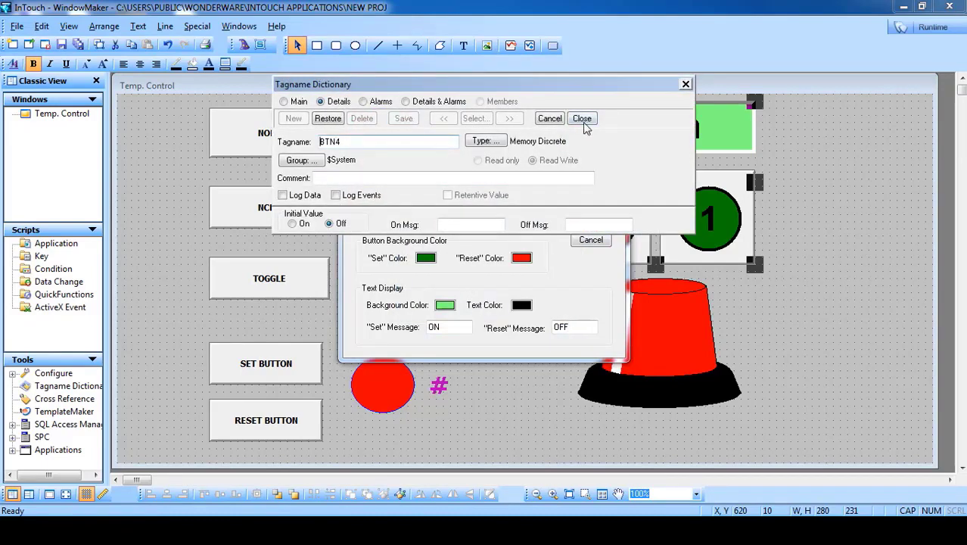
click(582, 118)
- Set the siren light's expression to BTN4
click(647, 350)
double_click(646, 346)
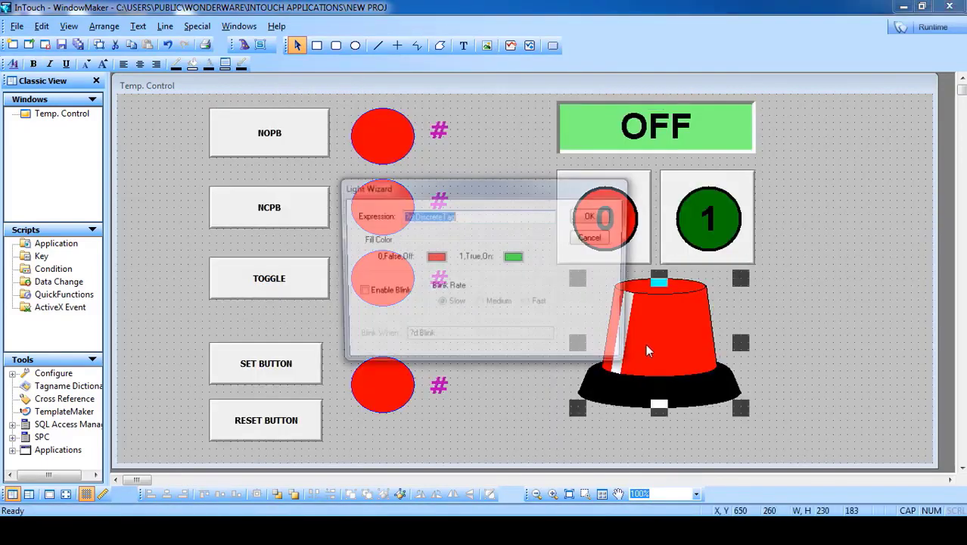
text(BTN4)
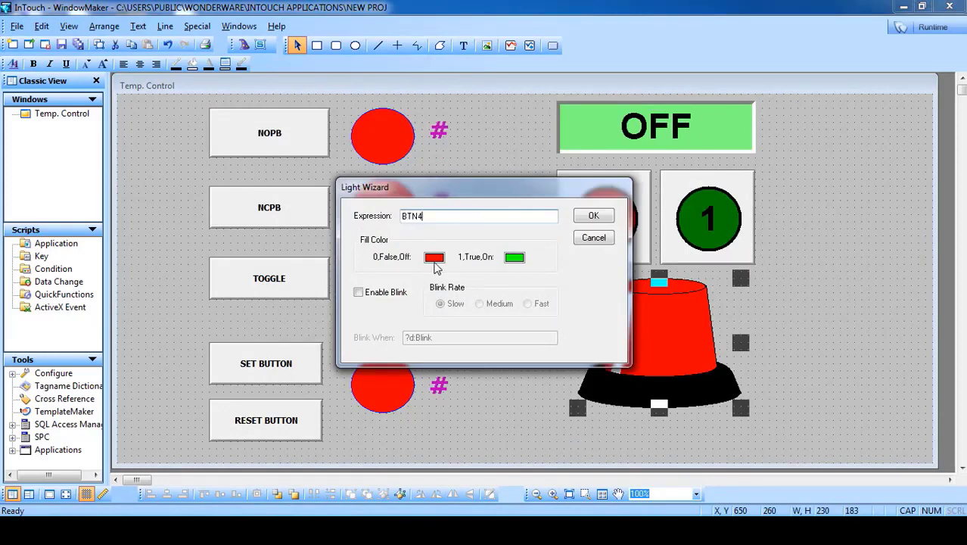
click(593, 216)
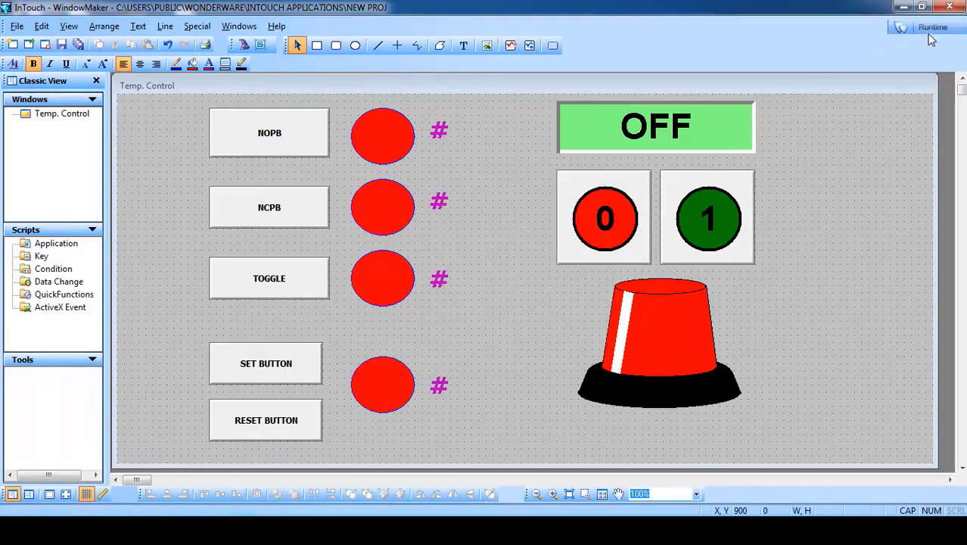
- Preview the window in the runtime, return to development mode, and move the set/reset display and siren together 130 units right
click(929, 27)
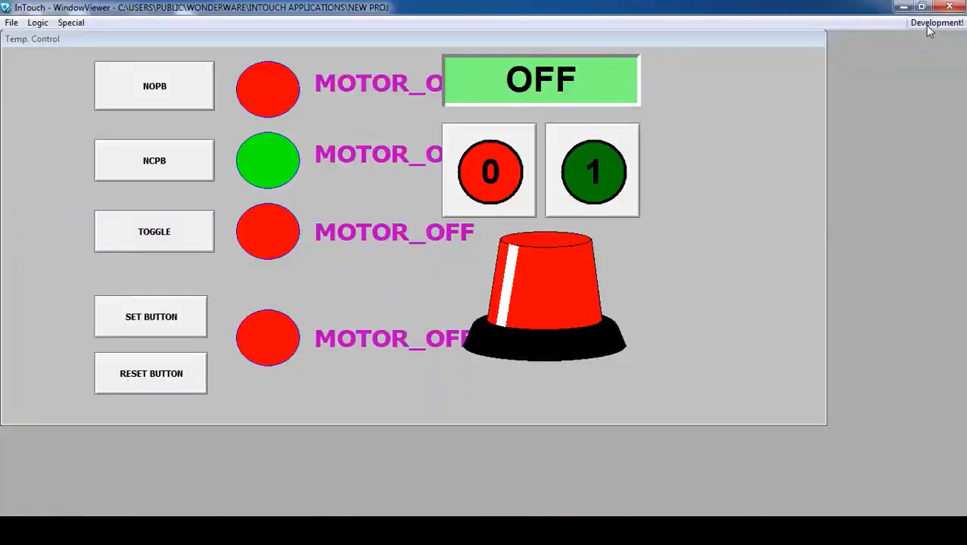
click(927, 23)
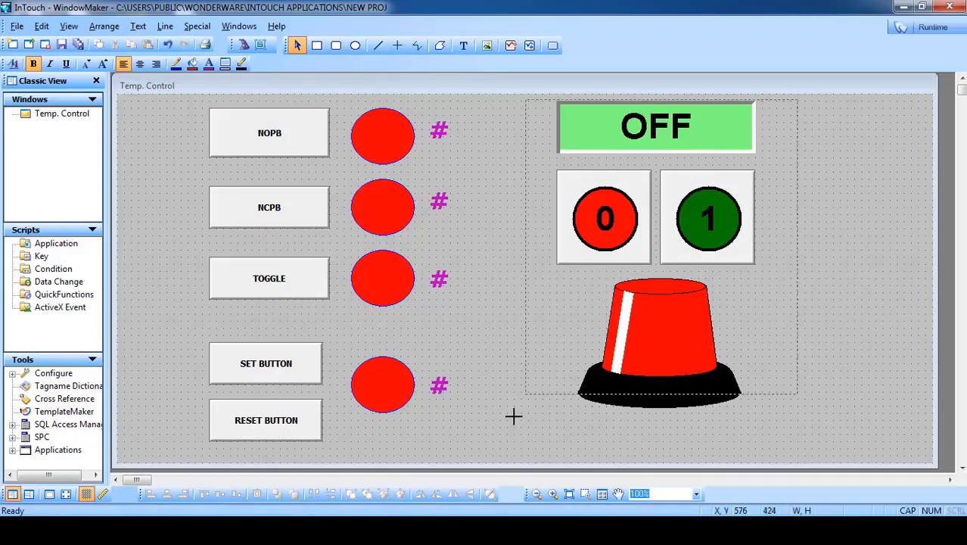
drag(513, 415, 509, 437)
key(Right)
key(Right)
key(Right)
key(Right)
key(Right)
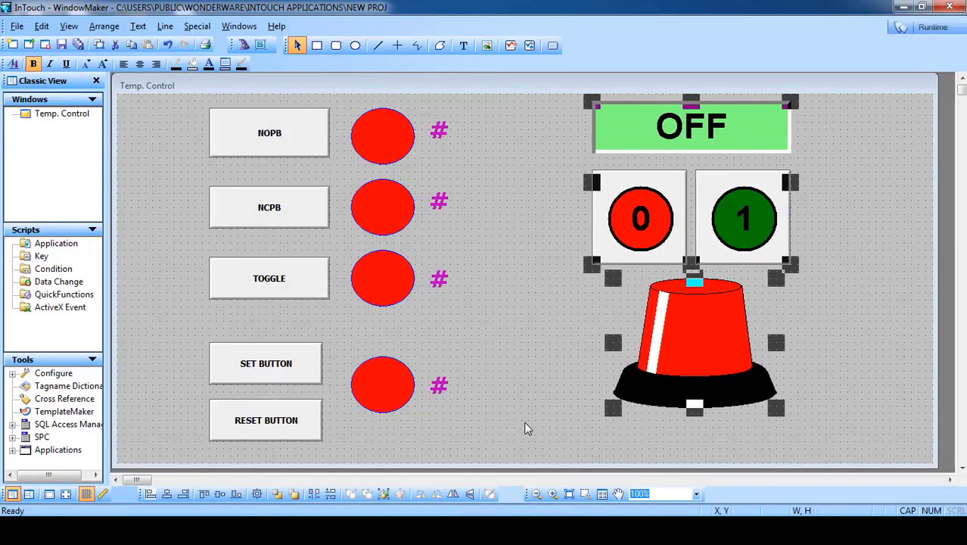
key(Right)
key(Right)
key(Right)
key(Right)
key(Right)
key(Right)
key(Right)
key(Right)
- Operate the 1 and 0 buttons in the runtime to check the text display and siren, and return to development mode
click(929, 27)
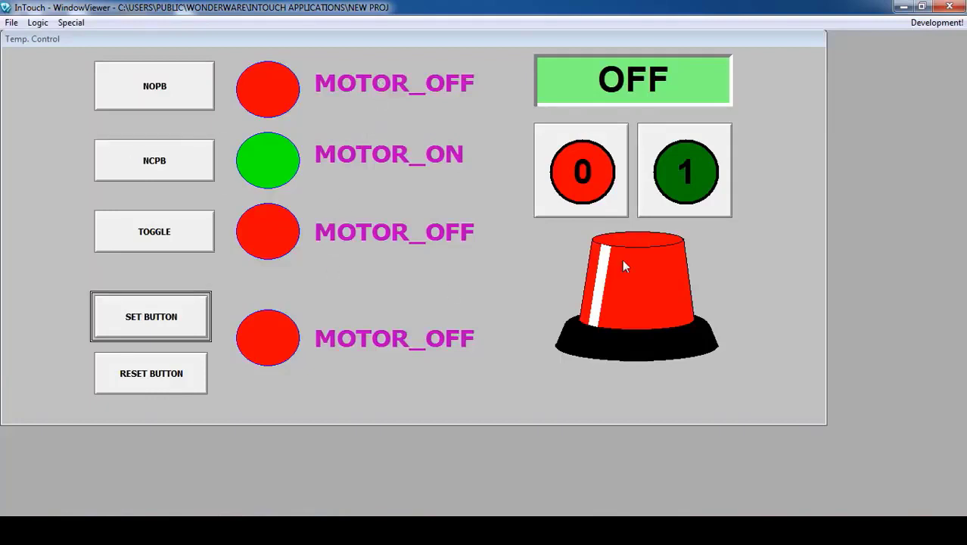
click(685, 166)
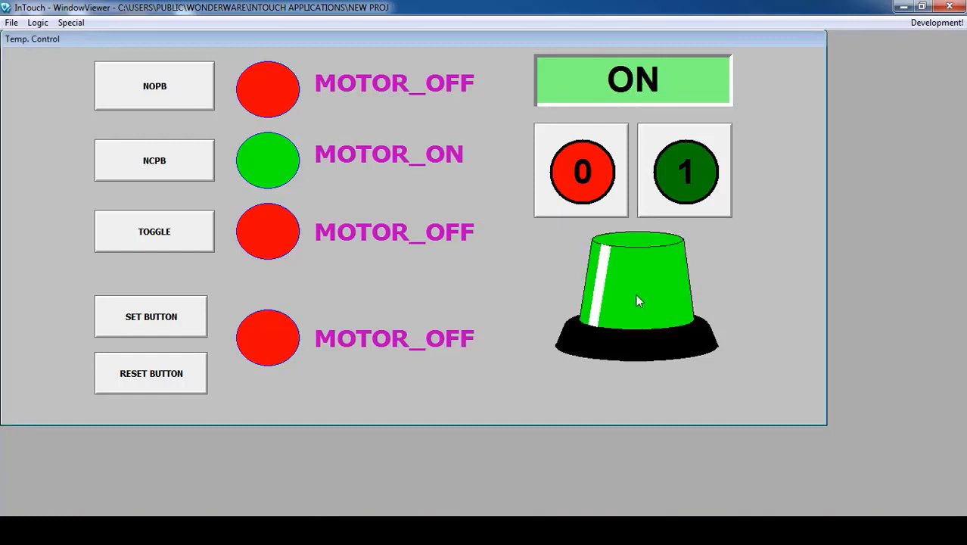
click(590, 156)
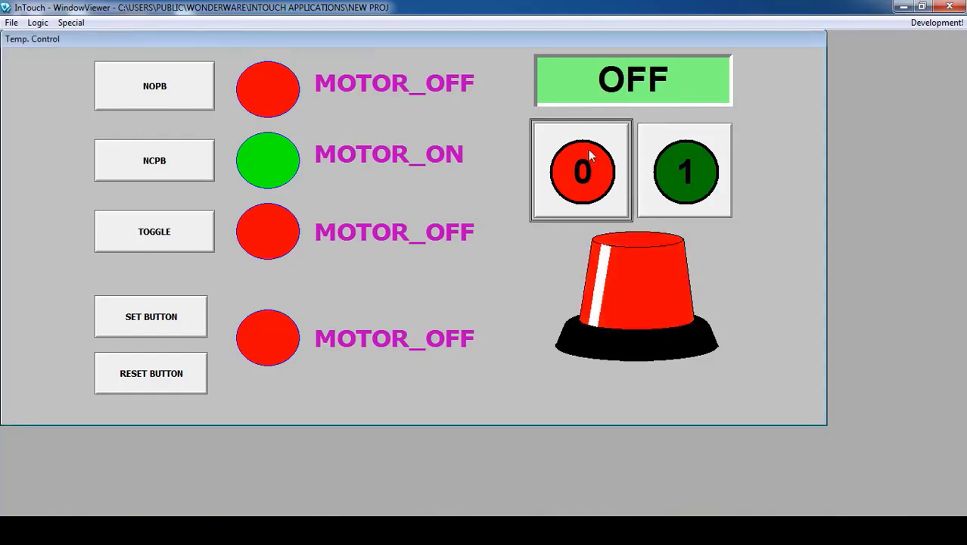
click(928, 24)
- Change the set/reset display's set message to MOTOR_ON and its reset message to MOTOR_OFF
double_click(705, 133)
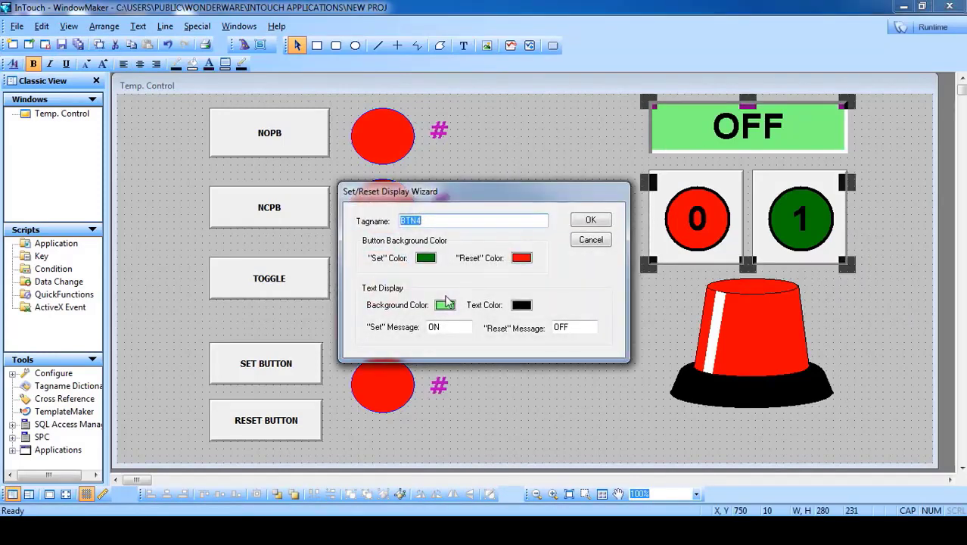
click(437, 326)
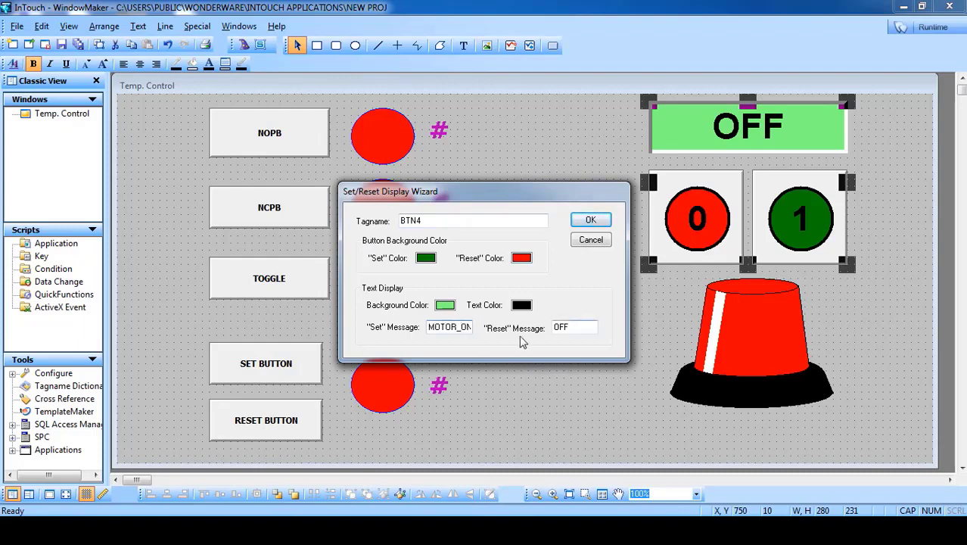
double_click(579, 328)
text(OFF)
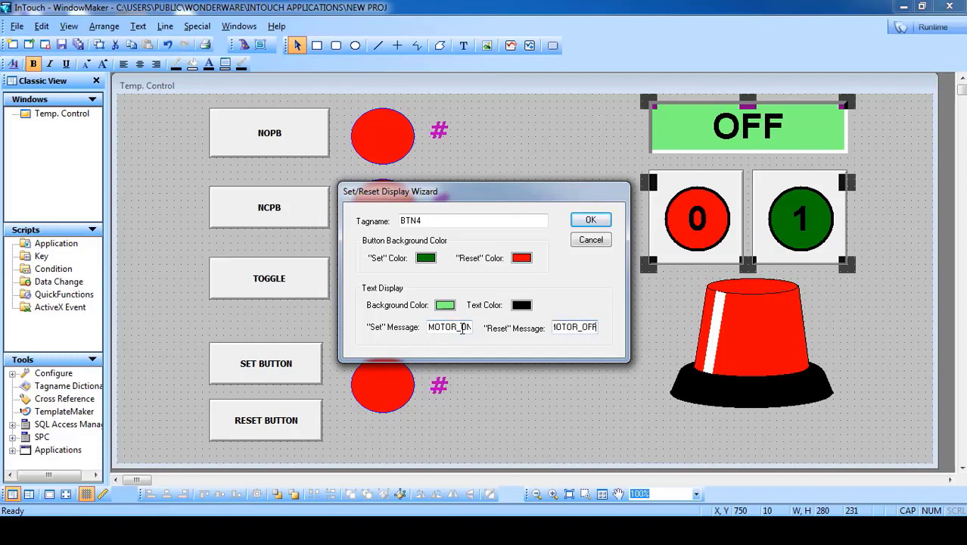
- Give the set/reset display's text a gray background color and a blue text color, and apply the settings
click(444, 306)
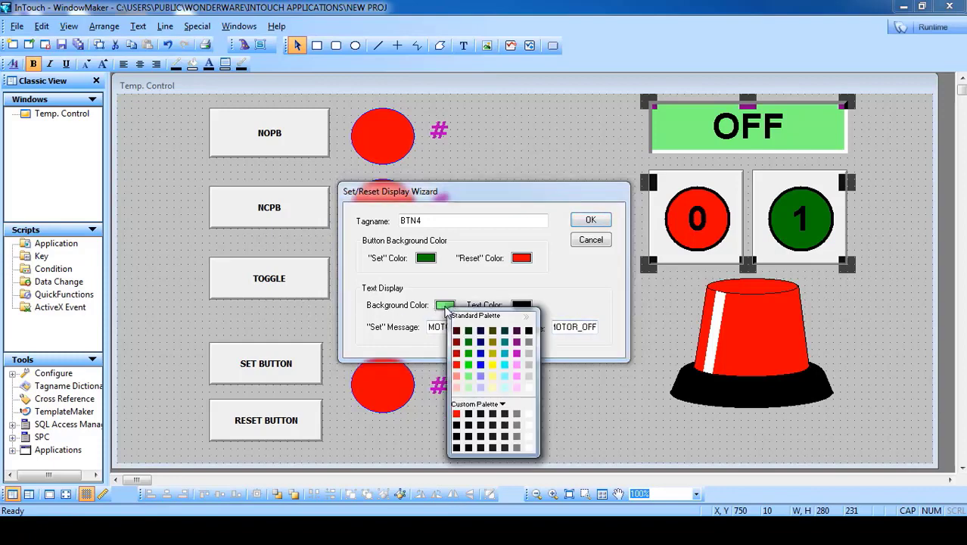
click(528, 355)
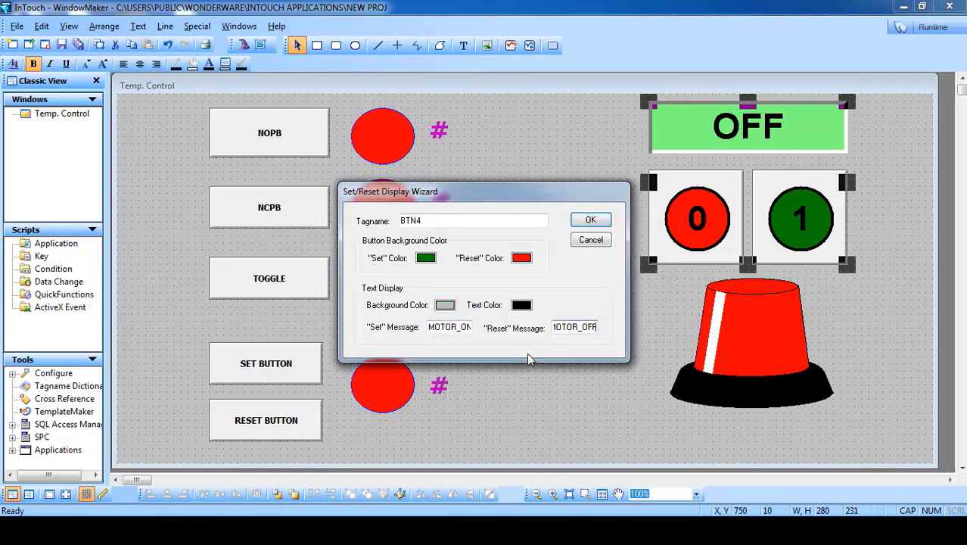
click(522, 306)
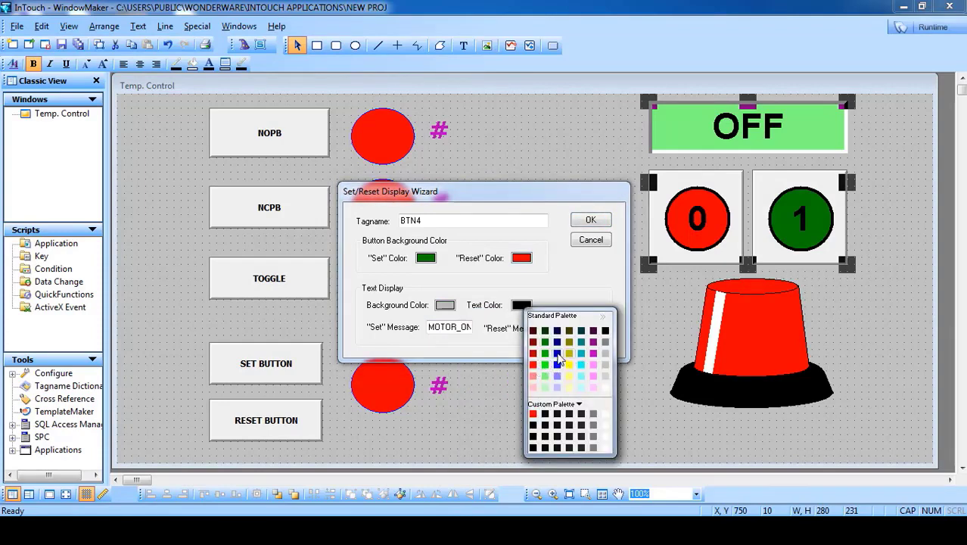
click(558, 359)
click(588, 219)
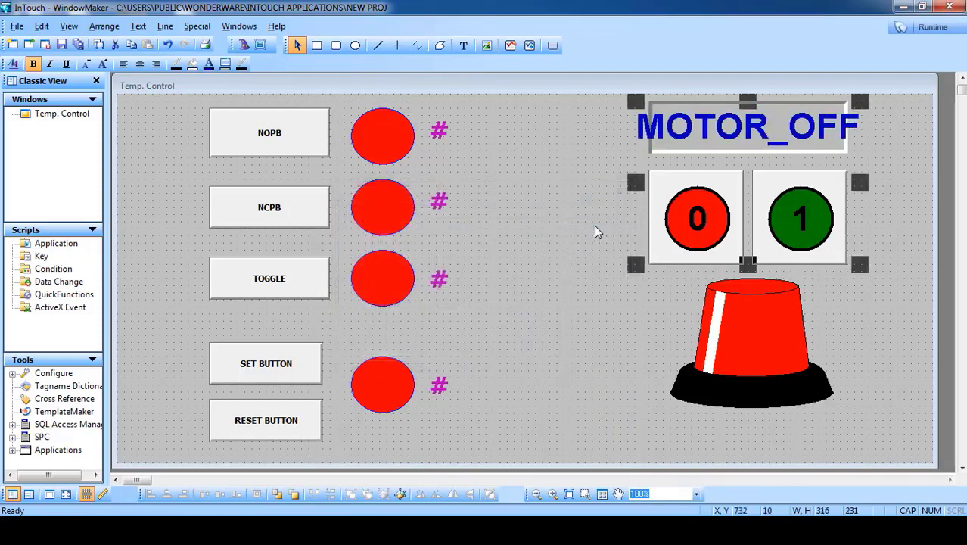
- Enlarge the set/reset display to about 339 by 279 units and move it and the siren lower in the window
drag(633, 184, 622, 184)
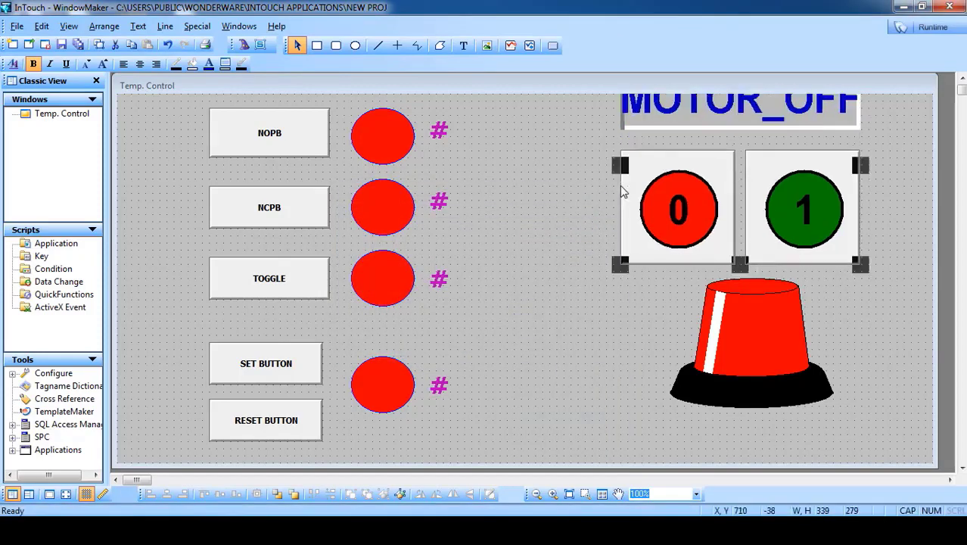
click(732, 318)
click(719, 237)
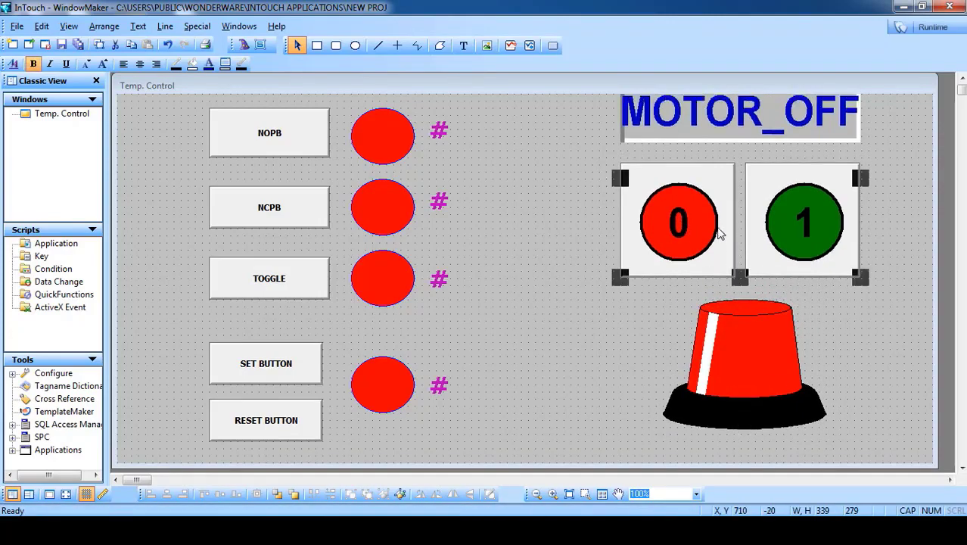
click(577, 195)
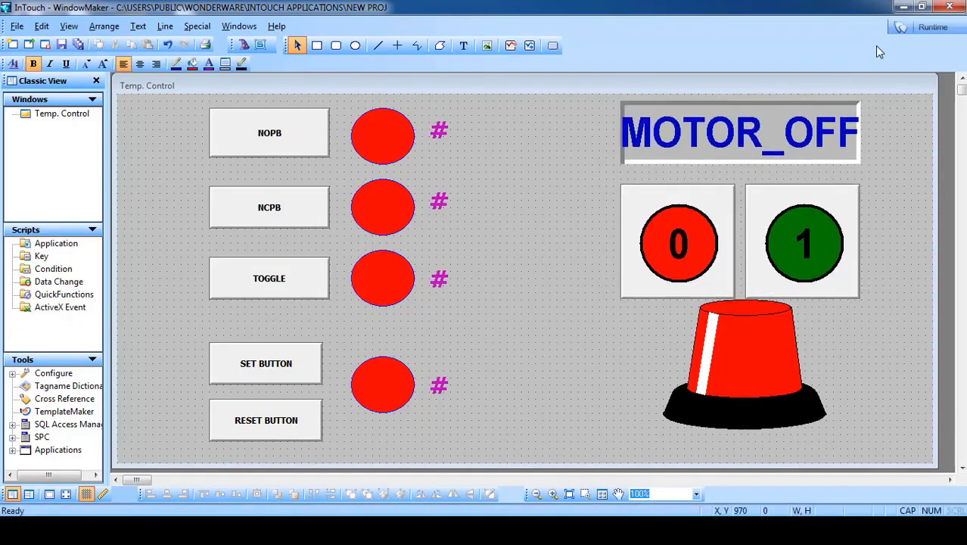
- Operate the 1 and 0 buttons repeatedly in the runtime to check the motor message and siren color, and return to development mode
click(930, 32)
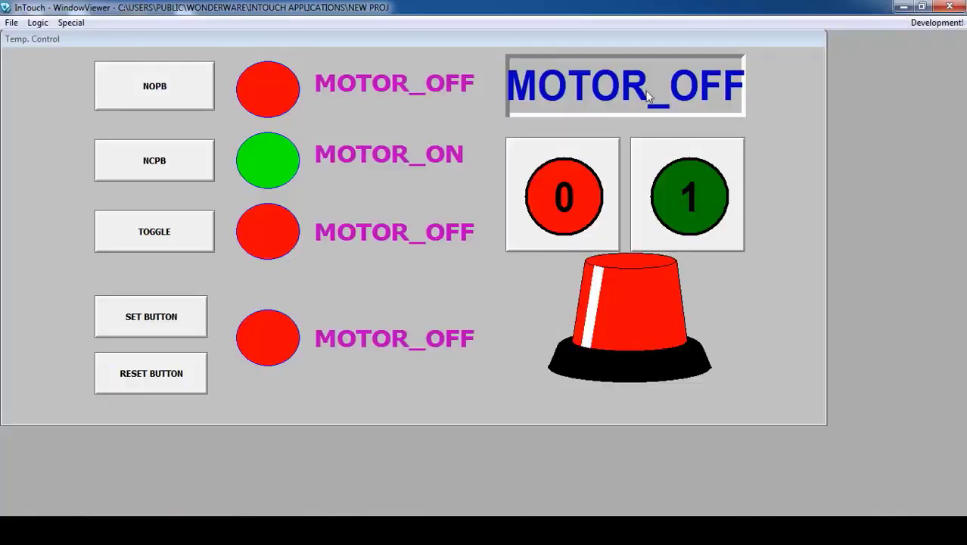
click(686, 229)
click(681, 218)
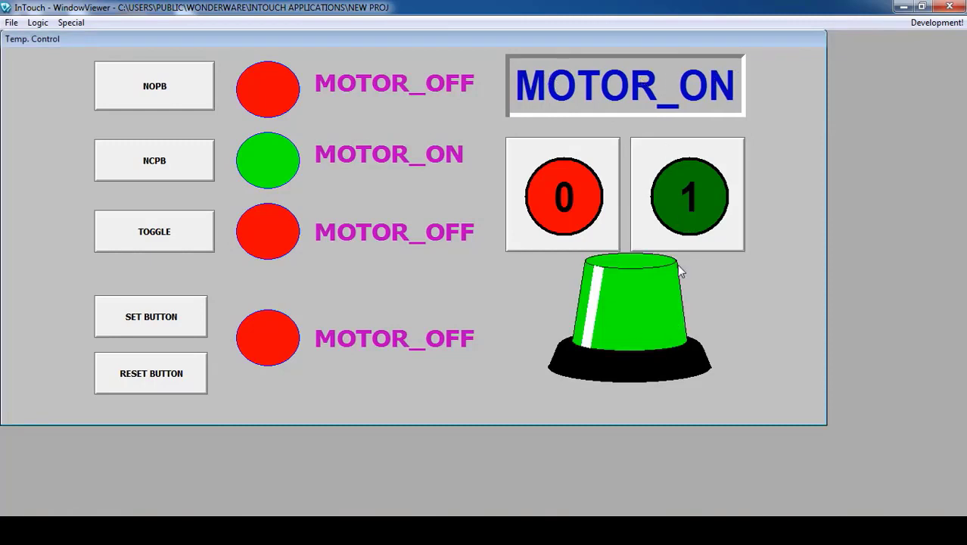
click(563, 201)
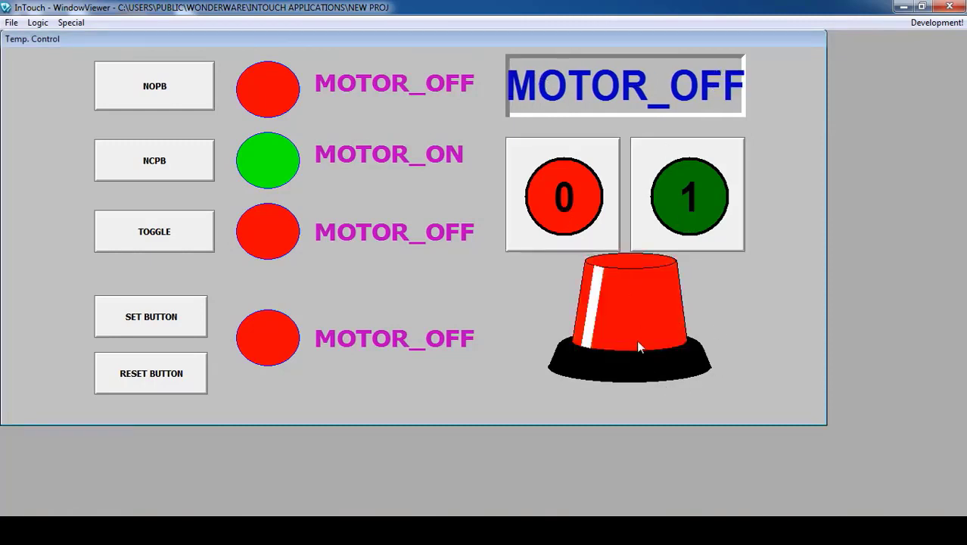
click(683, 214)
click(567, 198)
click(698, 200)
click(564, 199)
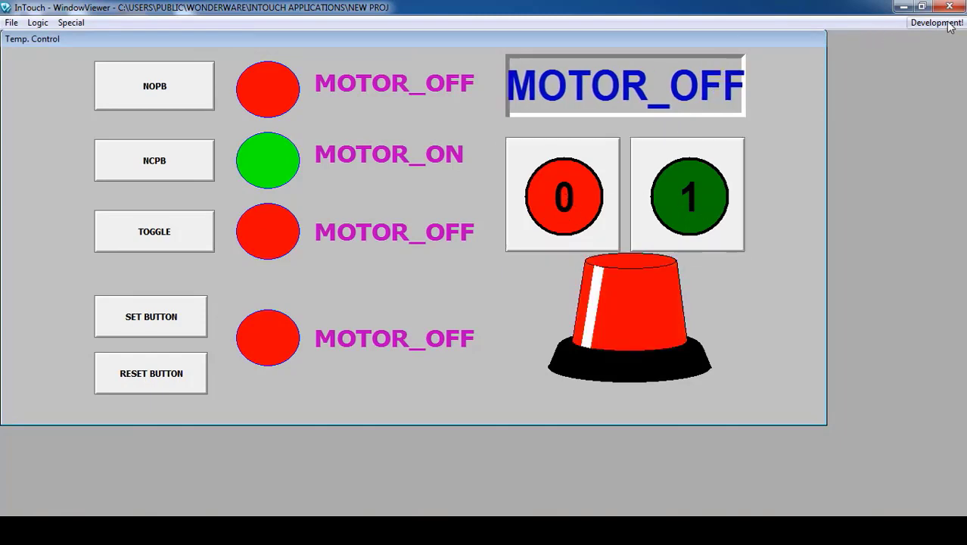
click(938, 22)
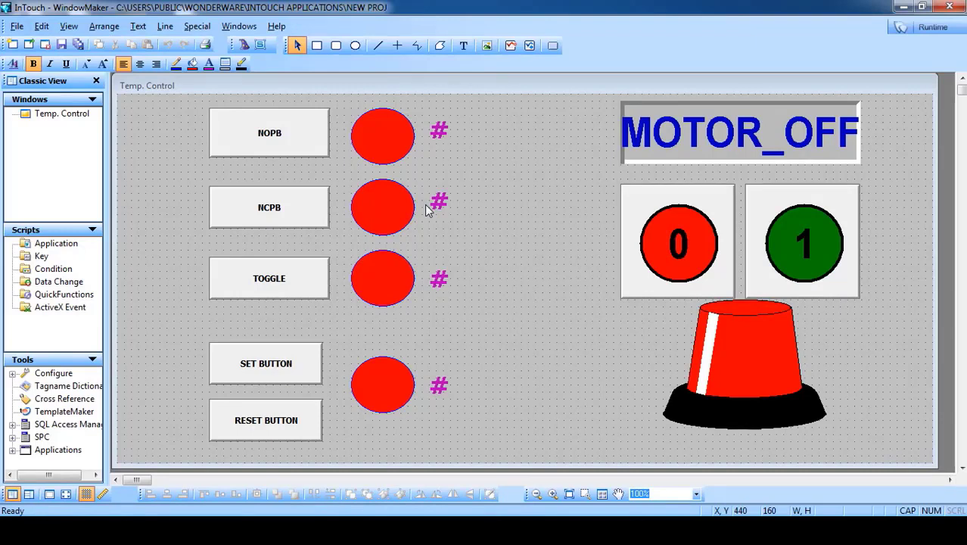
- Test the NOPB, NCPB and TOGGLE pushbuttons in the runtime and return to development mode
click(243, 134)
click(932, 26)
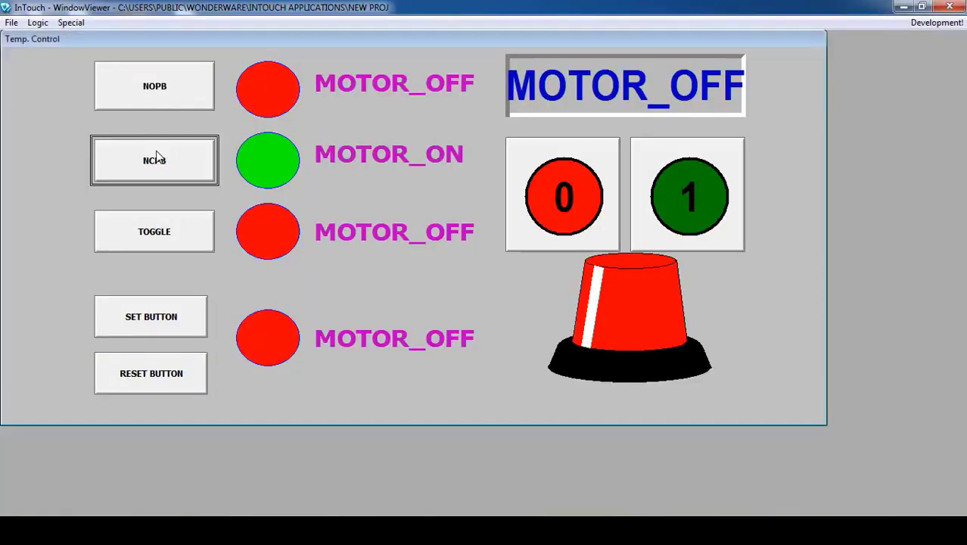
click(156, 99)
click(153, 161)
click(154, 224)
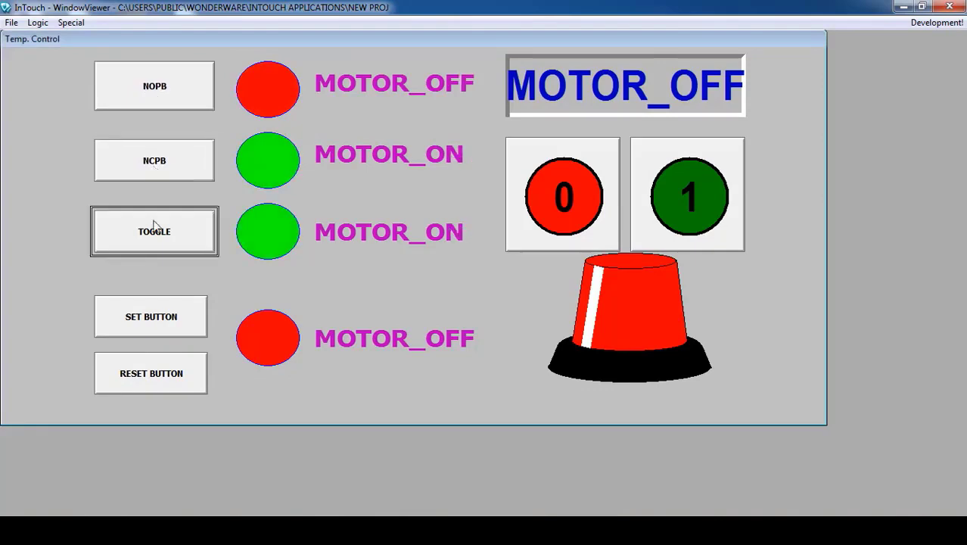
click(155, 231)
click(935, 23)
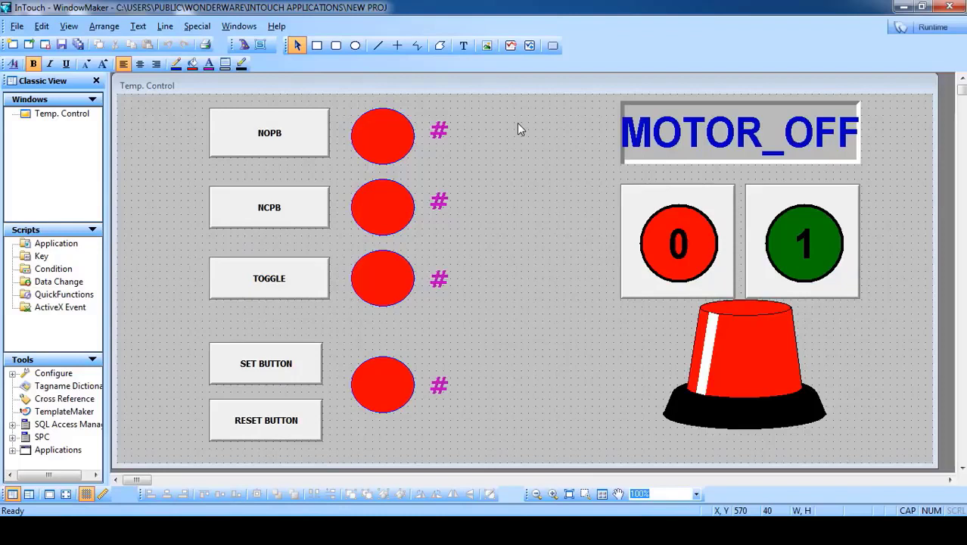
- Assign the letter a as the key equivalent of the NOPB button's discrete value link
click(263, 149)
double_click(263, 149)
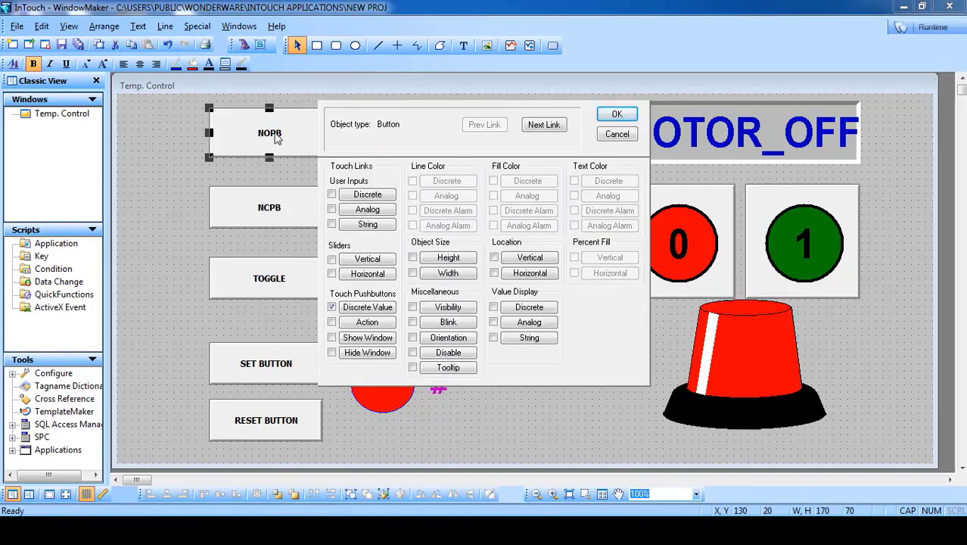
click(364, 309)
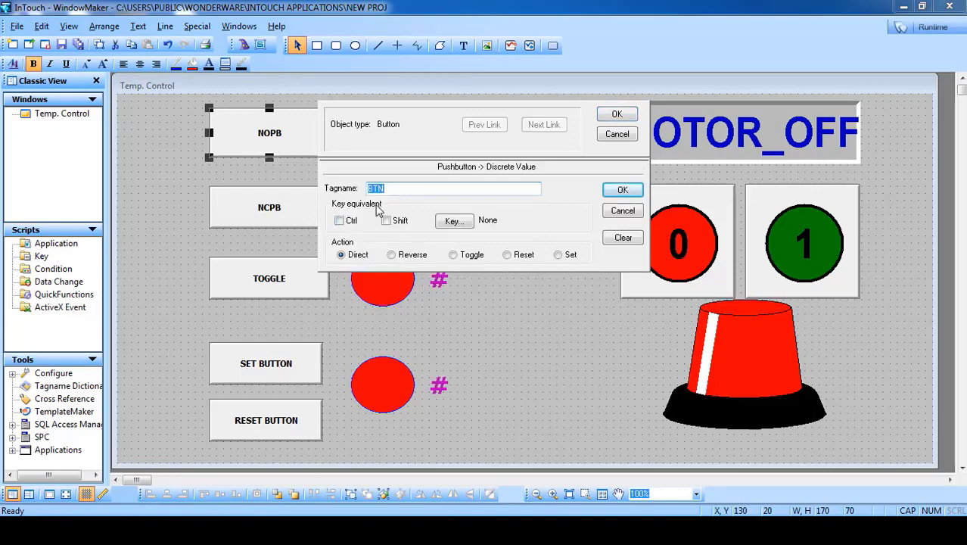
click(453, 222)
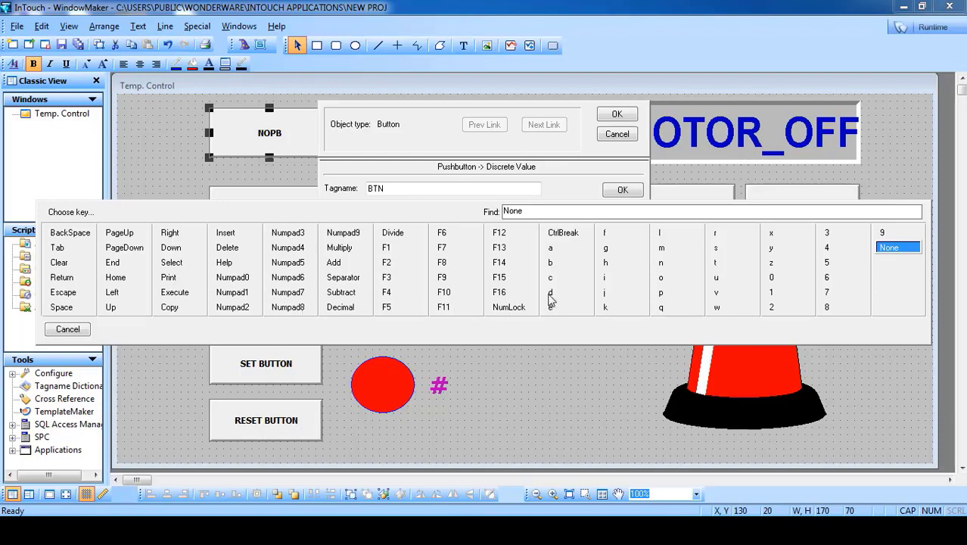
click(551, 249)
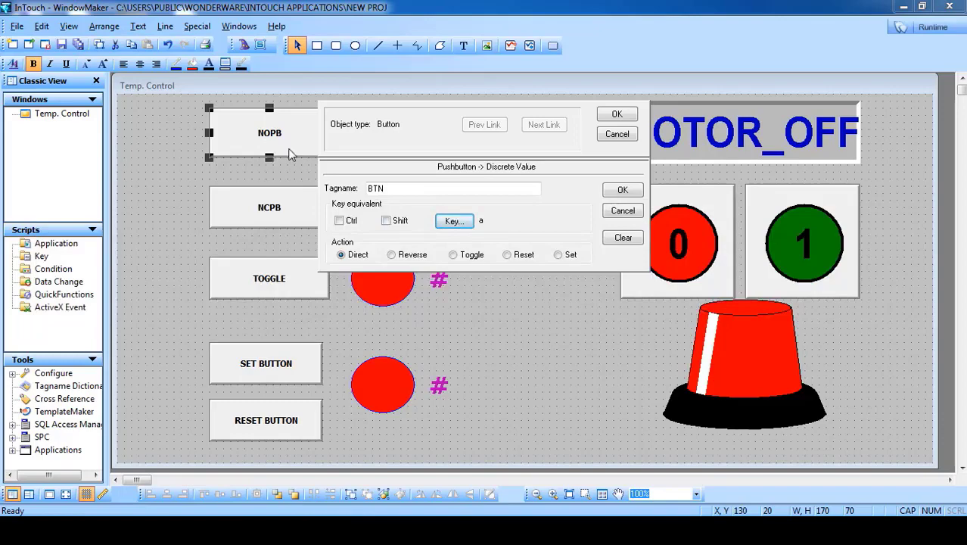
click(617, 114)
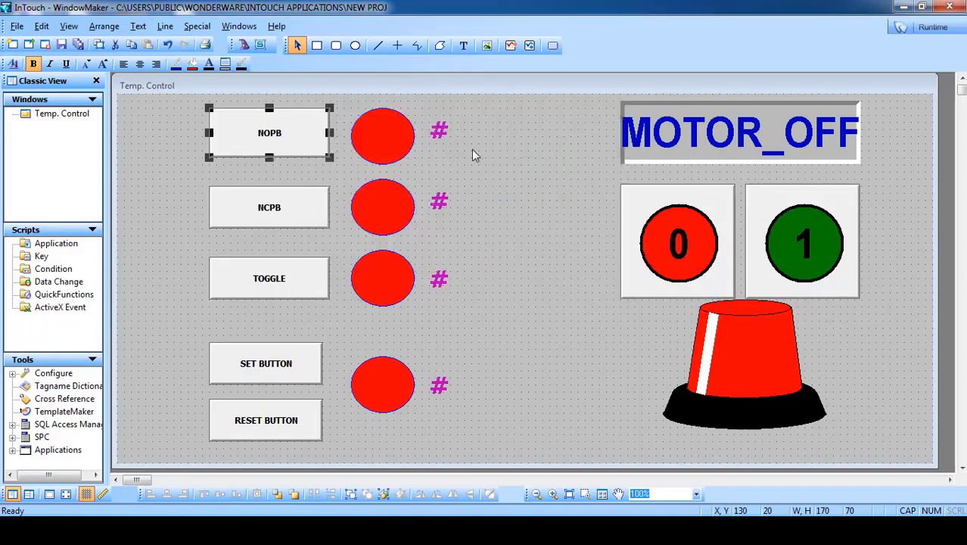
- Test the NOPB button on screen and through its key equivalent in the runtime, and return to development mode
click(933, 26)
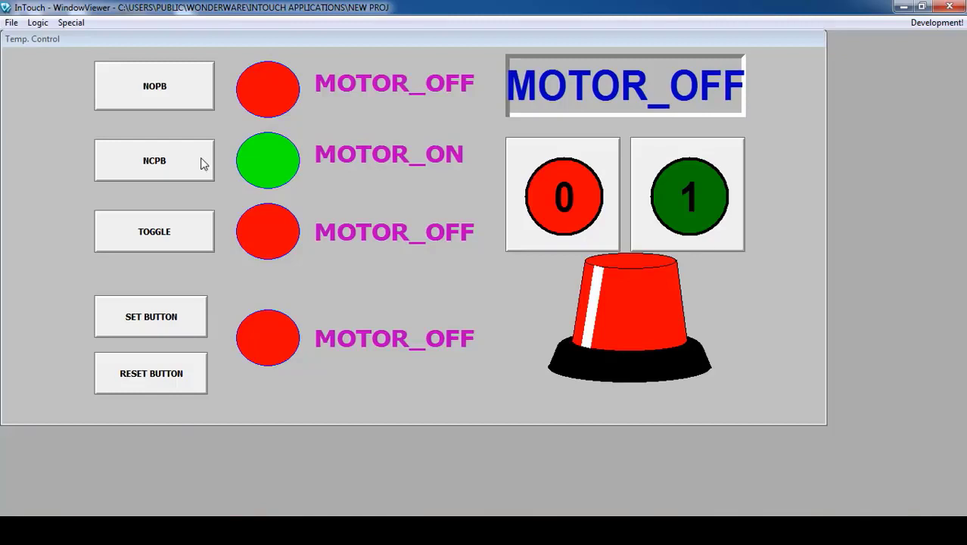
click(148, 90)
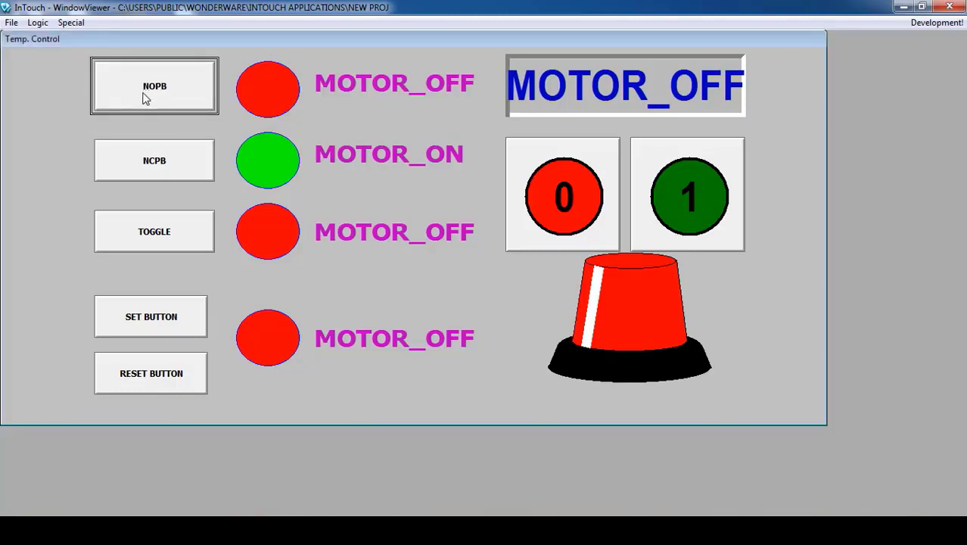
click(139, 99)
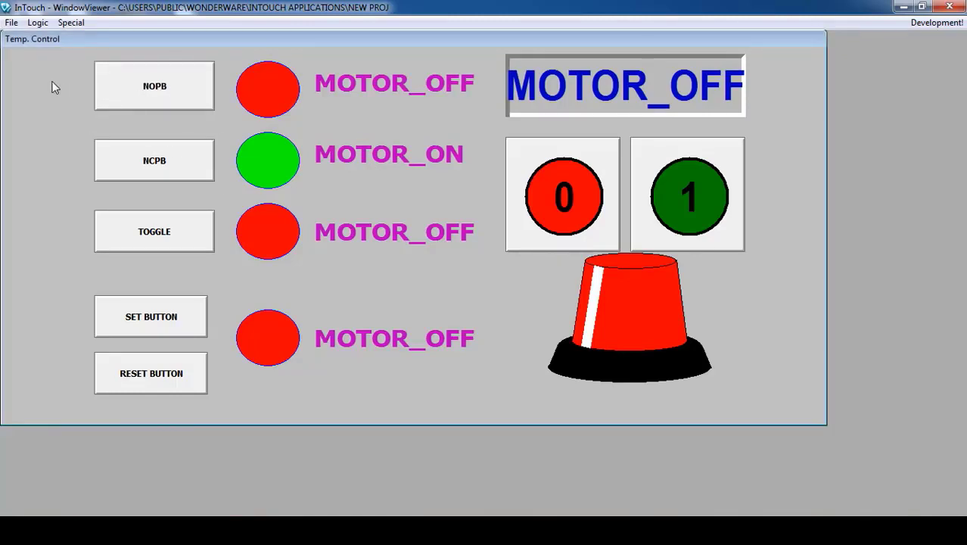
key(F1)
key(F1)
key(F1)
key(F1)
key(F1)
key(F1)
key(F1)
click(925, 22)
- Assign the letter b as the key equivalent of the NCPB button's discrete value link
double_click(291, 209)
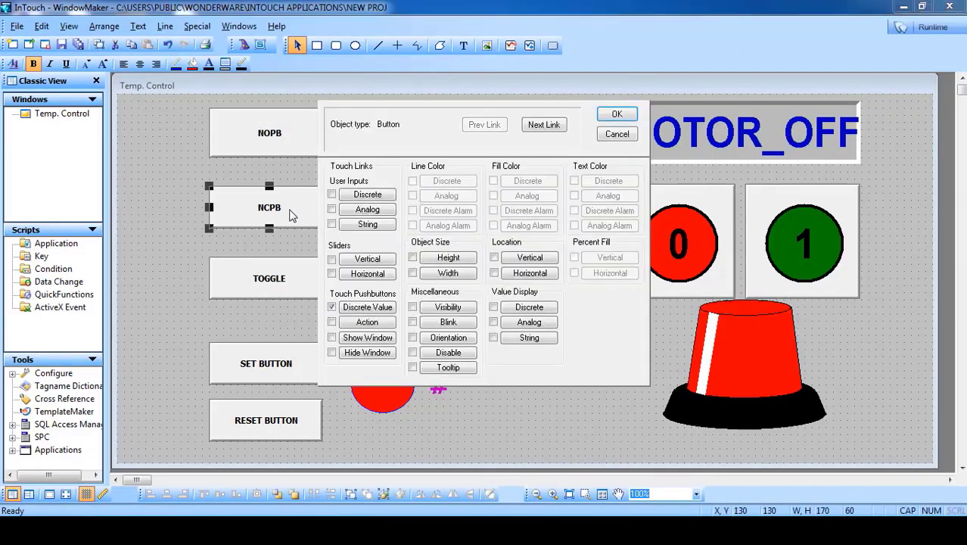
click(374, 310)
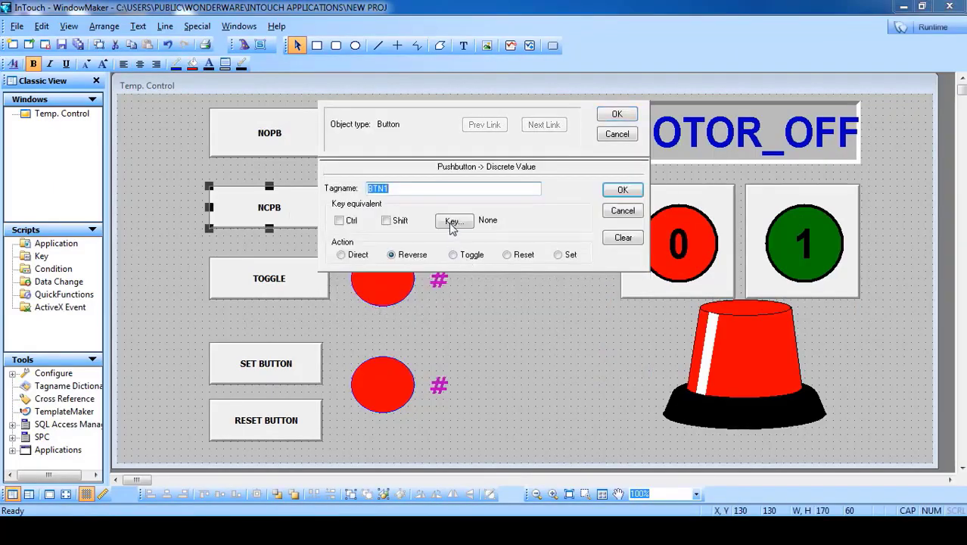
click(453, 223)
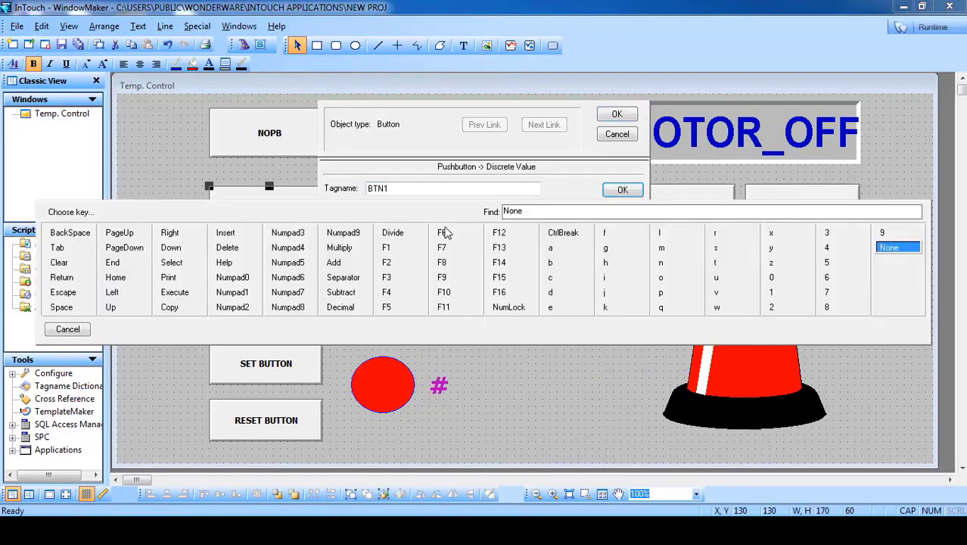
click(550, 263)
click(621, 190)
click(616, 114)
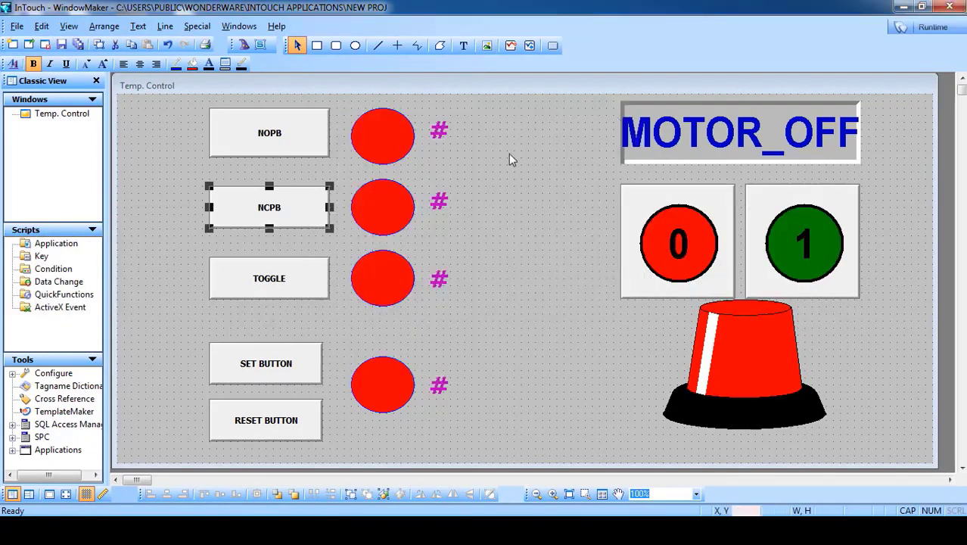
- Assign the letter c as the key equivalent of the TOGGLE button's discrete value link
double_click(302, 282)
click(378, 310)
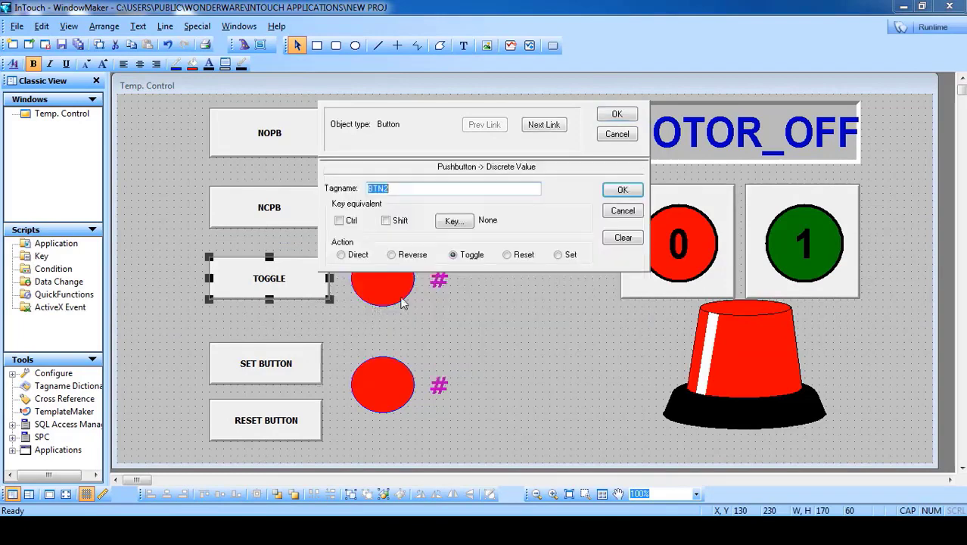
click(455, 222)
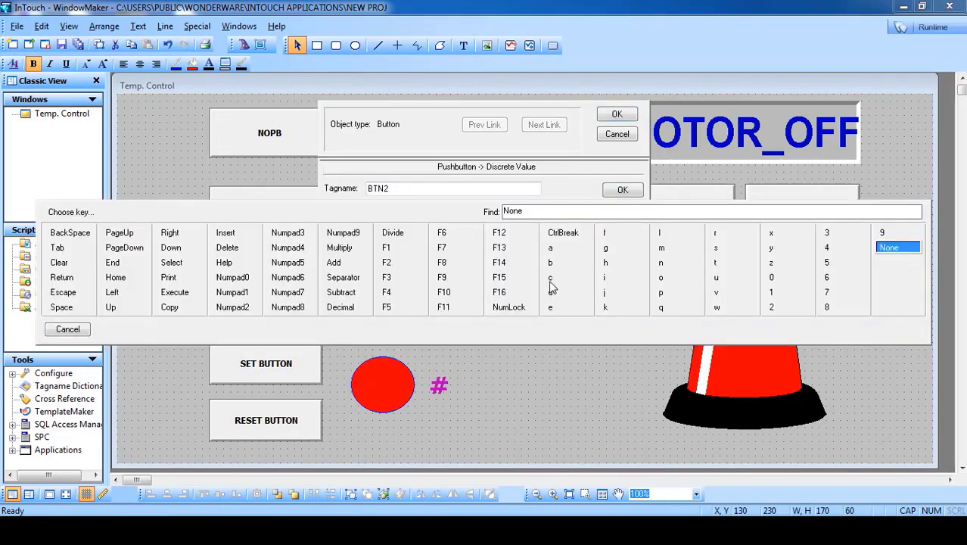
click(550, 277)
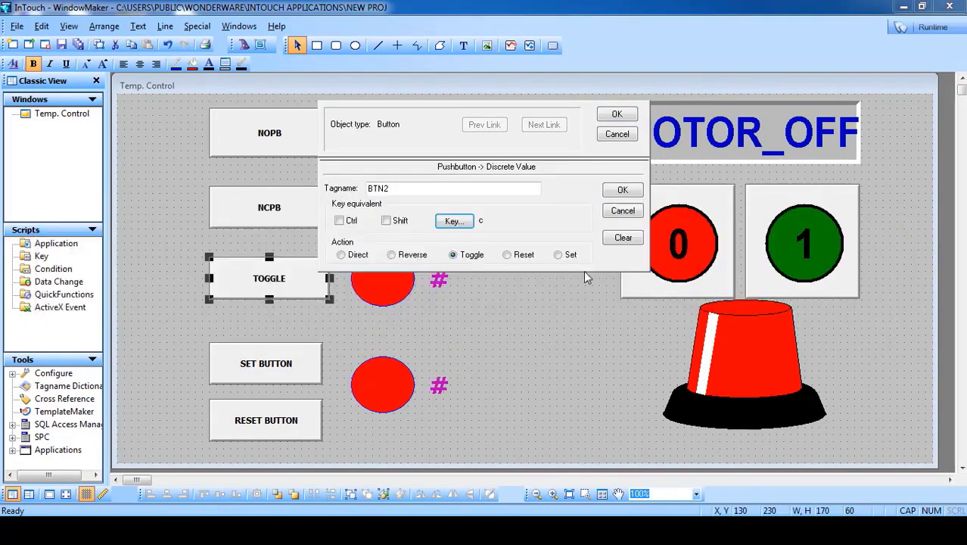
click(619, 113)
- Assign the letter d as the key equivalent of the SET BUTTON's discrete value link
click(279, 370)
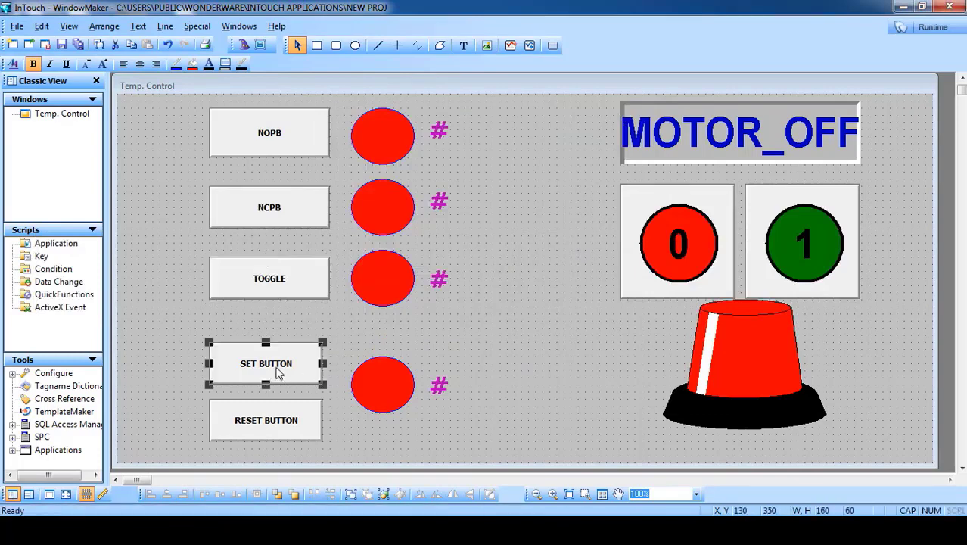
double_click(278, 370)
click(375, 310)
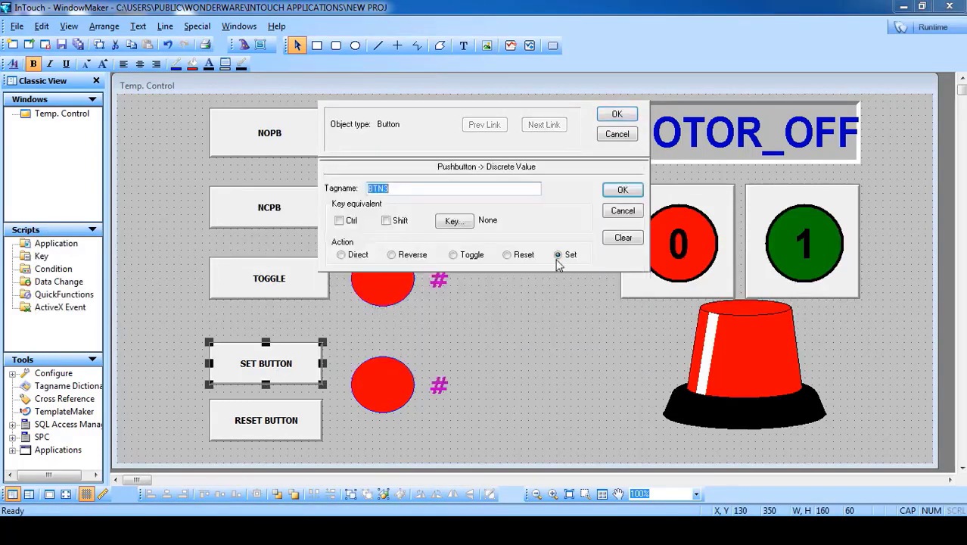
click(453, 220)
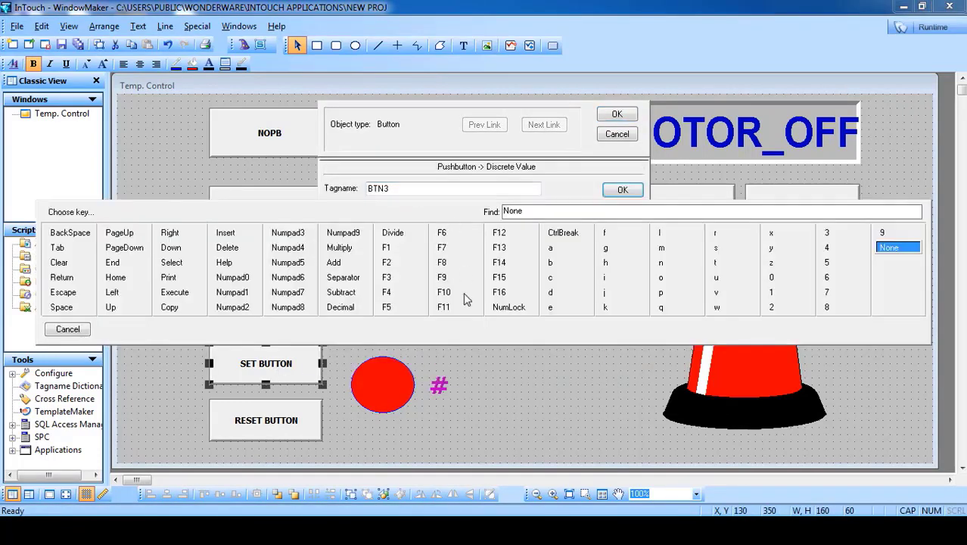
click(550, 295)
click(617, 115)
- Assign the letter e as the key equivalent of the RESET BUTTON's discrete value link
click(255, 426)
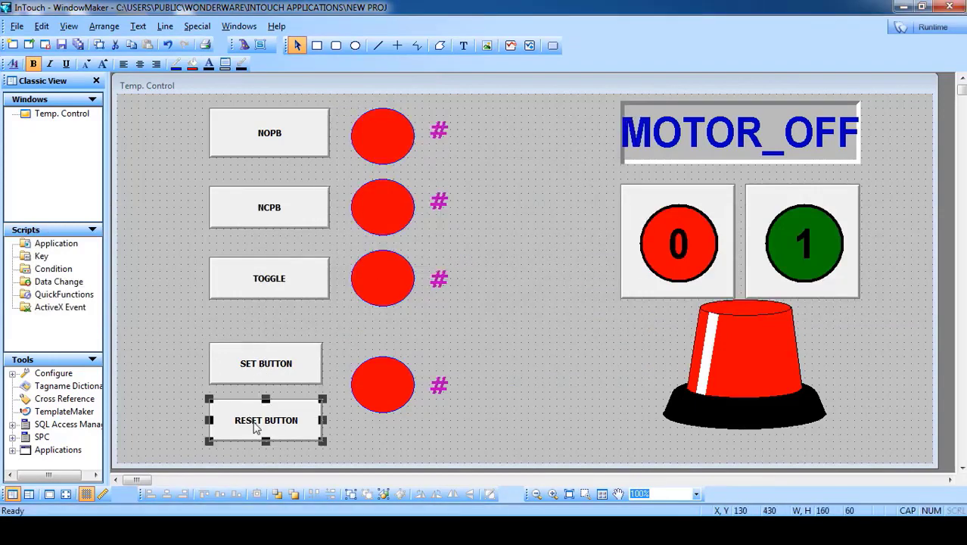
double_click(255, 426)
click(377, 311)
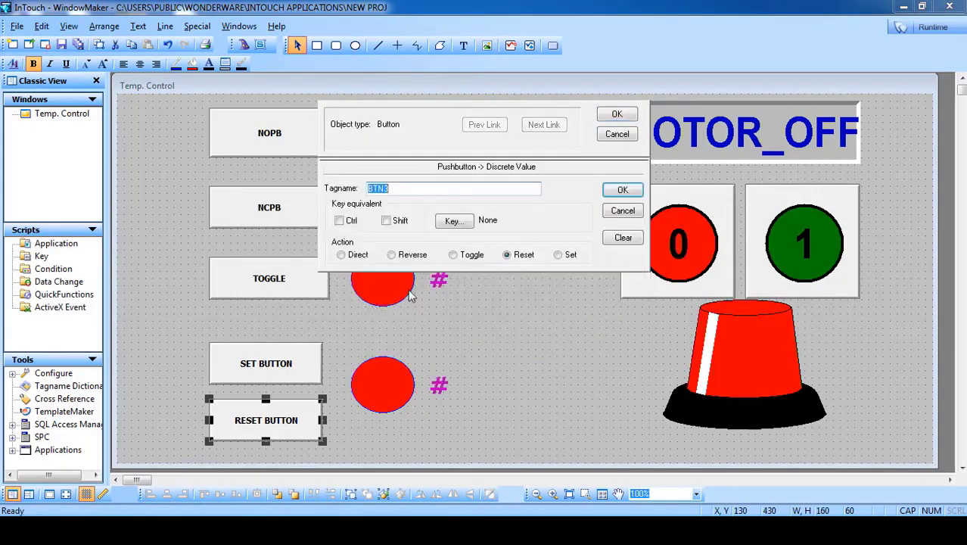
click(457, 221)
click(553, 311)
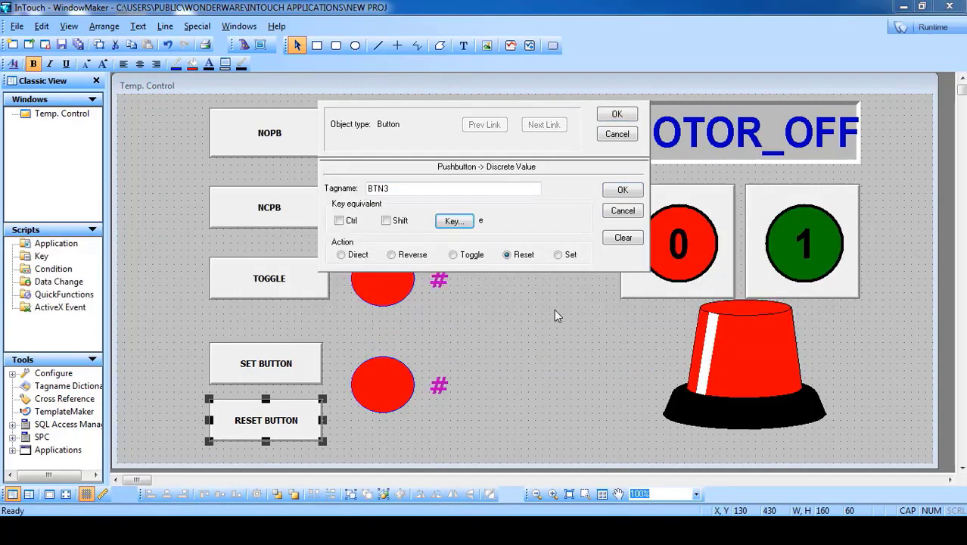
click(623, 188)
click(617, 114)
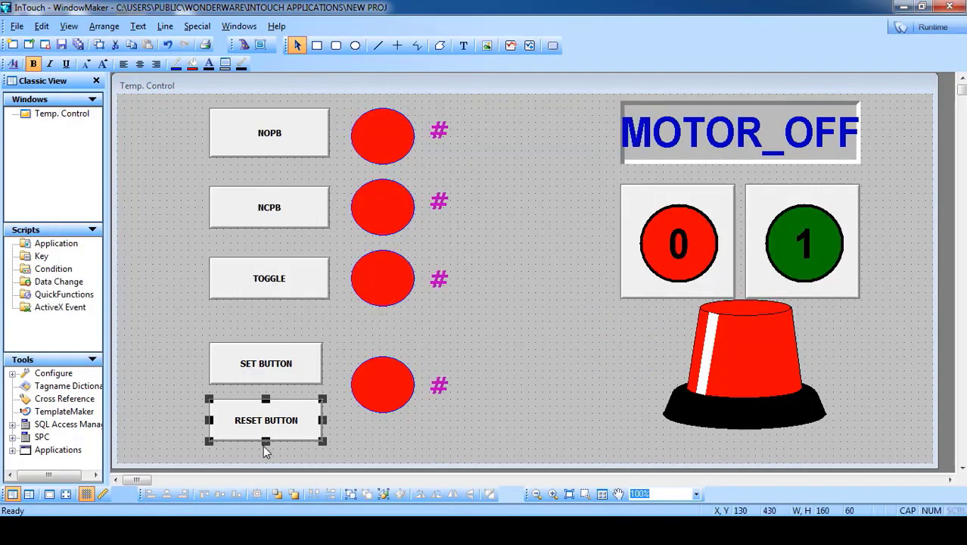
- Add a text label reading A just left of the NOPB button to mark its key equivalent
click(464, 46)
click(175, 134)
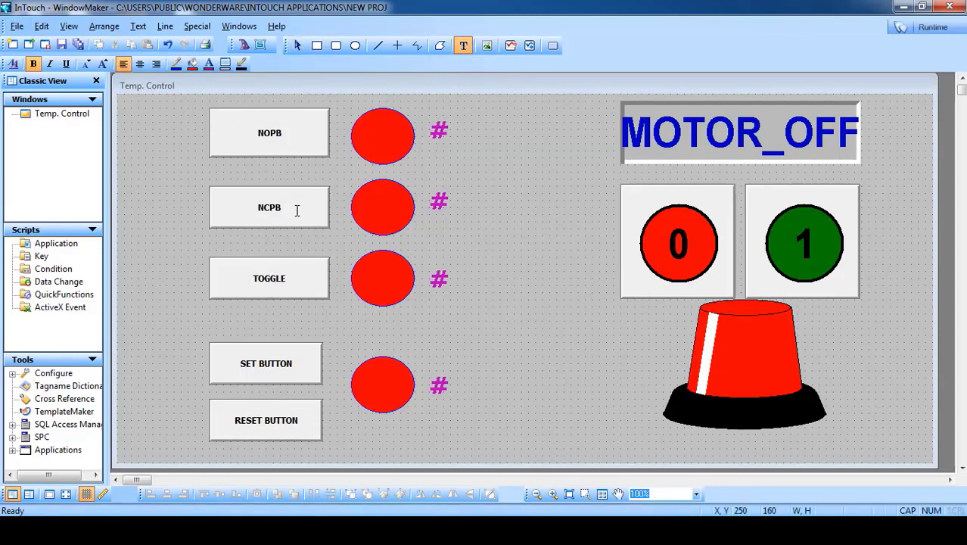
click(184, 146)
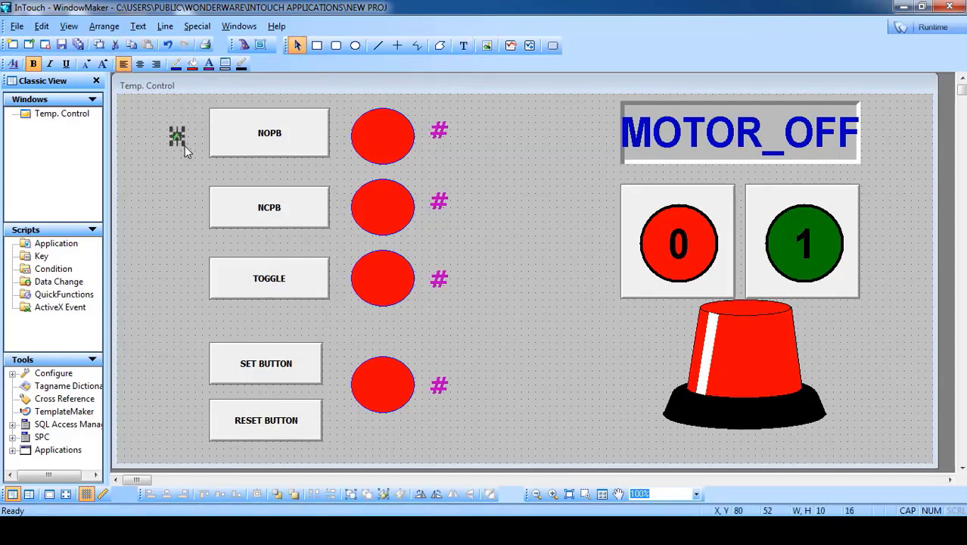
- Enlarge the A label, then place a copy beside the NCPB button with its text changed to B
mouse_move(183, 143)
mouse_down()
mouse_move(192, 155)
mouse_move(183, 135)
mouse_move(182, 151)
mouse_up()
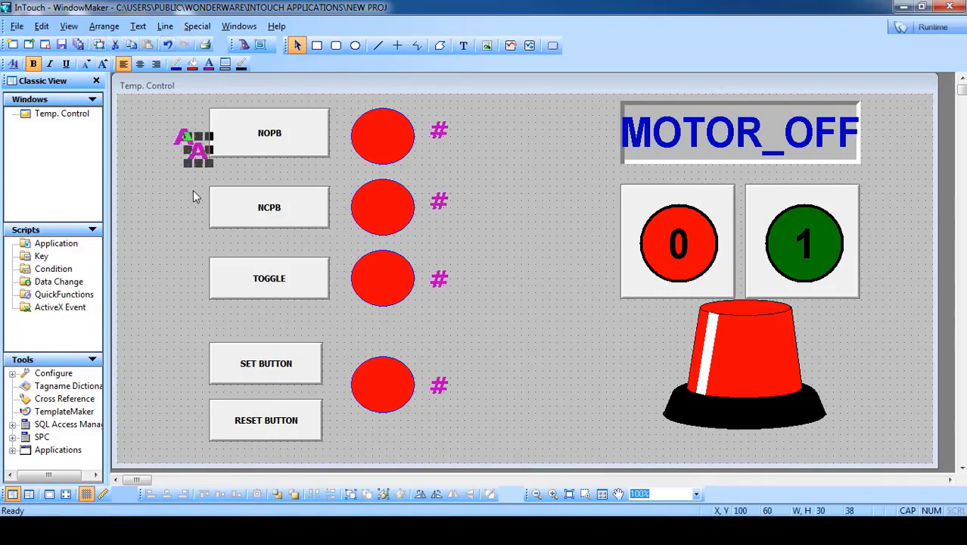
drag(193, 197, 193, 218)
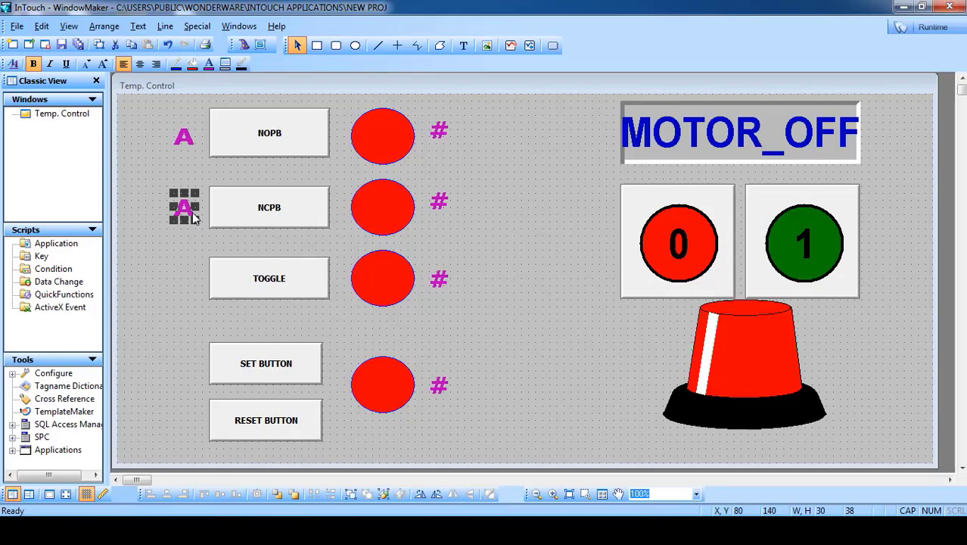
key(ctrl+l)
text(B)
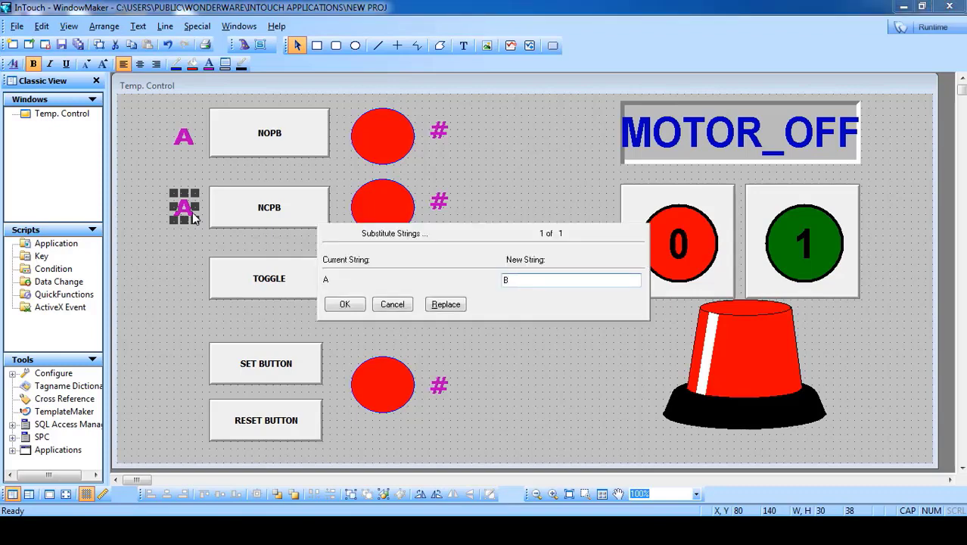
key(Return)
- Duplicate the B label down the column to add labels beside TOGGLE, SET BUTTON and RESET BUTTON
click(99, 44)
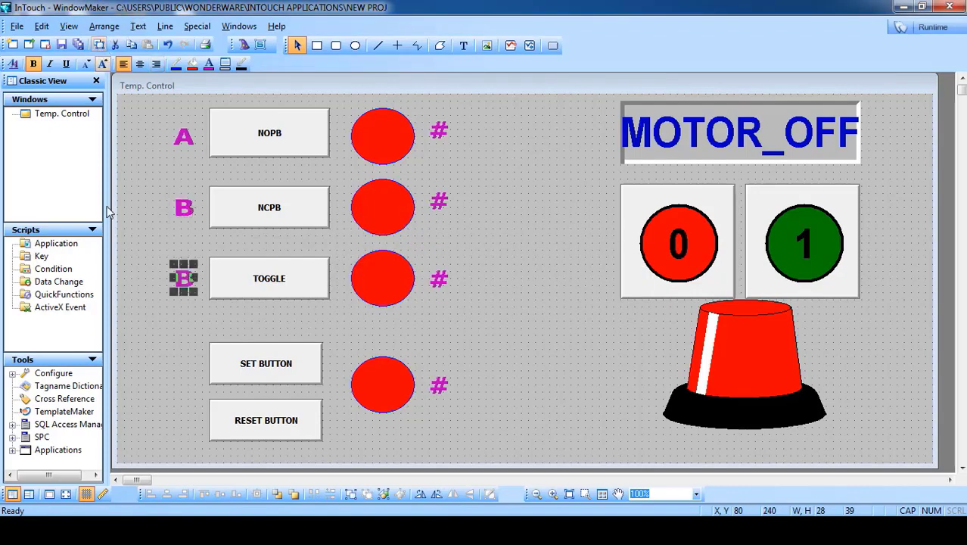
click(98, 45)
click(98, 45)
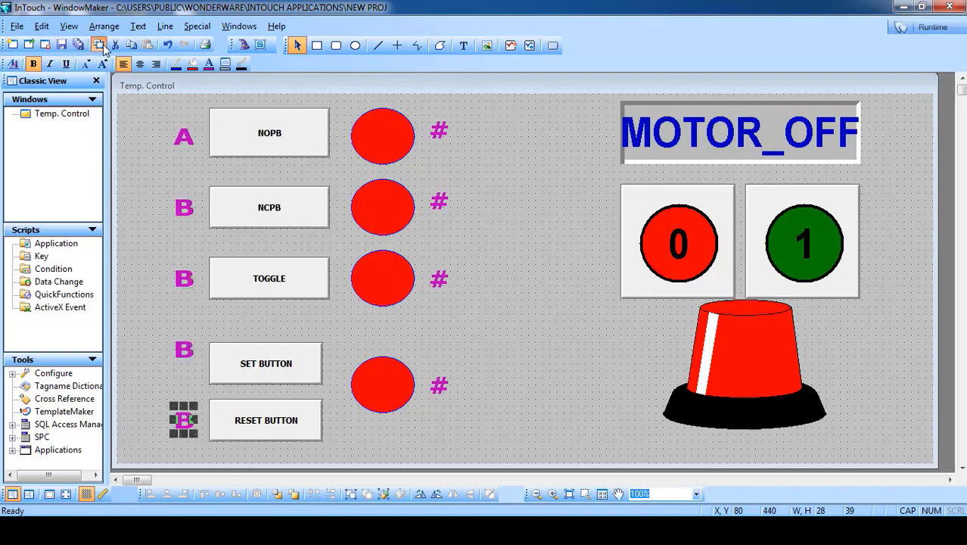
- Change the label beside TOGGLE to C, the one beside SET BUTTON to D and the one beside RESET BUTTON to E
click(176, 278)
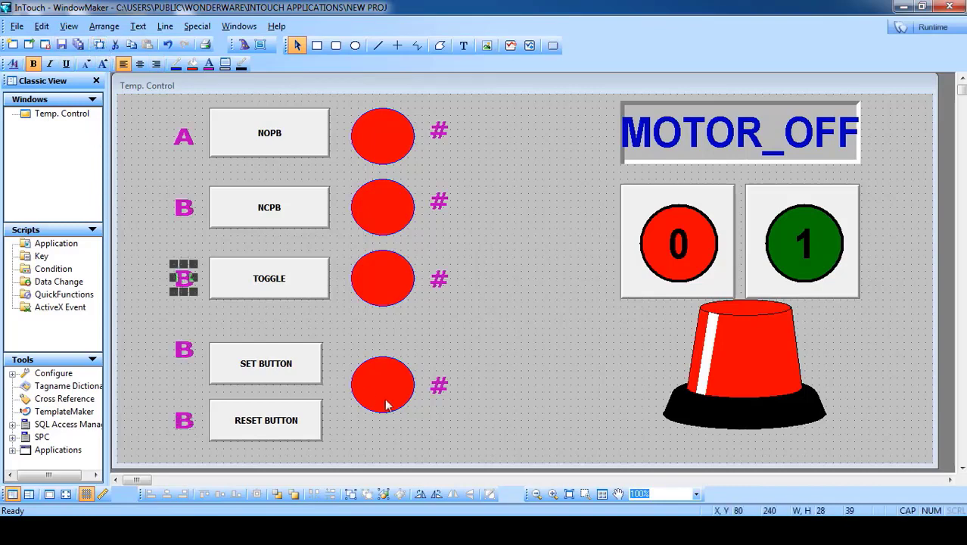
key(ctrl+l)
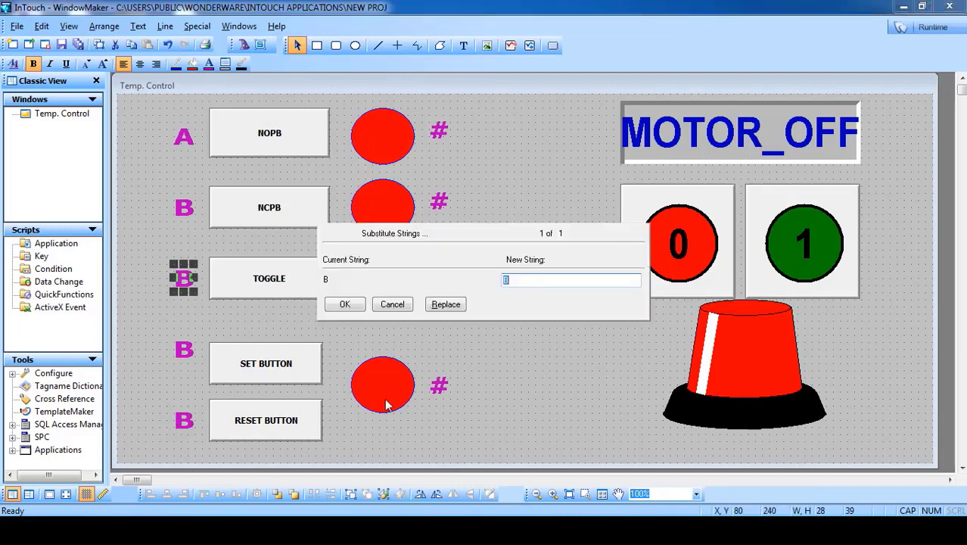
text(C)
key(Return)
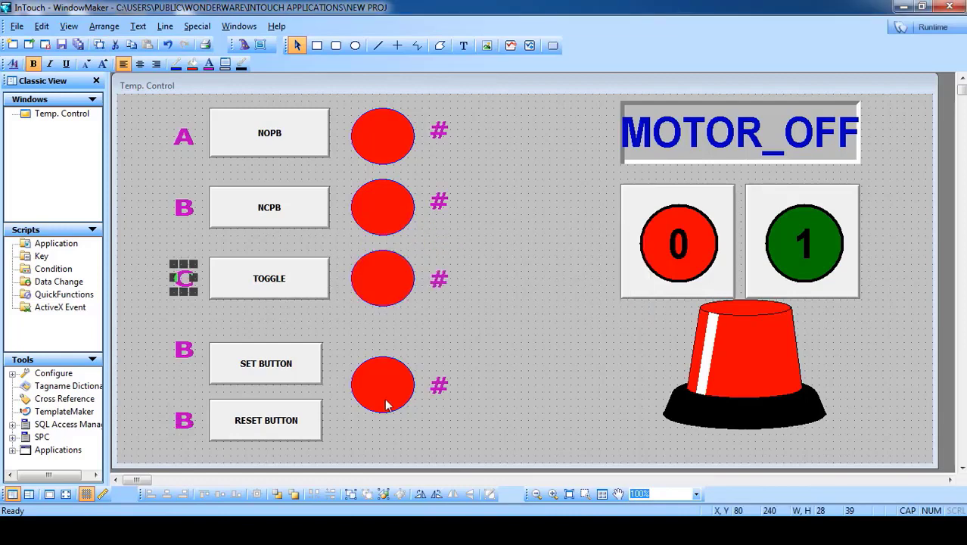
click(190, 362)
key(ctrl+l)
text(D)
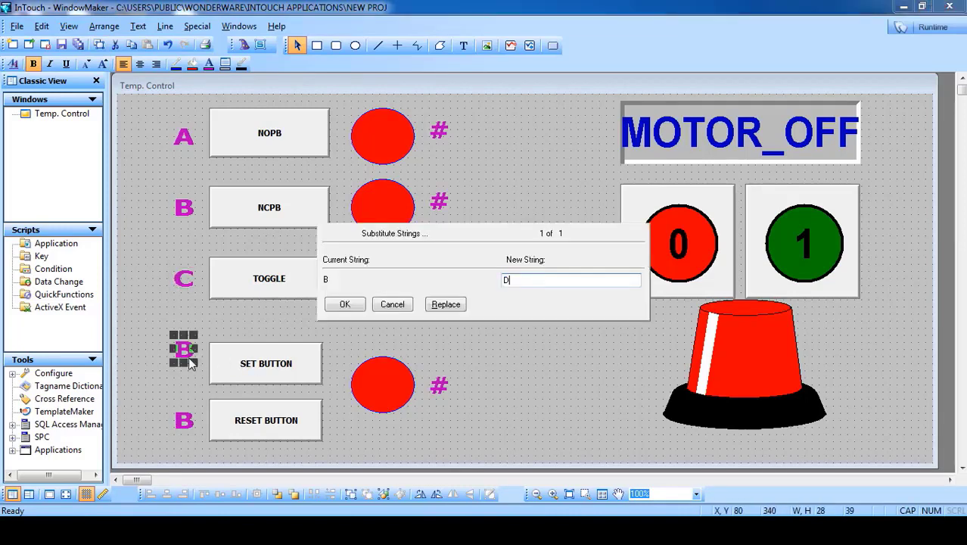
key(Return)
click(186, 423)
key(ctrl+l)
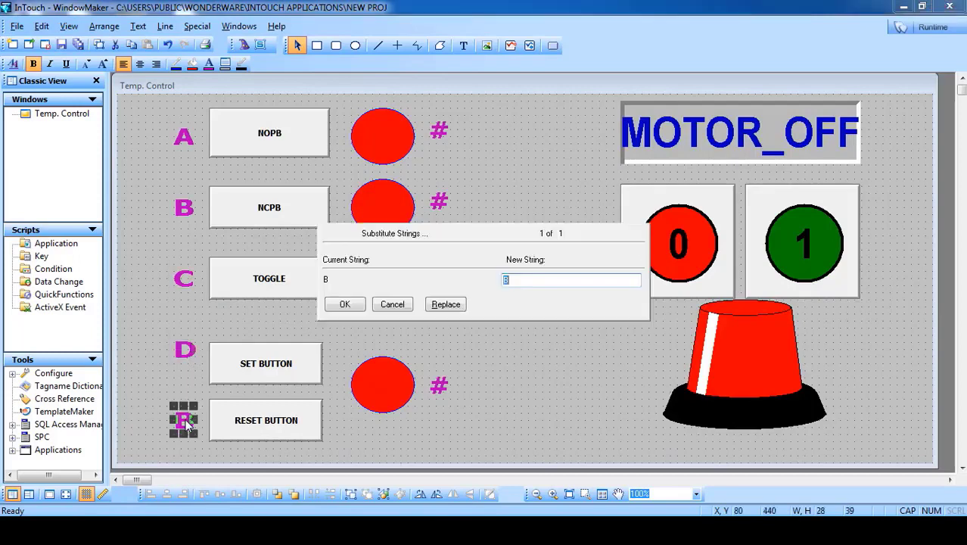
text(E)
key(Return)
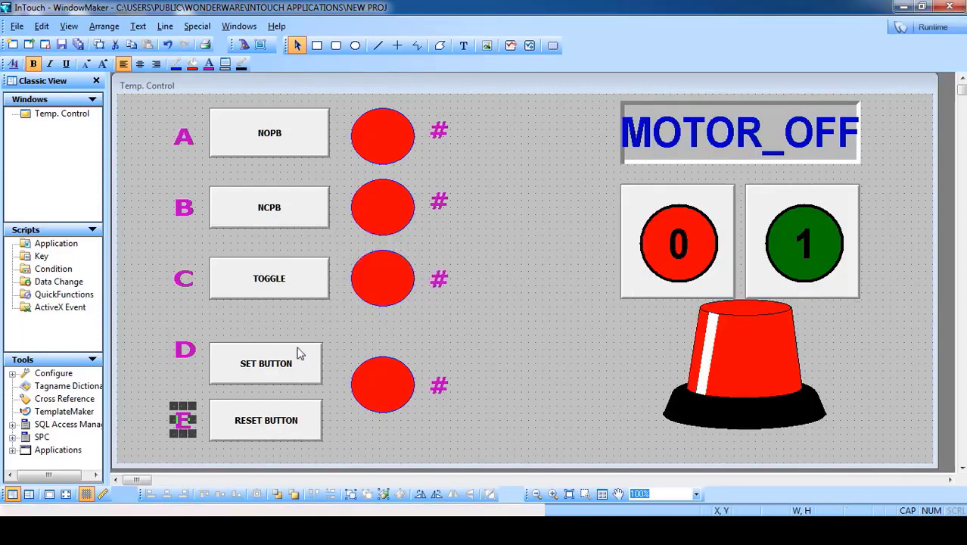
- Set the text color of the five key labels A to E to black
drag(143, 117, 204, 446)
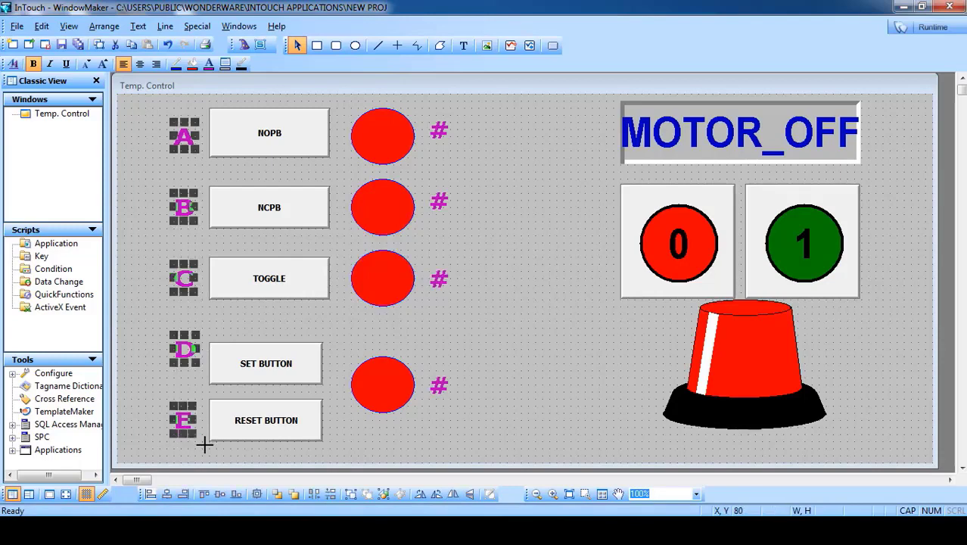
click(209, 64)
click(283, 99)
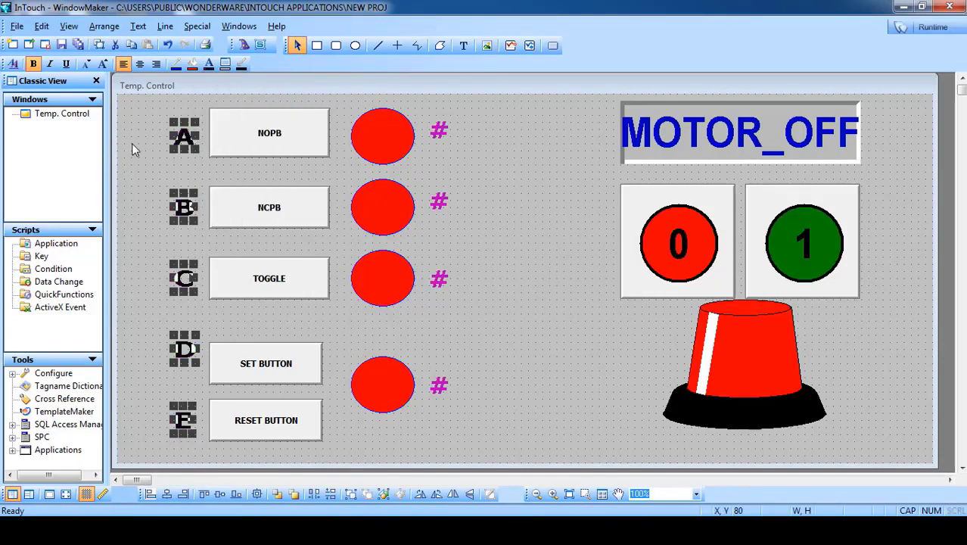
click(132, 143)
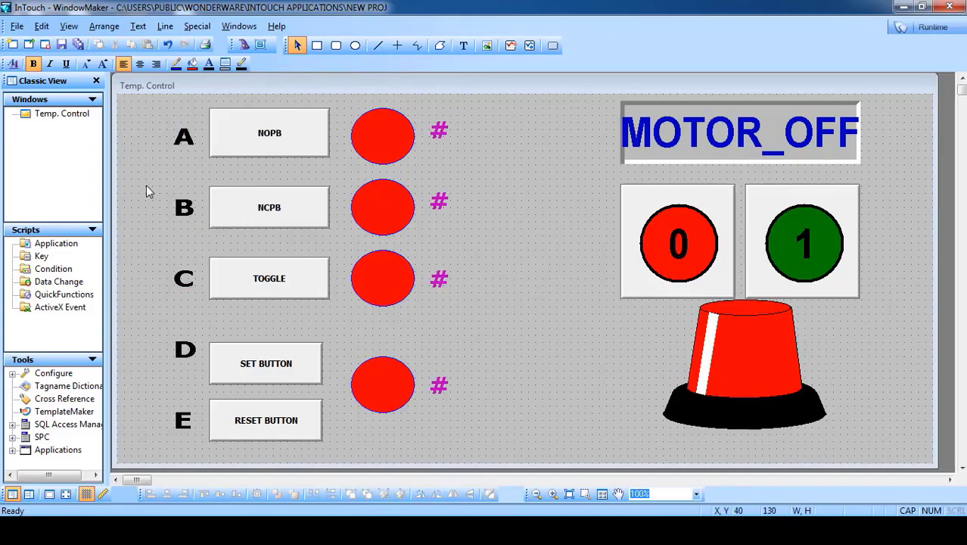
- Switch to WindowViewer runtime and test the NCPB button repeatedly through its key equivalent b
click(928, 30)
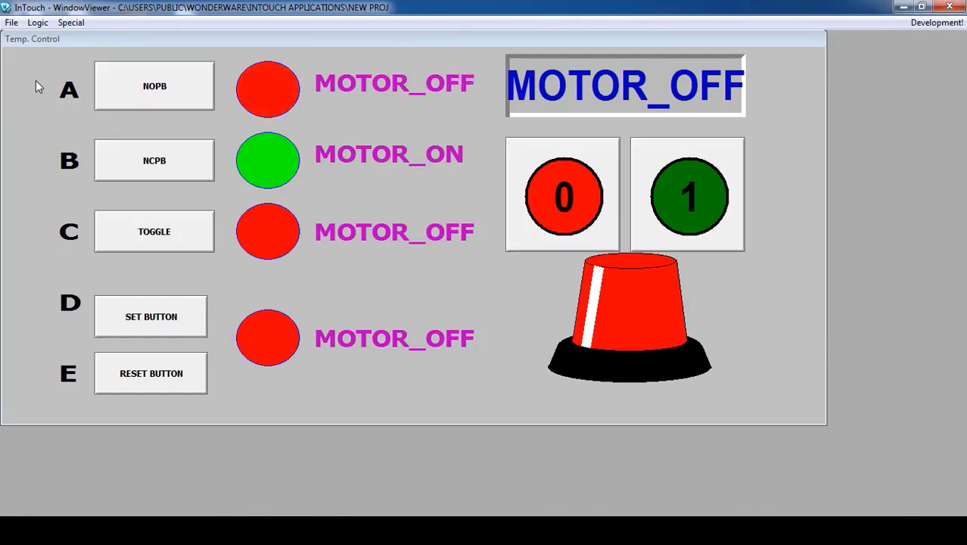
key(b)
key(b)
key(b)
- Test the TOGGLE button by switching it on and off repeatedly through its key equivalent c
key(c)
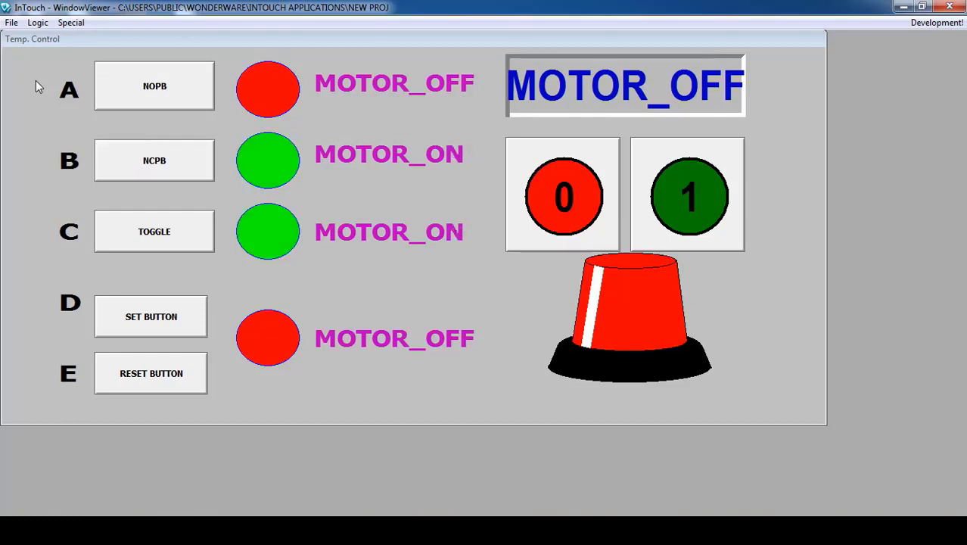
key(c)
key(c)
key(c)
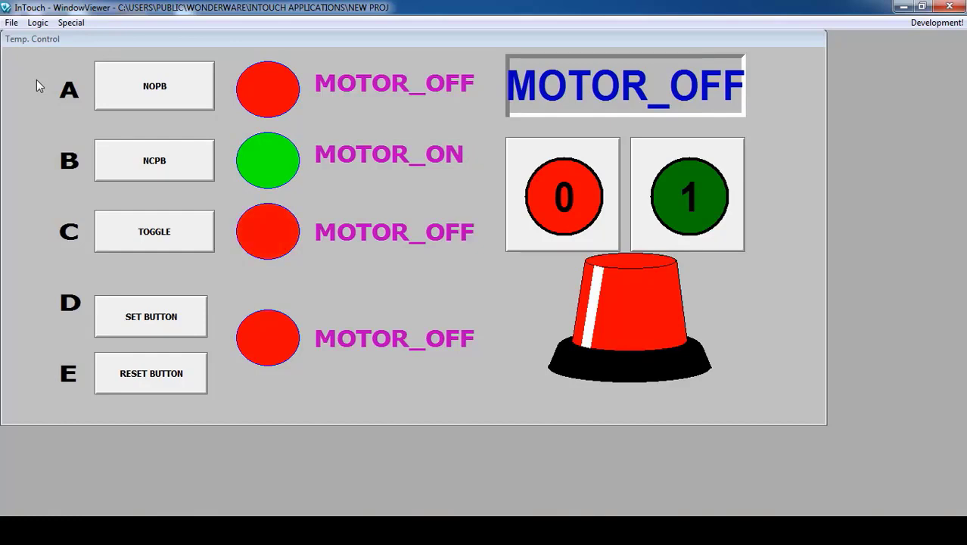
key(c)
key(c)
key(c)
key(c)
- Test SET BUTTON and RESET BUTTON alternately through their key equivalents d and e
key(d)
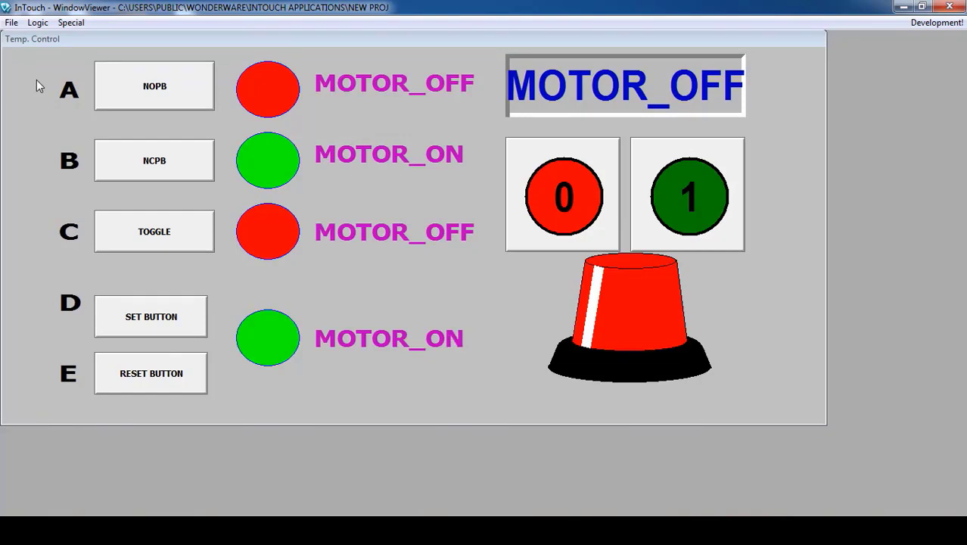
key(e)
key(d)
key(e)
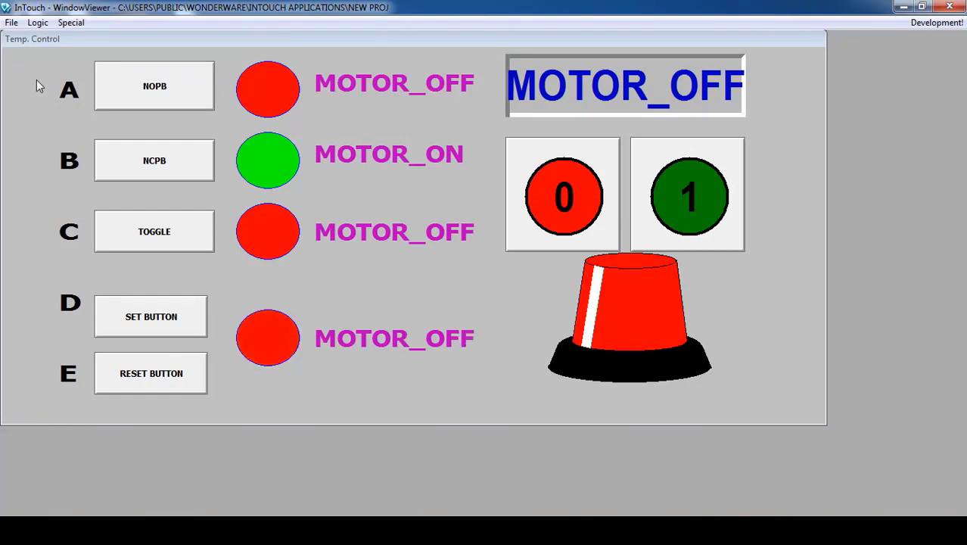
key(d)
key(e)
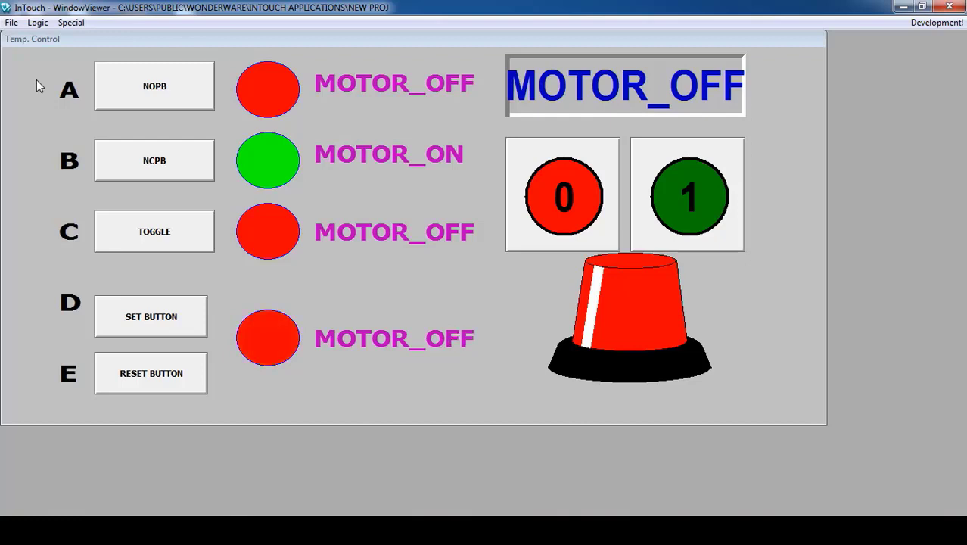